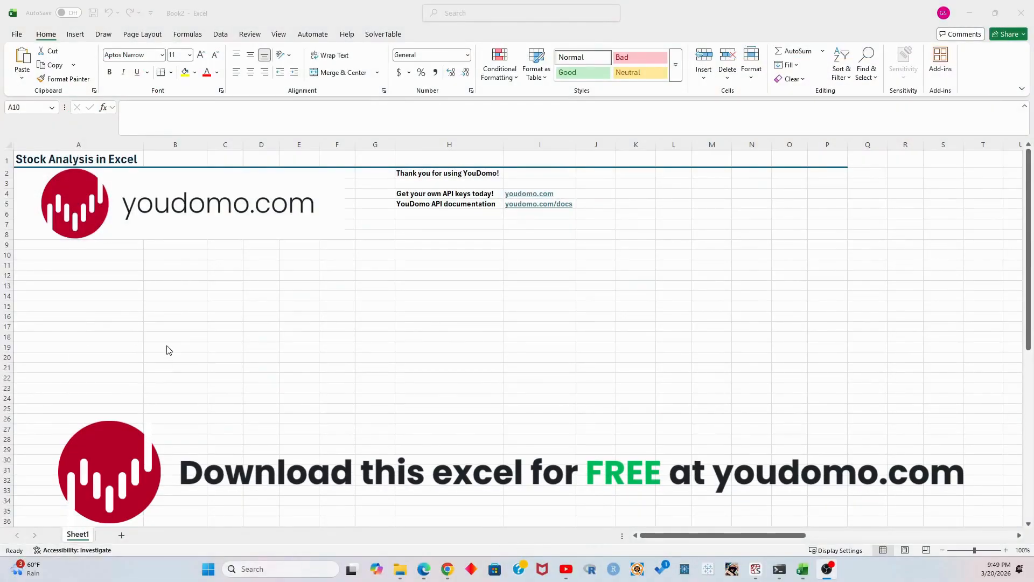
- Start a data import from the web on Sheet1, with cell A10 active
click(235, 20)
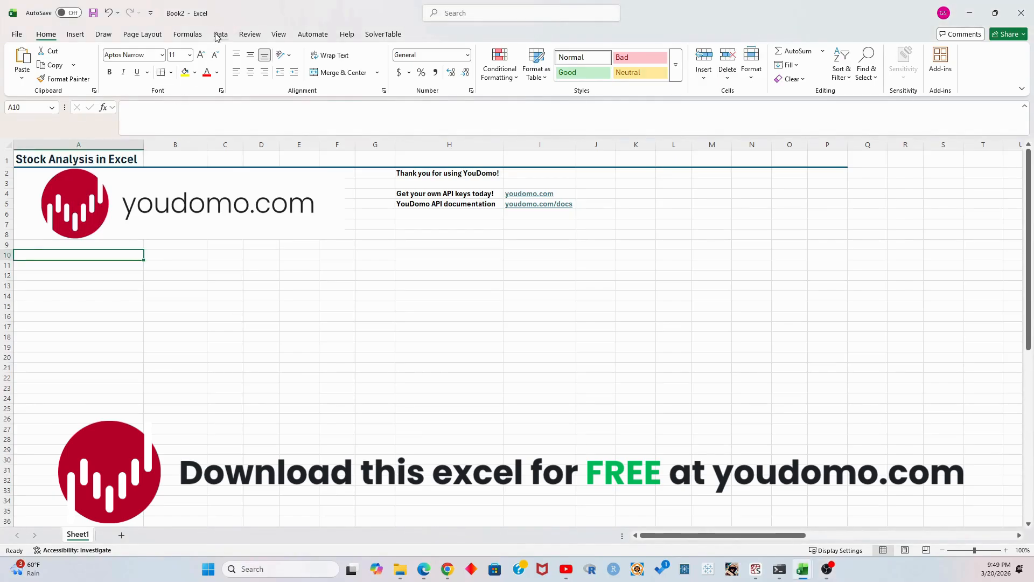
click(218, 36)
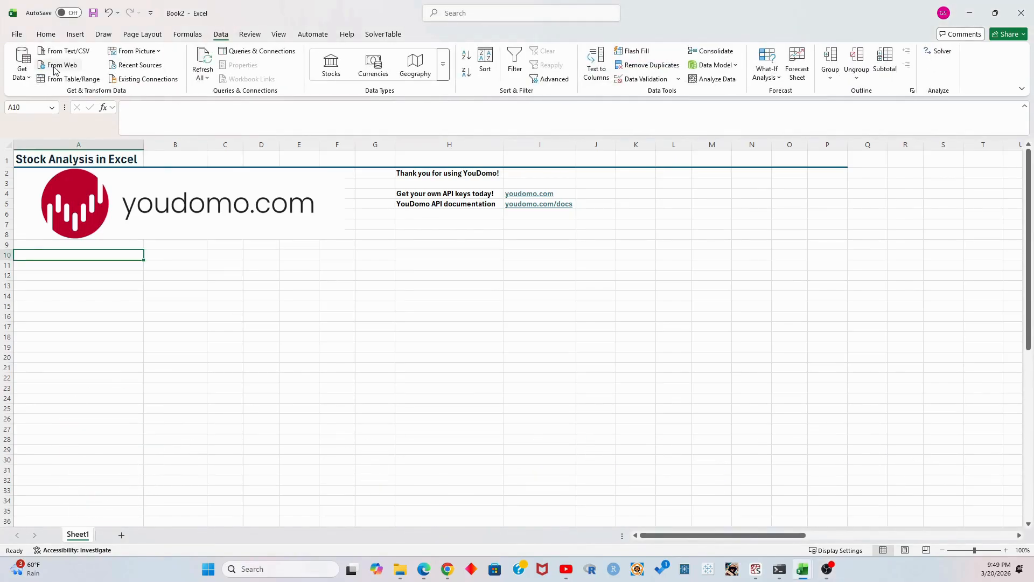
click(58, 66)
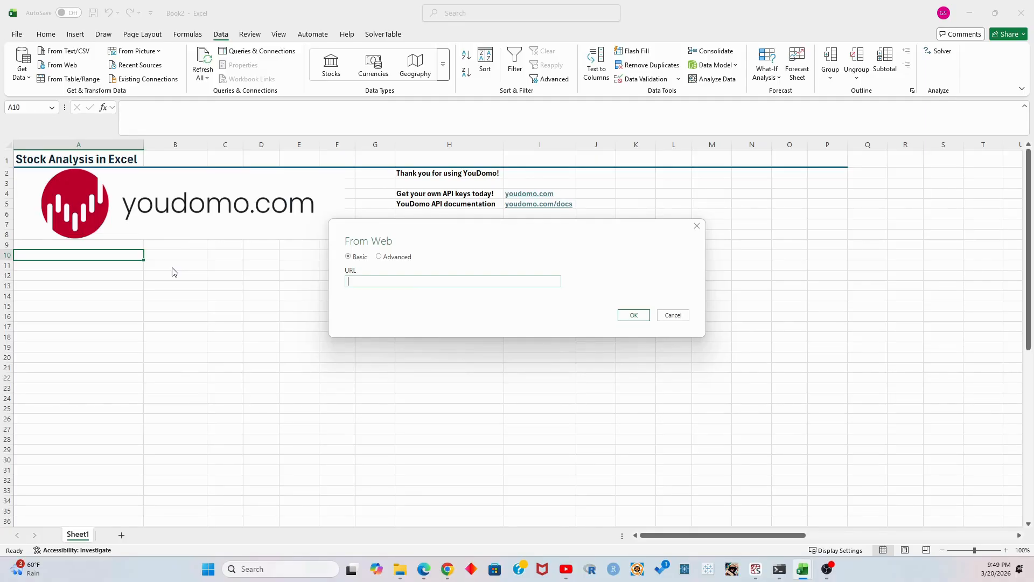
- Switch to Chrome, go to the YouDomo home page and log in to the account
click(450, 572)
scroll(753, 301, up, 2)
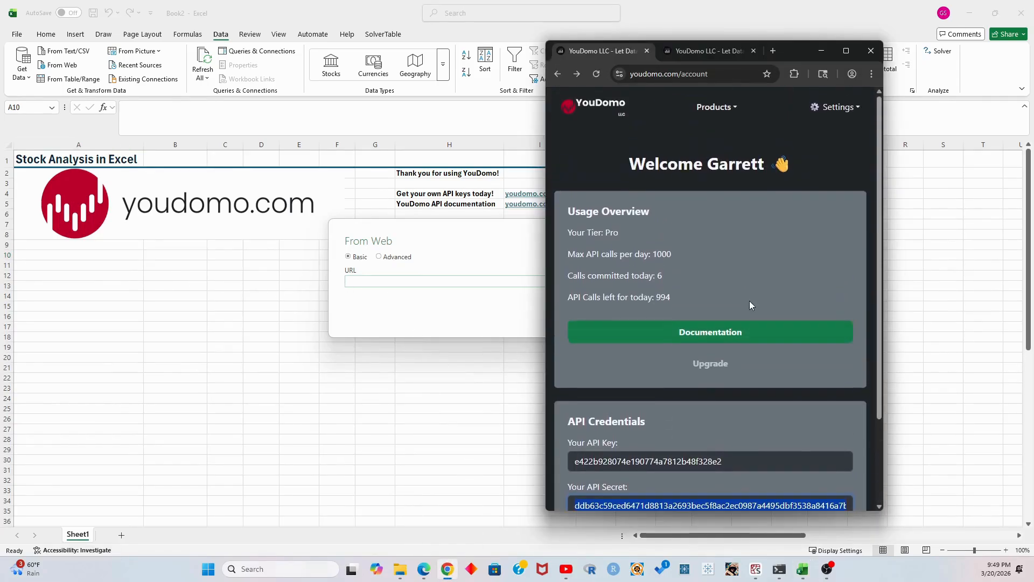
click(610, 105)
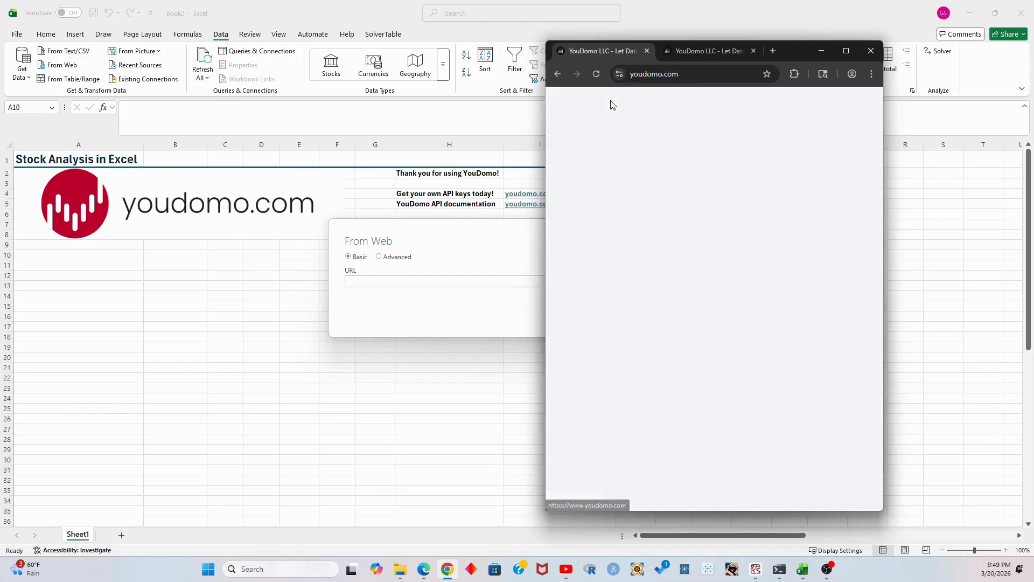
click(578, 153)
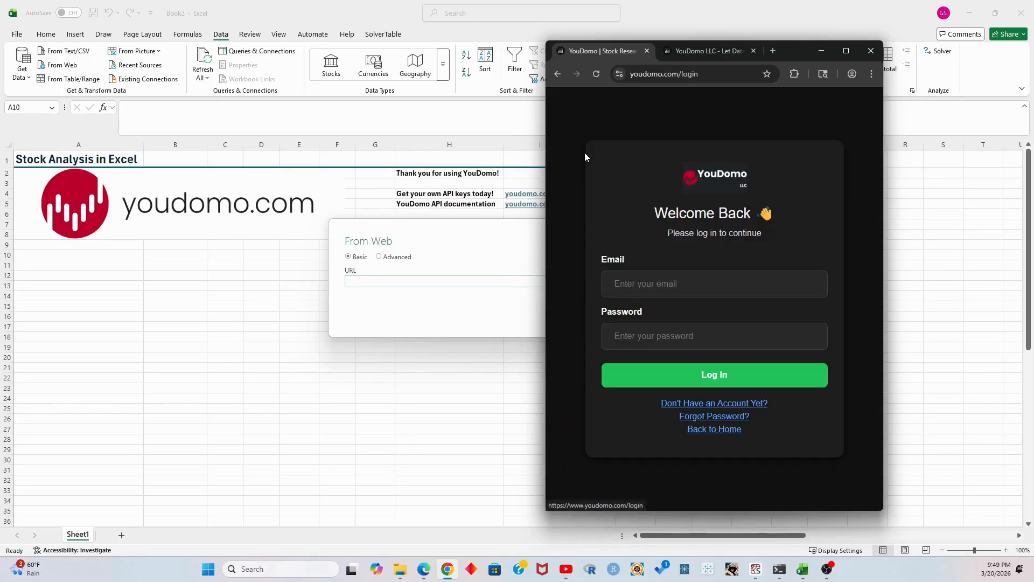
click(721, 373)
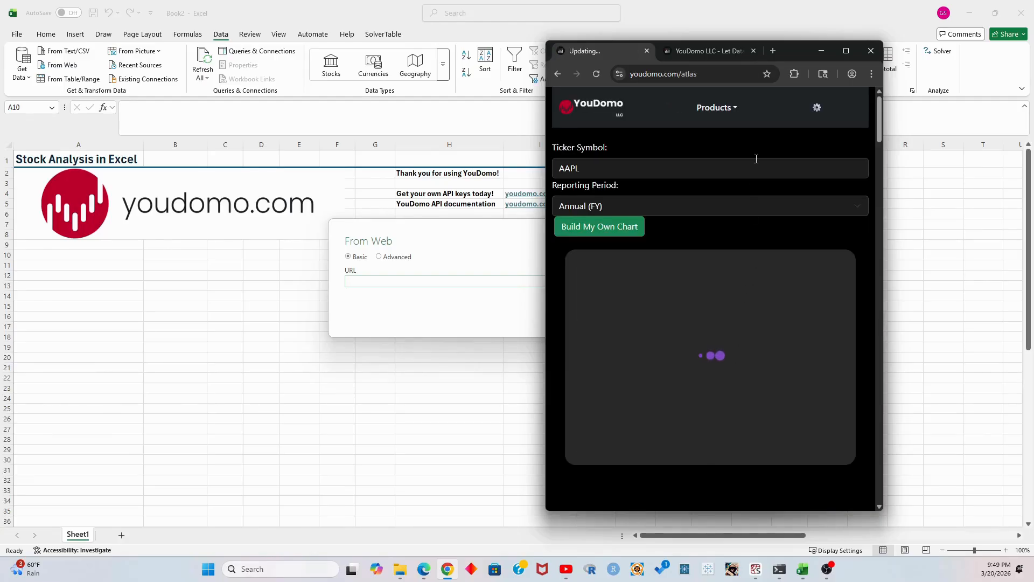
- Open YouDomo's API product page and review the usage overview and API credentials
click(720, 109)
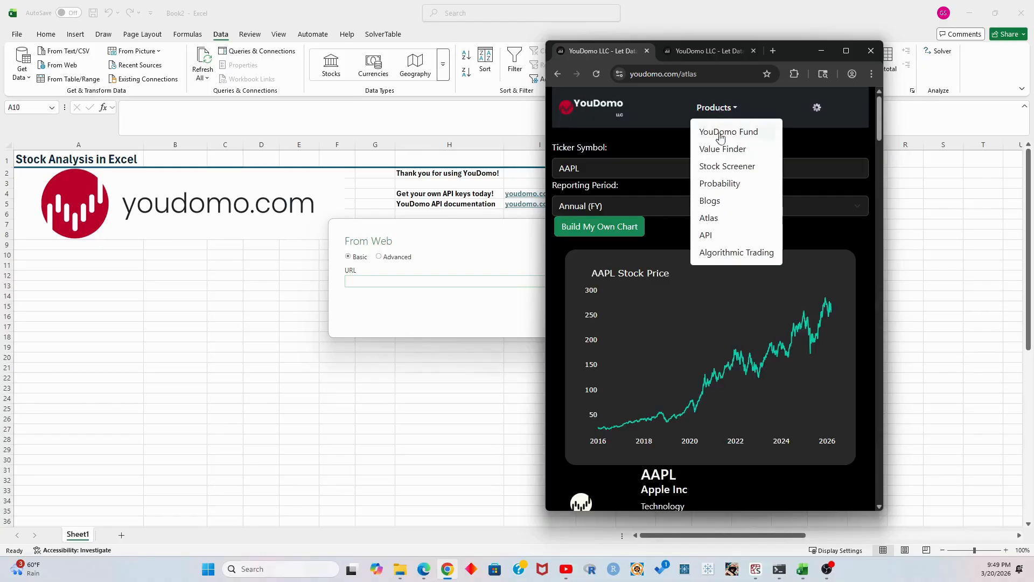
click(709, 237)
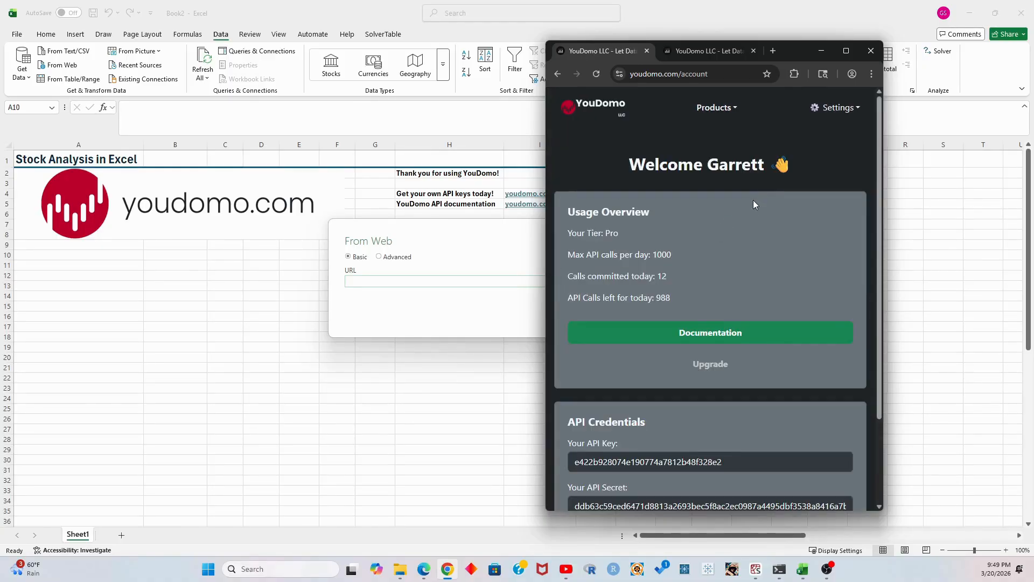
scroll(754, 201, down, 2)
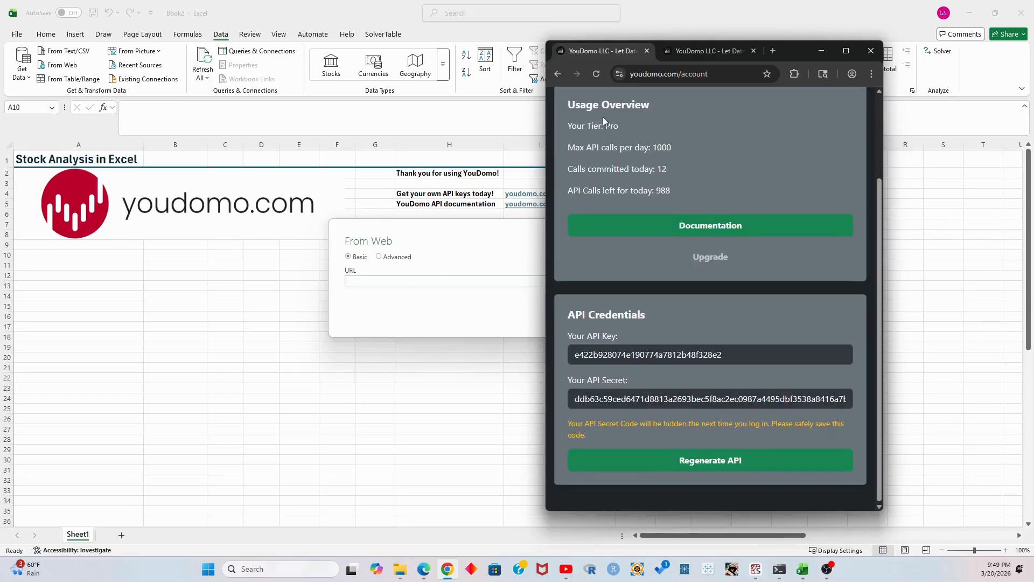
drag(569, 105, 652, 107)
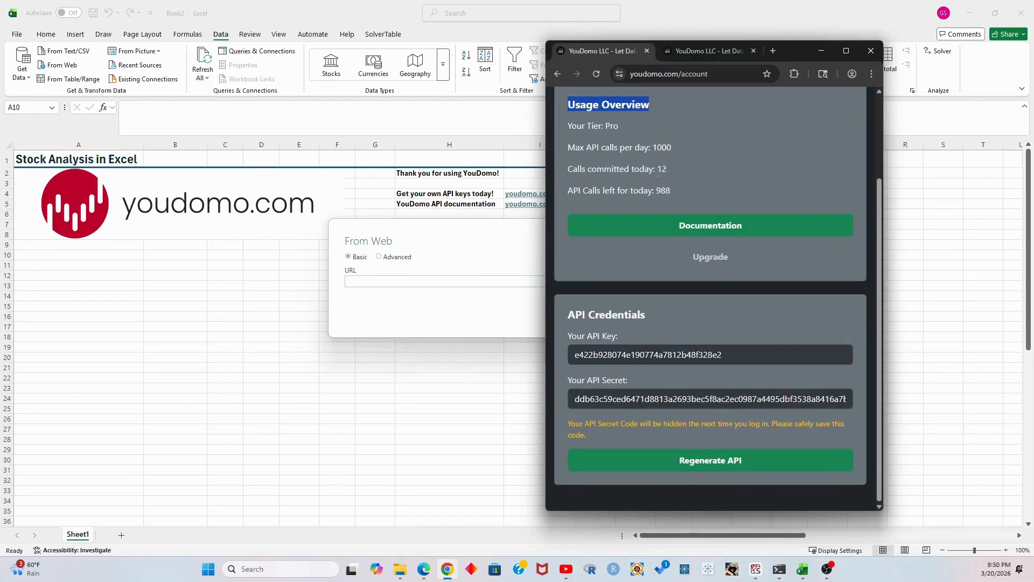
click(695, 182)
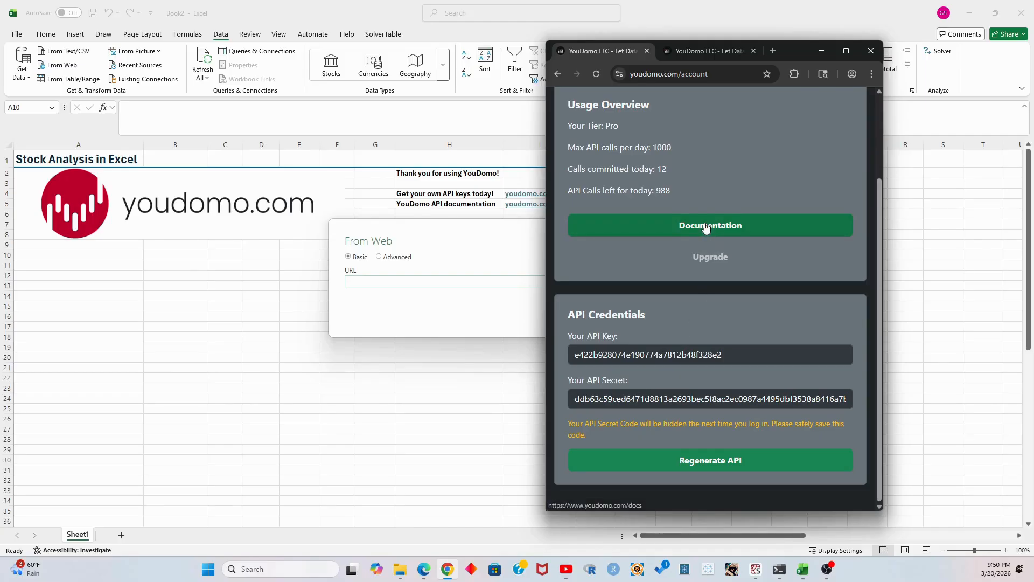
- Open the YouDomo API documentation in a new tab and find the Example Request section
right_click(703, 225)
click(742, 238)
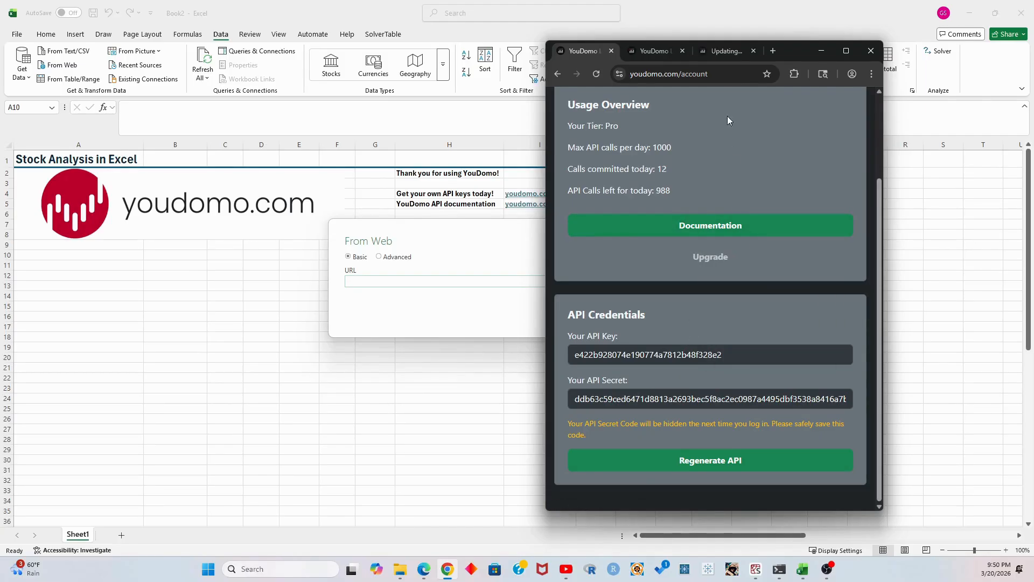
click(726, 52)
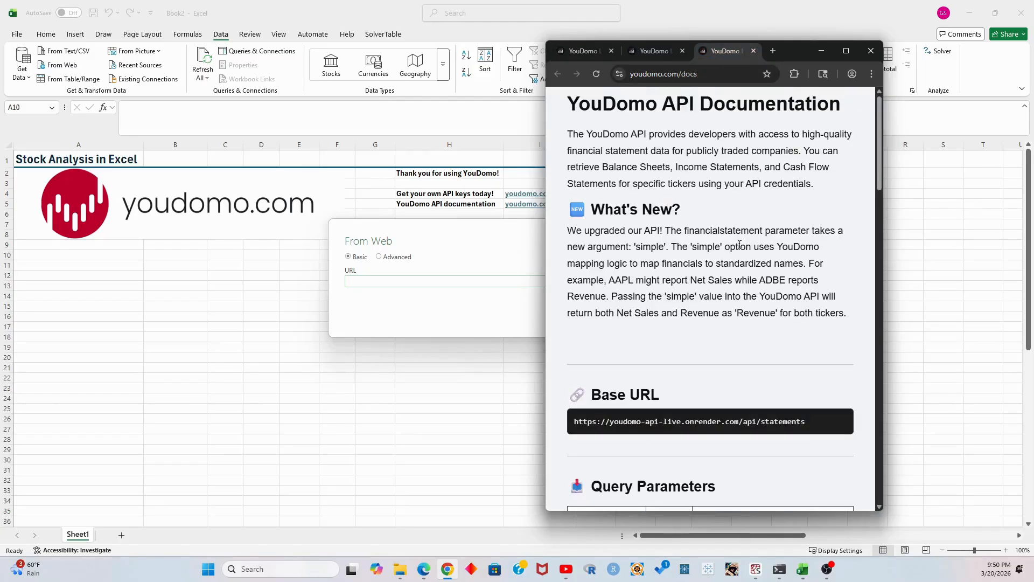
scroll(757, 243, down, 1)
scroll(757, 243, down, 10)
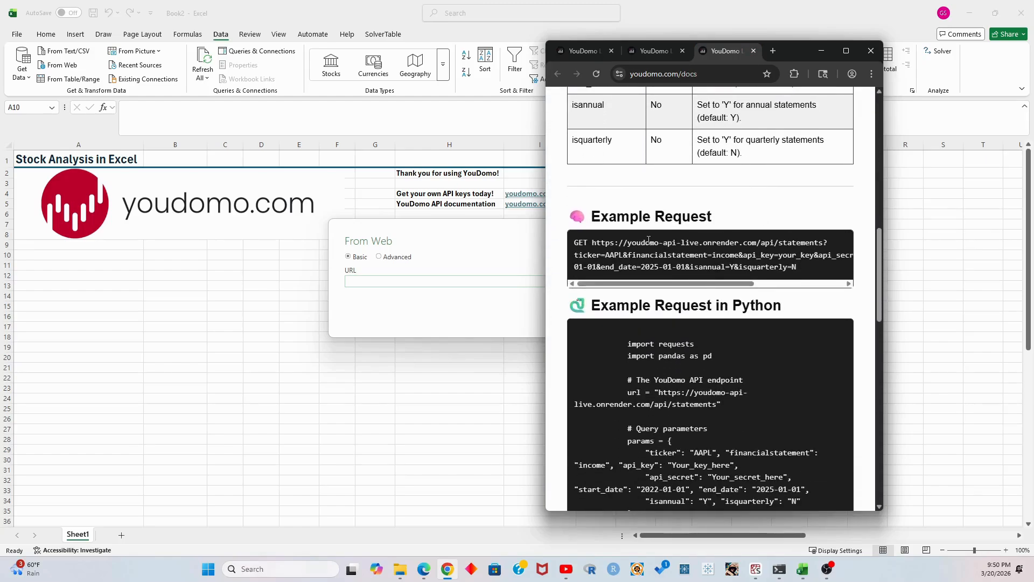
- Copy the example GET request URL from the documentation into Excel's From Web URL field
drag(593, 242, 797, 267)
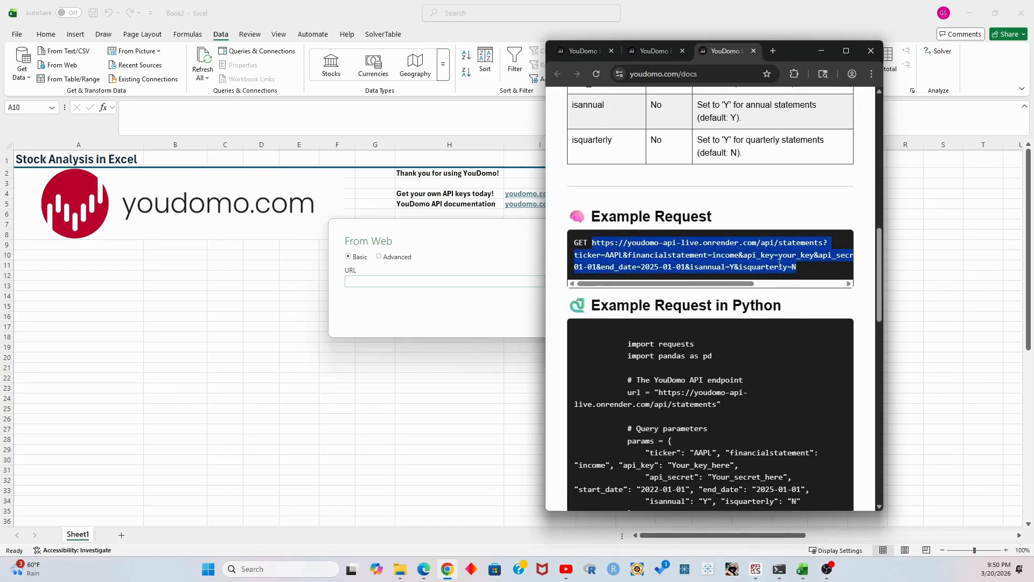
click(492, 282)
key(ctrl+v)
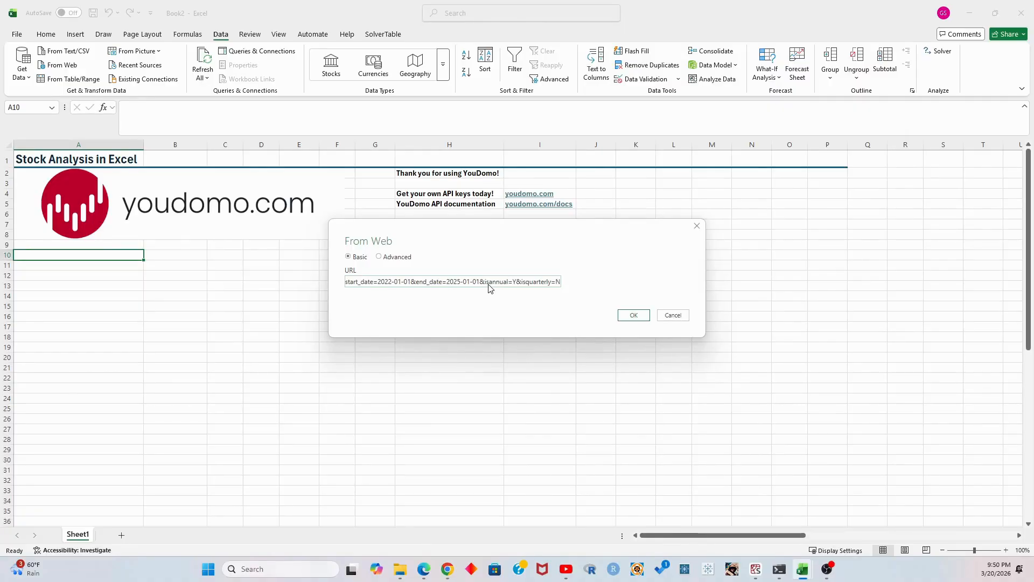
- Set the request URL's end_date to 2026-01-01 and its start_date to 2006-01-01
drag(485, 282, 517, 283)
double_click(451, 282)
text(2026)
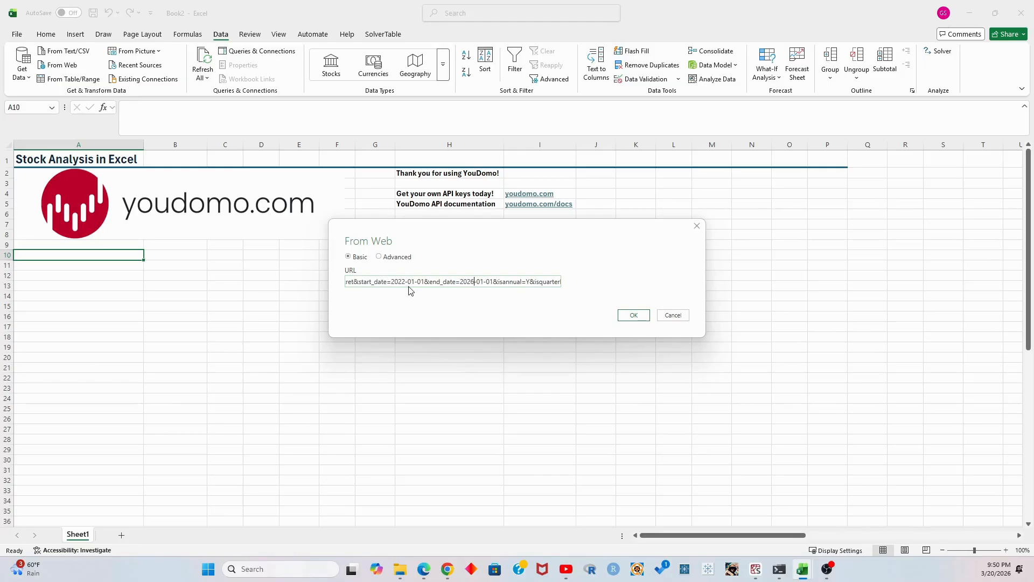
double_click(398, 282)
text(200)
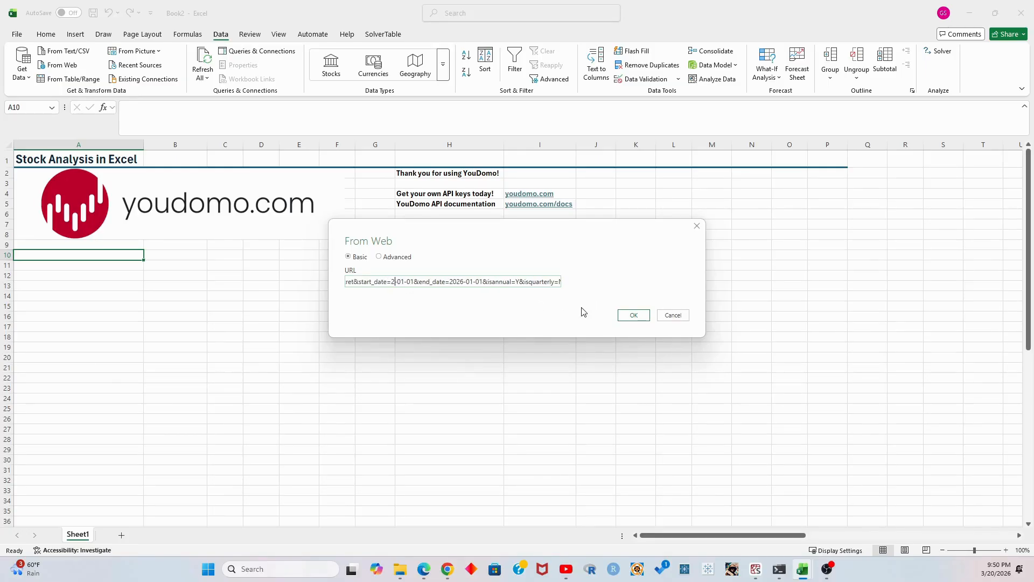
text(6)
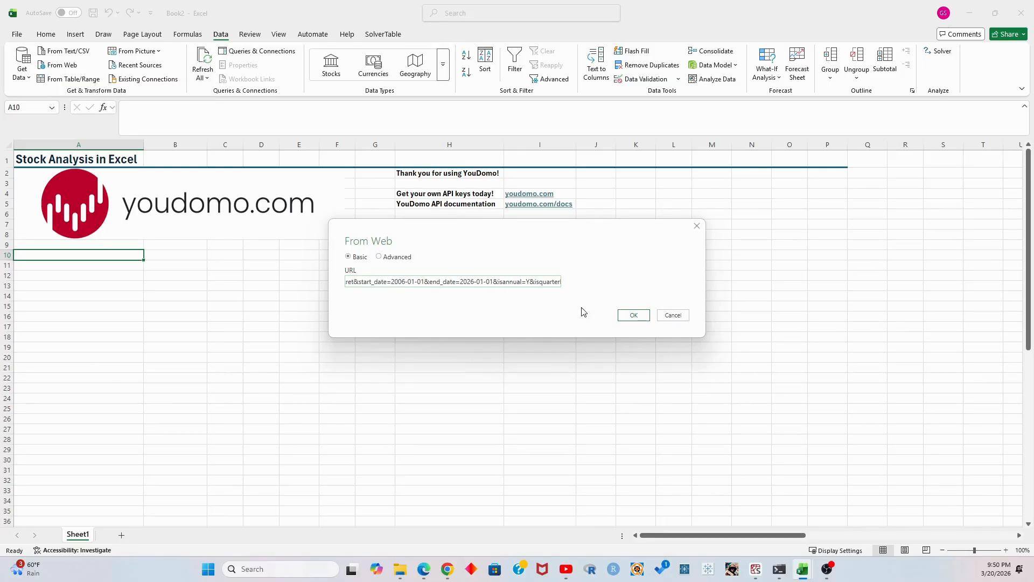
- Replace the your_key placeholder in the request URL with the API key from the YouDomo account page
drag(405, 282, 344, 288)
click(421, 285)
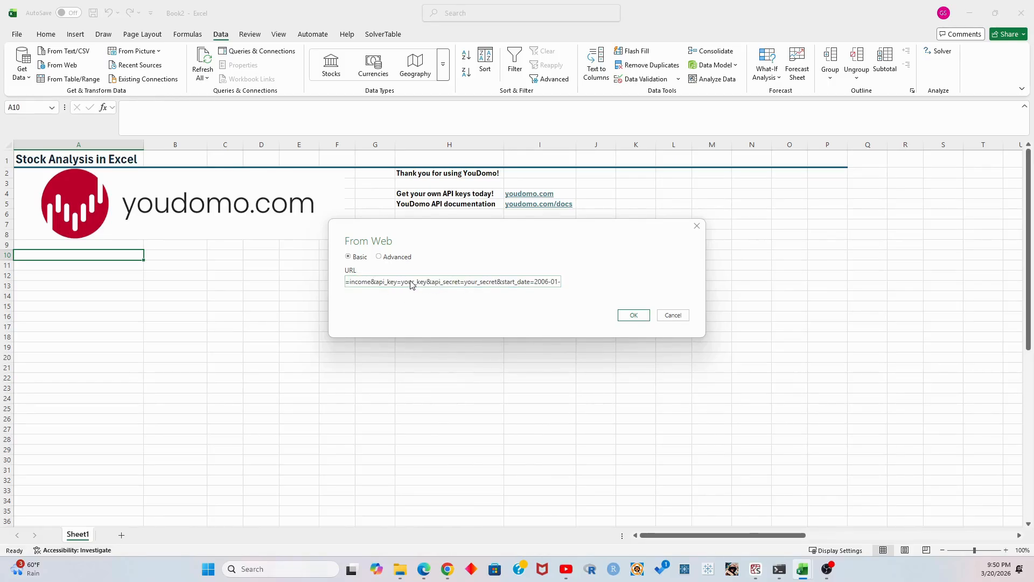
drag(376, 286, 397, 286)
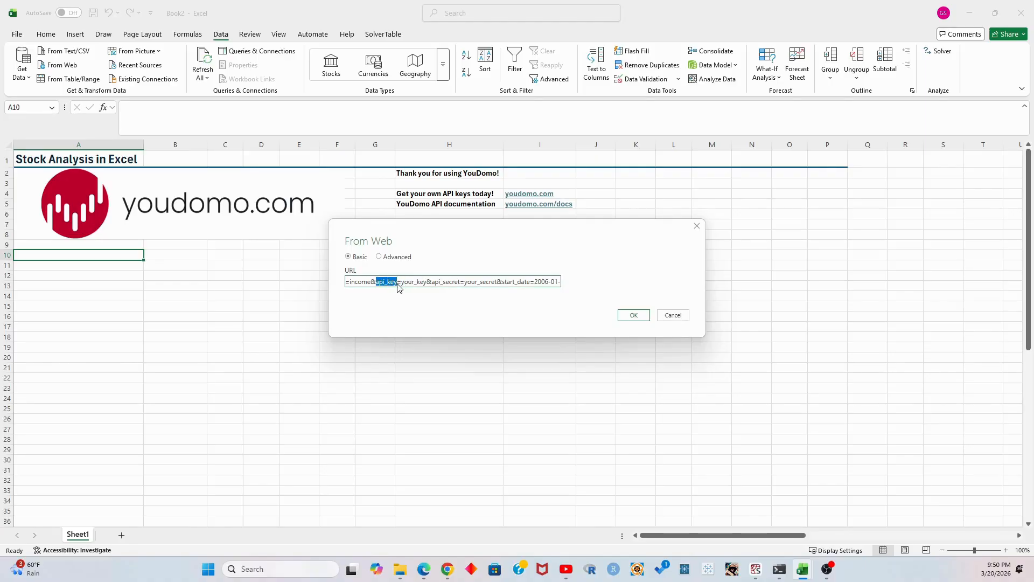
click(447, 572)
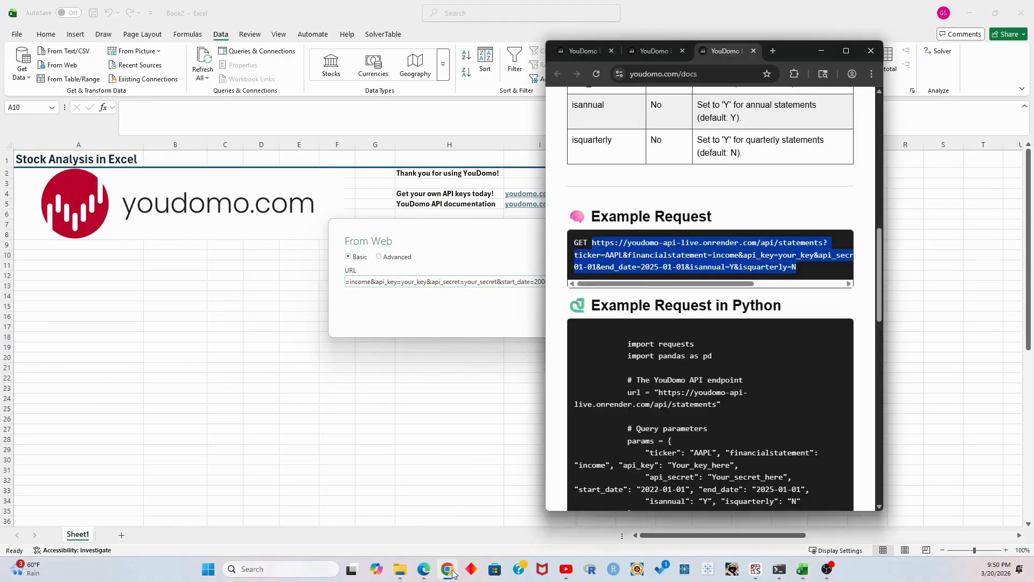
click(586, 54)
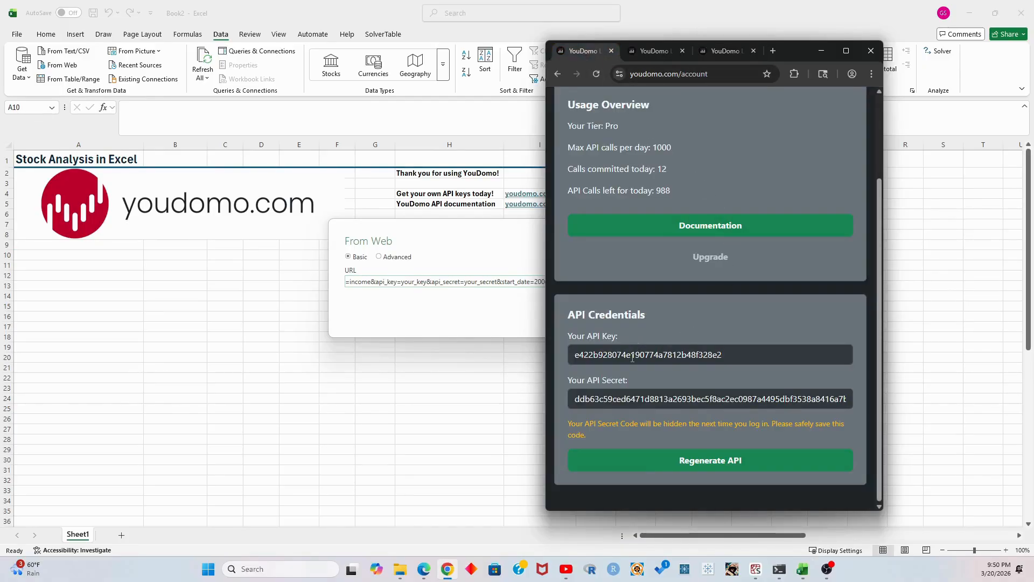
click(422, 282)
drag(387, 282, 426, 284)
key(ctrl+v)
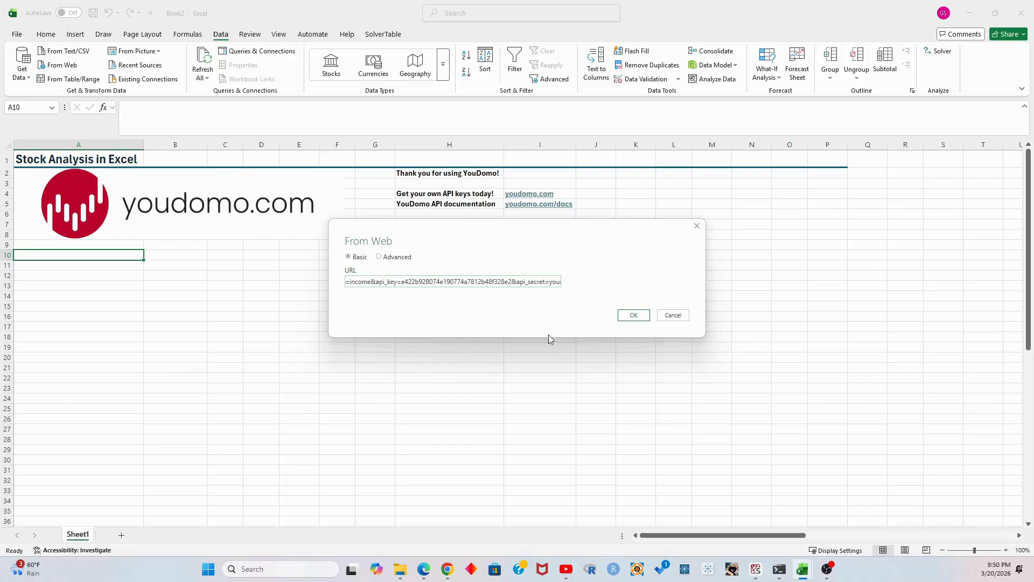
- Replace the your_secret placeholder in the request URL with the API secret from the YouDomo account page
click(446, 569)
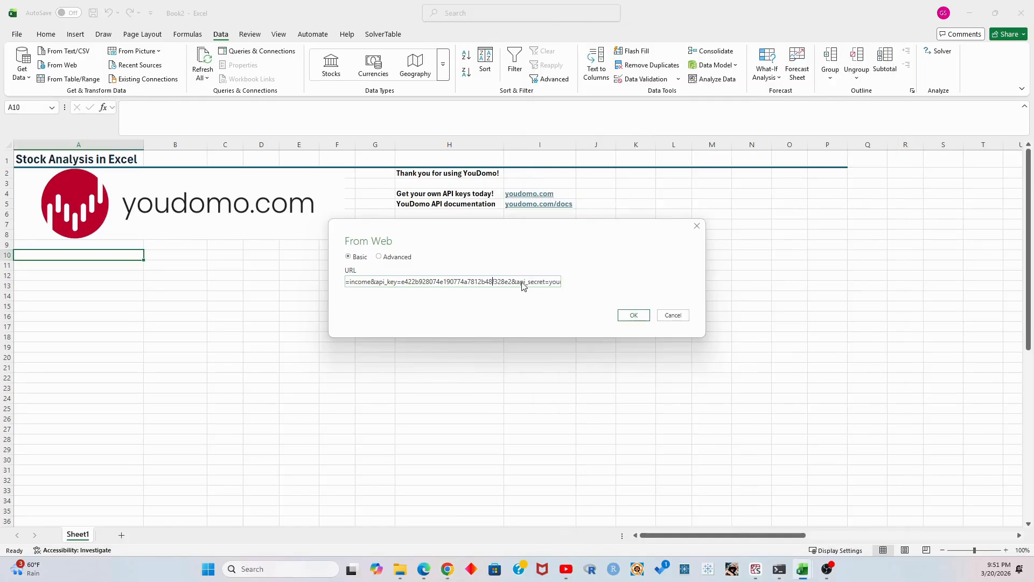
click(494, 276)
key(shift+End)
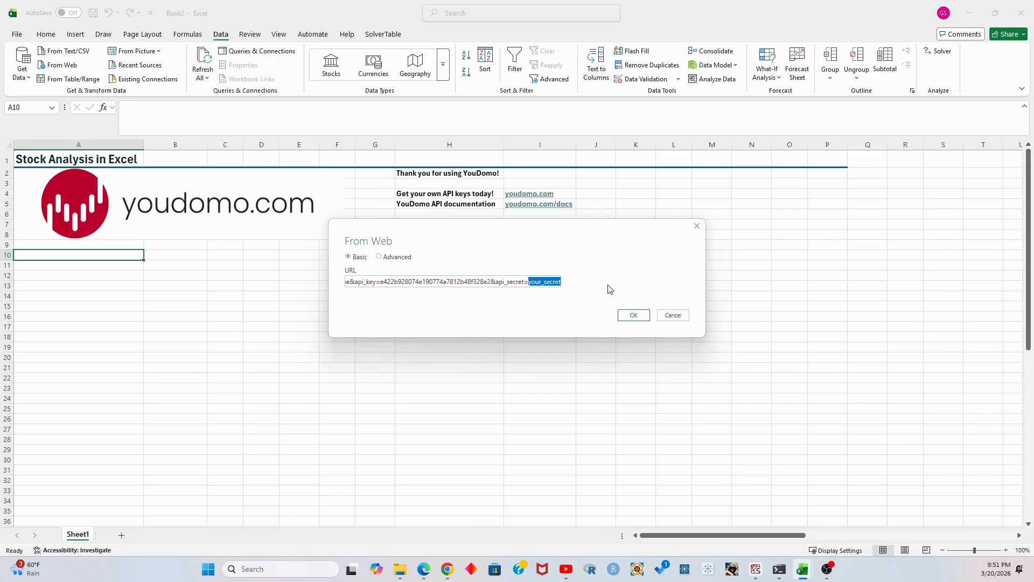
key(ctrl+v)
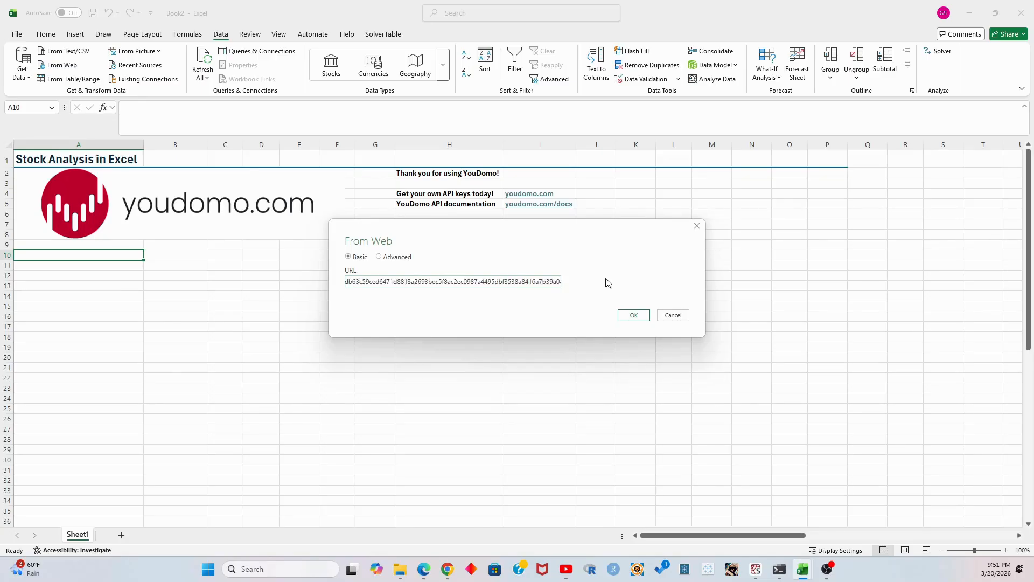
key(Right)
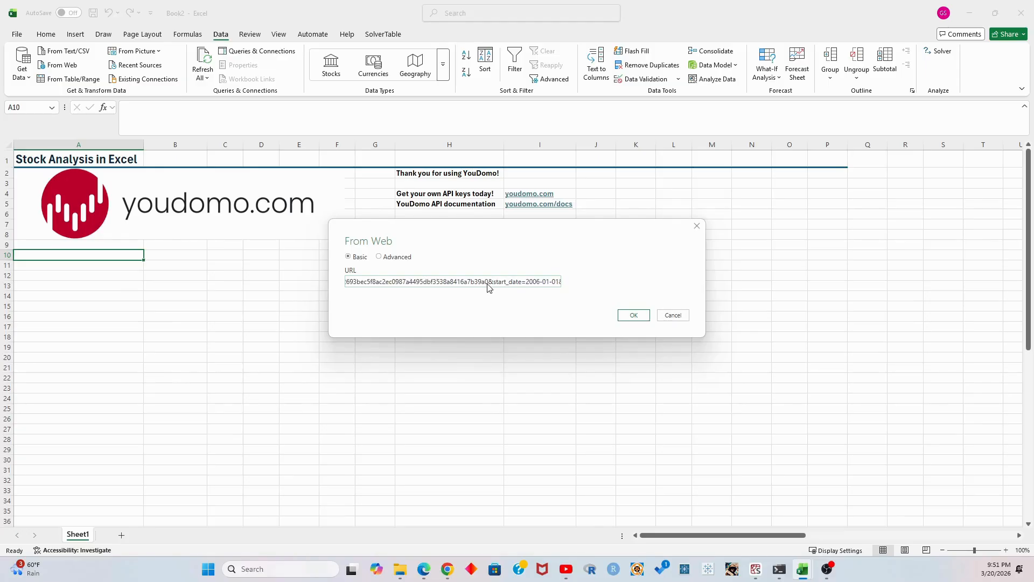
- Review the request URL back to its ticker and financialstatement parameters
key(Left)
key(Left)
key(Left)
key(Left)
key(Left)
key(Left)
key(Left)
key(Left)
key(Left)
key(Left)
key(Left)
key(Left)
key(Left)
key(Left)
key(Left)
key(Left)
key(Left)
key(Left)
key(Left)
key(Left)
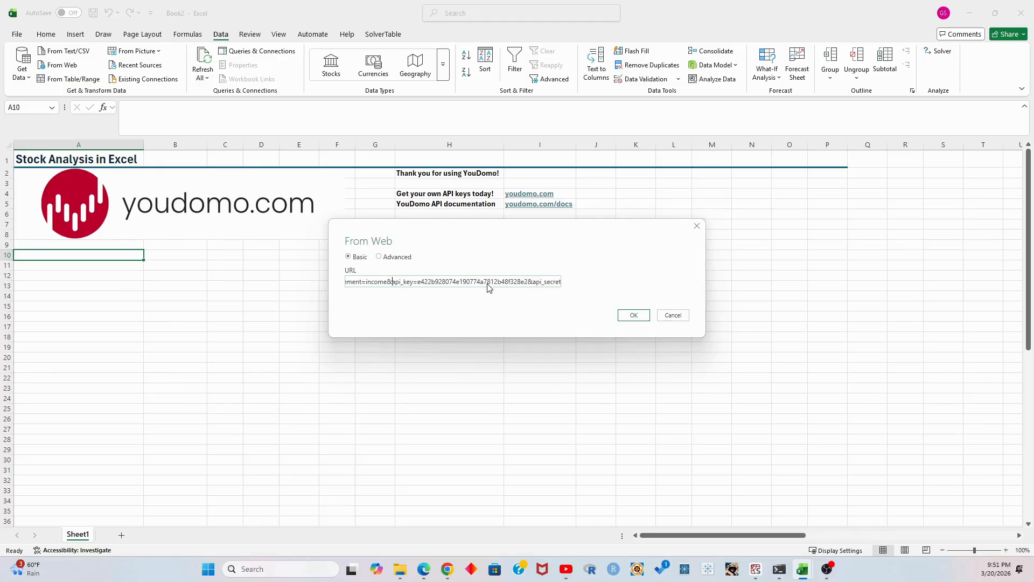
key(Left)
key(Left)
key(Left)
key(Left)
key(Left)
key(Left)
key(Left)
key(Left)
key(Left)
key(Left)
key(Left)
key(Left)
key(Left)
key(Left)
key(Left)
key(Left)
key(Left)
key(Left)
key(Left)
key(Left)
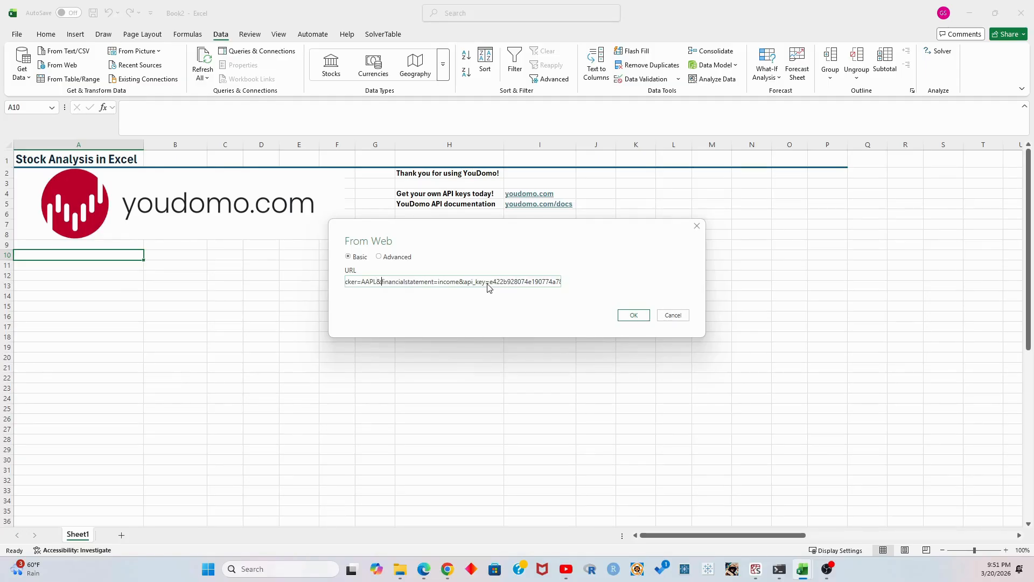
key(ctrl+shift+Right)
key(Right)
- Check the What's New section of the YouDomo API documentation for the financialstatement parameter's 'simple' argument
click(448, 569)
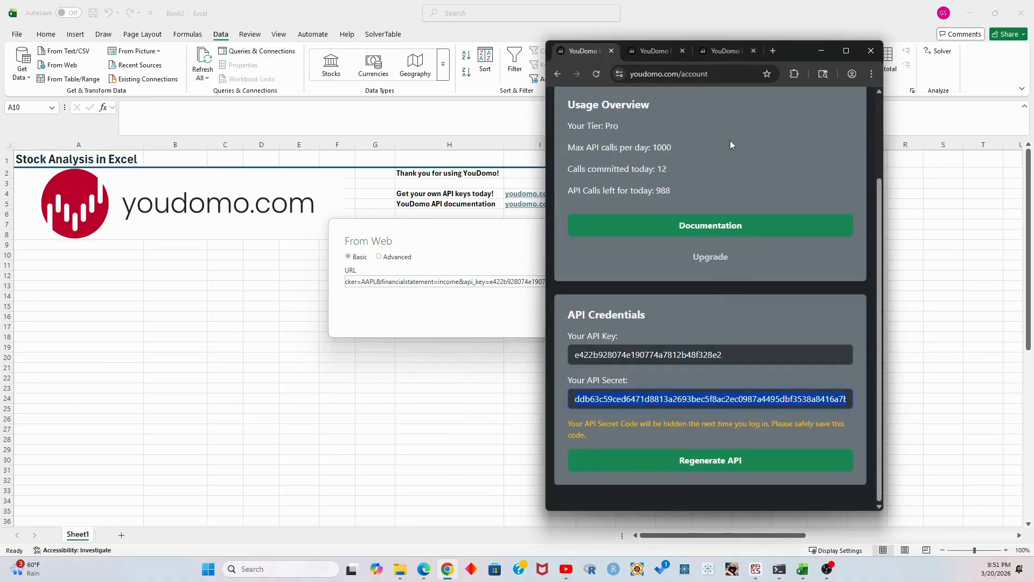
click(722, 53)
scroll(809, 213, up, 10)
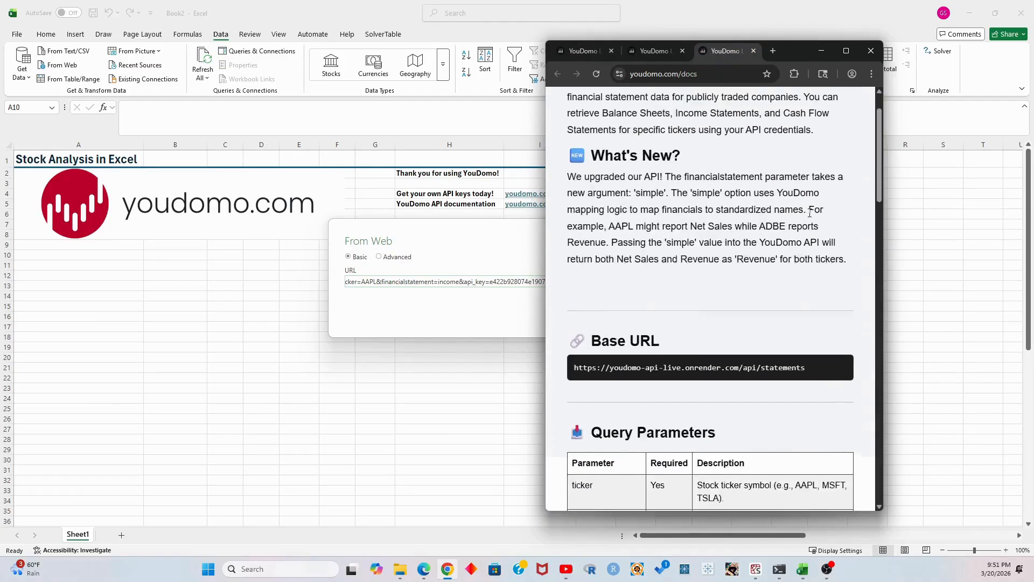
scroll(810, 213, up, 1)
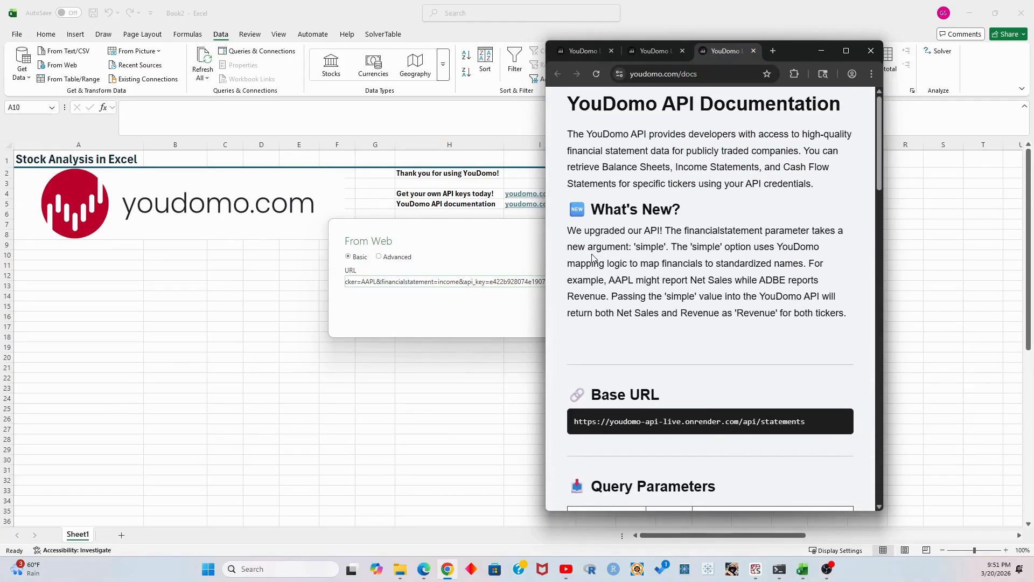
drag(587, 246, 668, 247)
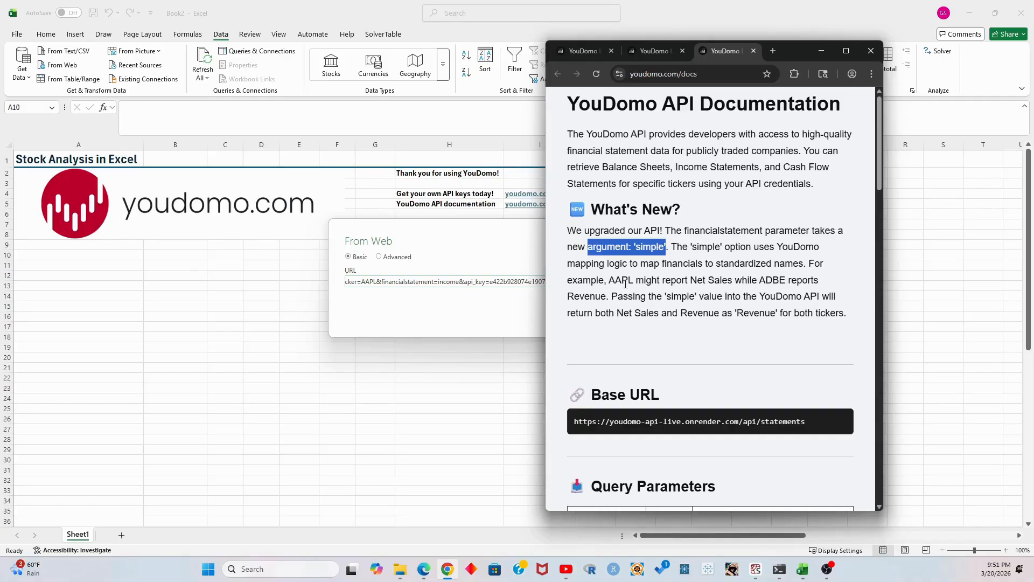
- Read how the 'simple' option standardizes line item names, and set the request URL's financialstatement parameter to simple
drag(609, 281, 844, 318)
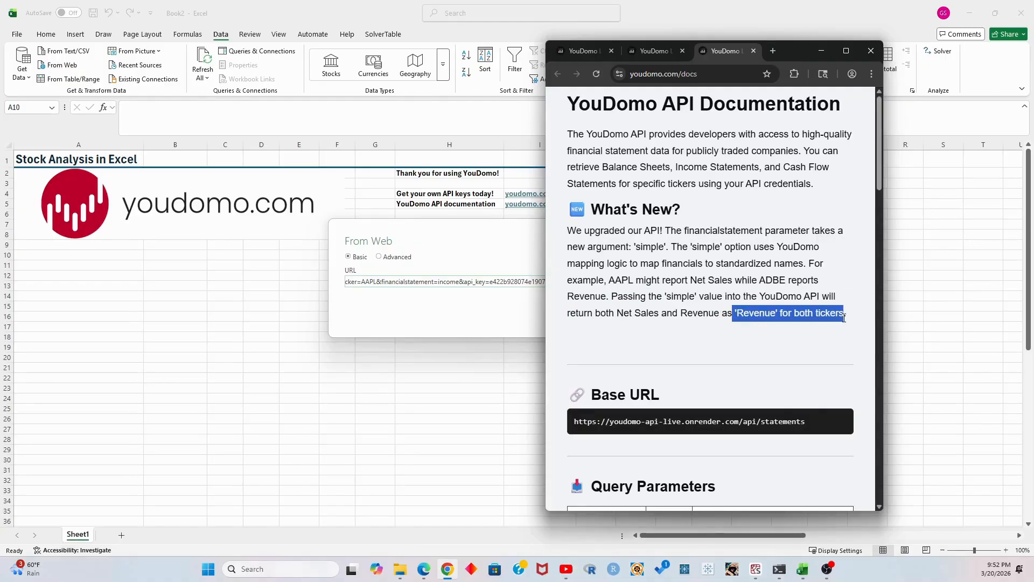
click(716, 309)
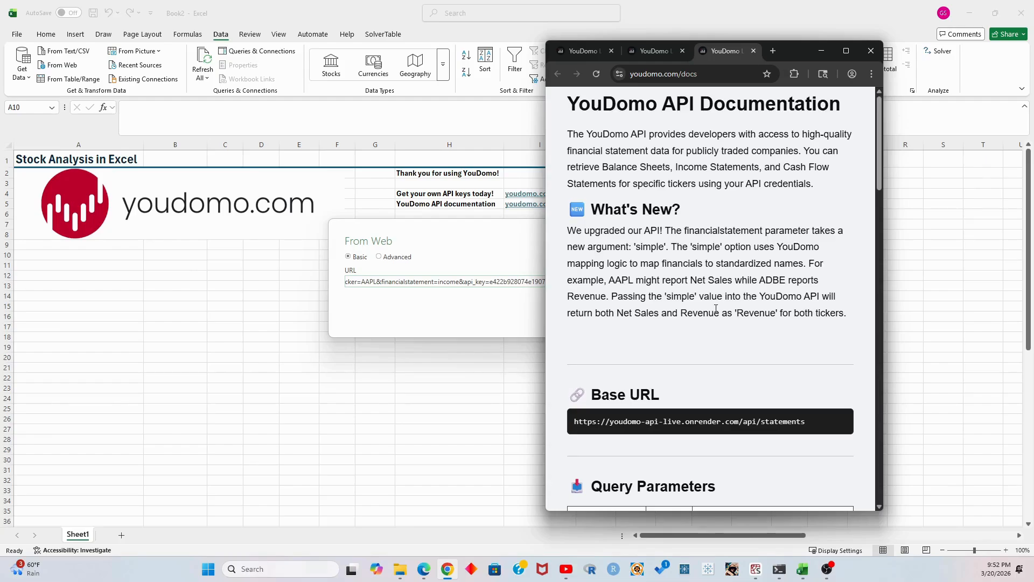
click(505, 258)
double_click(447, 281)
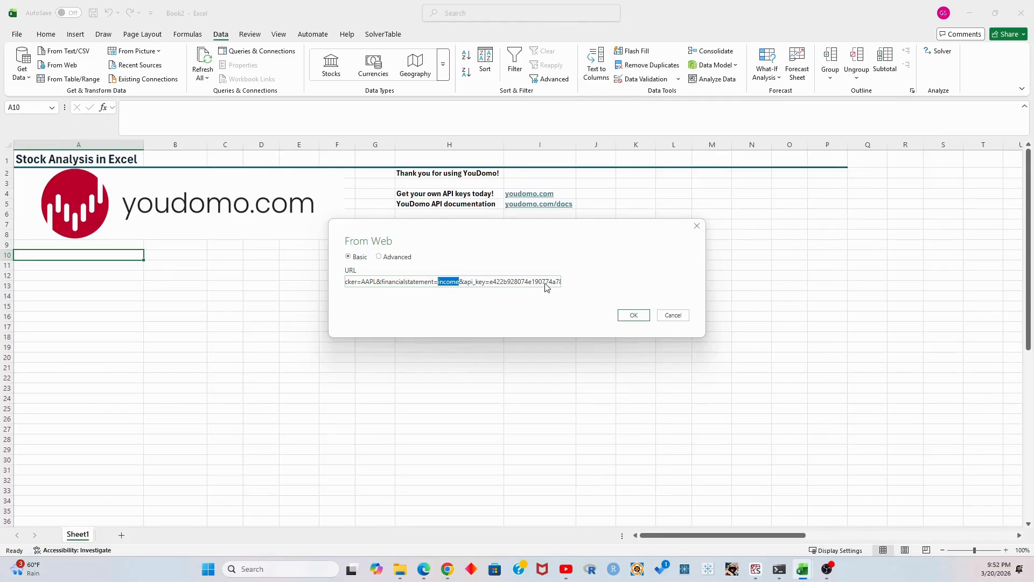
text(simple)
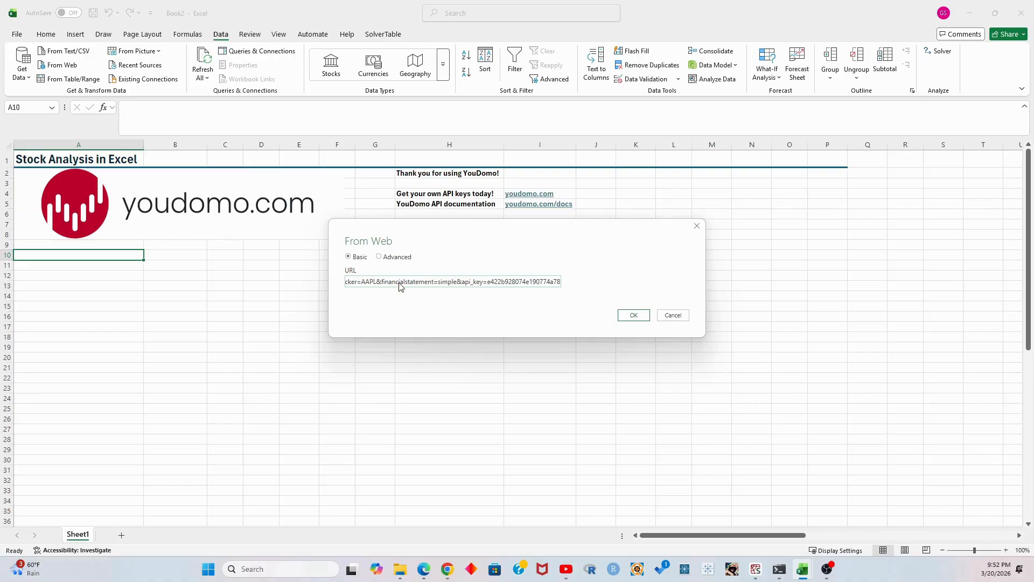
- Review the request URL back to its beginning and submit the web query
key(Left)
key(Left)
key(Left)
key(Left)
key(Left)
key(Left)
key(Left)
key(Left)
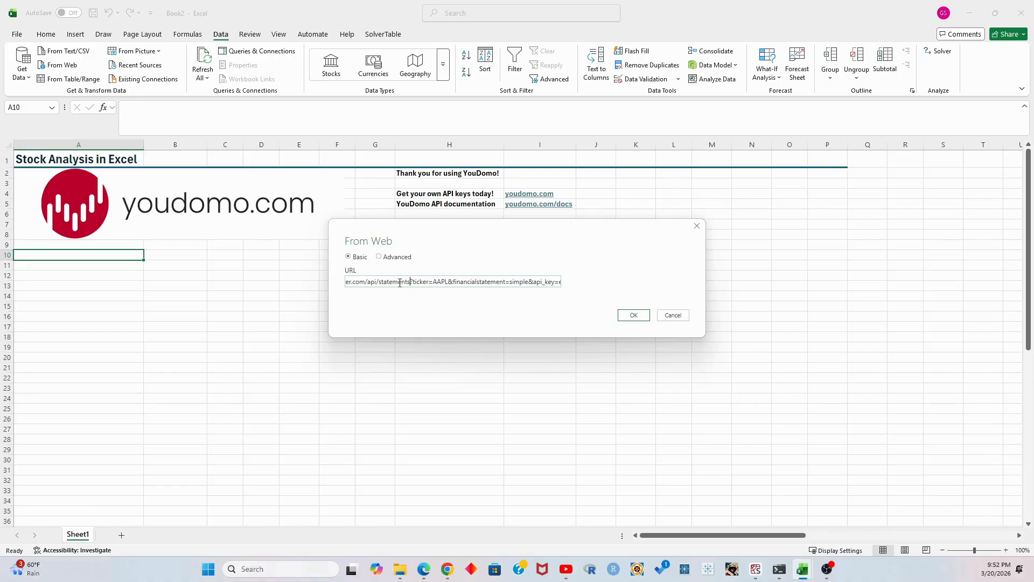
key(Home)
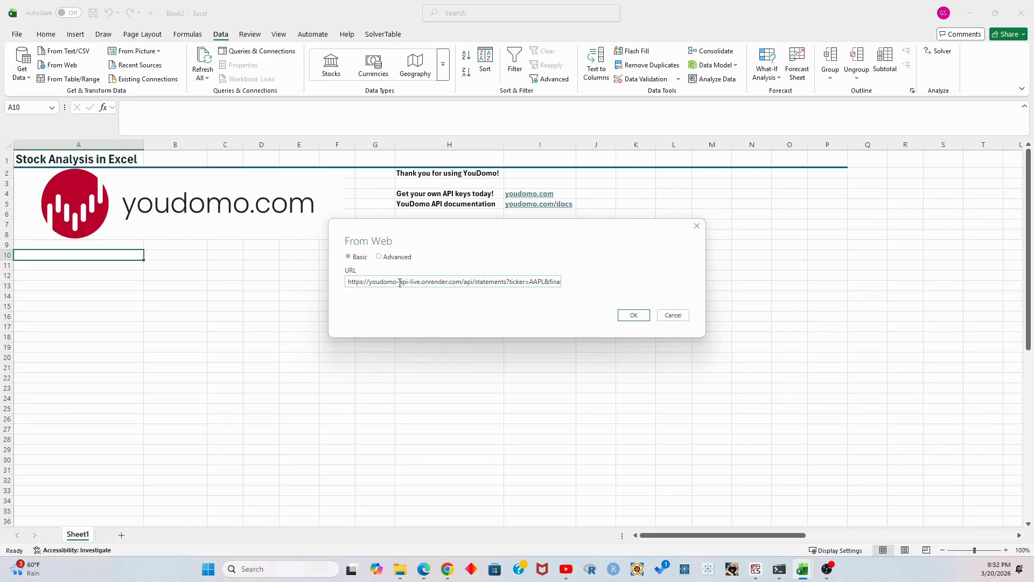
click(645, 316)
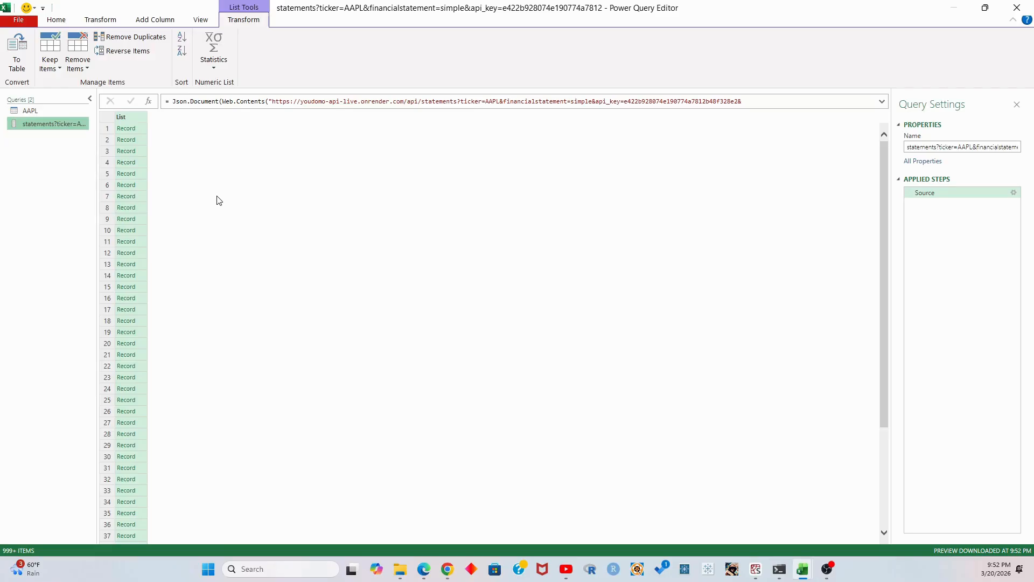
- Convert the record list to a table without a delimiter, and expand Column1 into all its fields without a name prefix
click(19, 62)
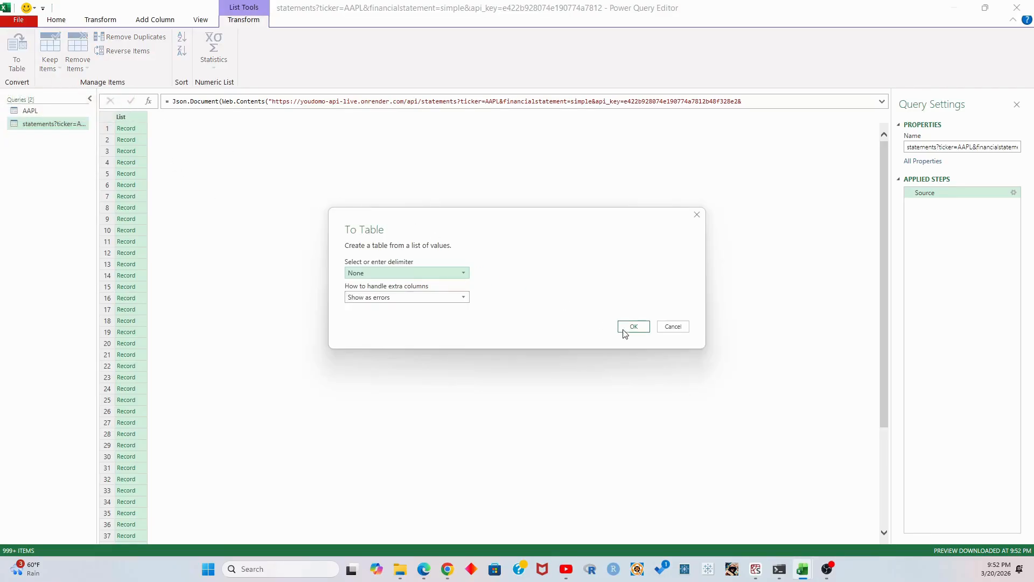
click(631, 326)
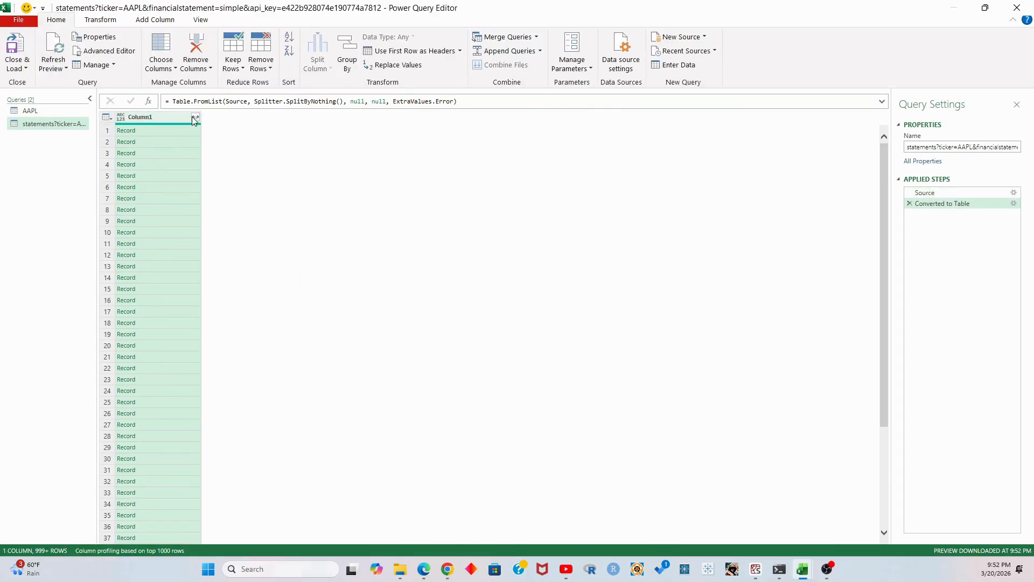
click(194, 119)
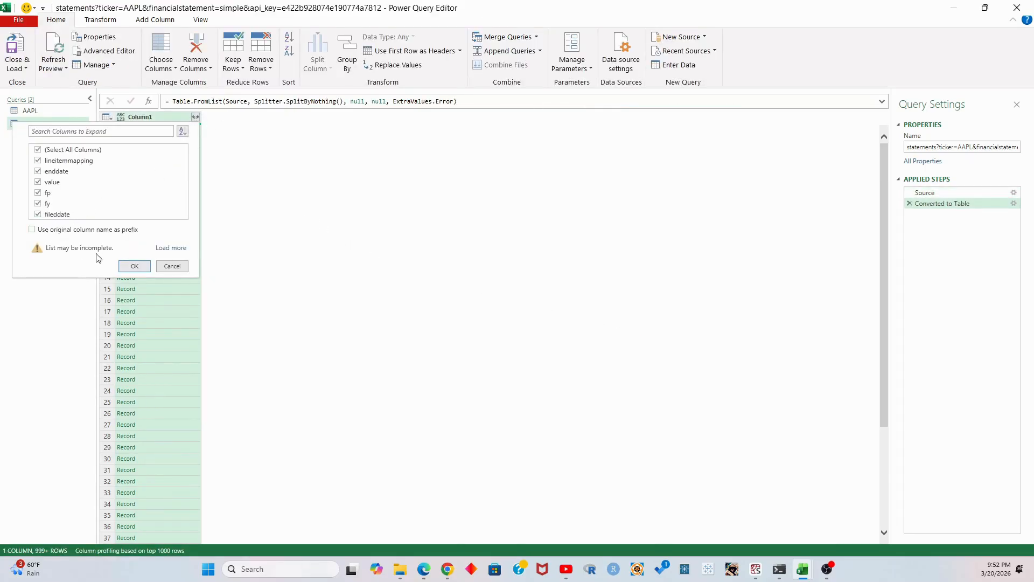
click(132, 267)
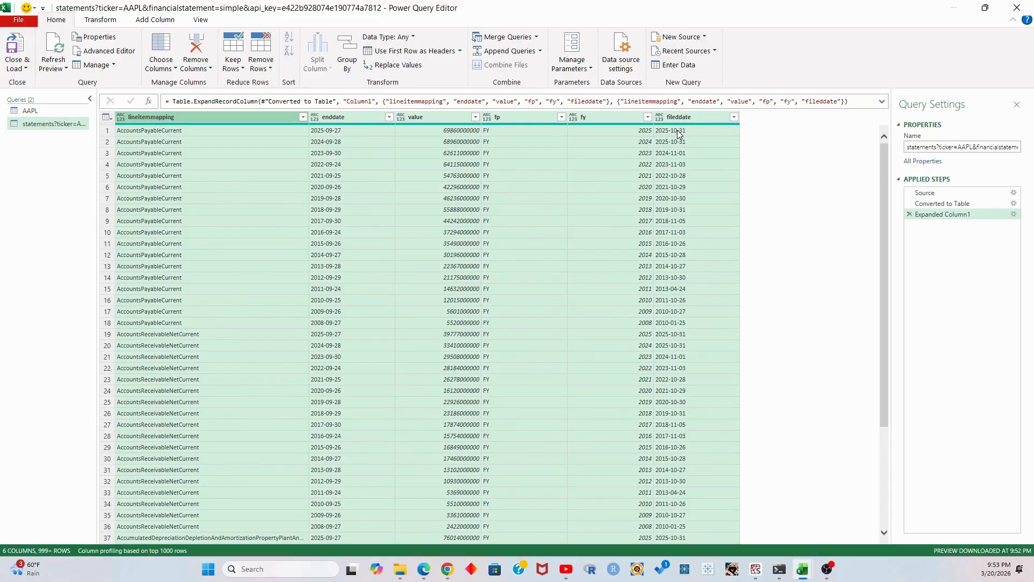
- Set the data types of lineitemmapping to Text, enddate to Date and value to Whole Number
click(121, 118)
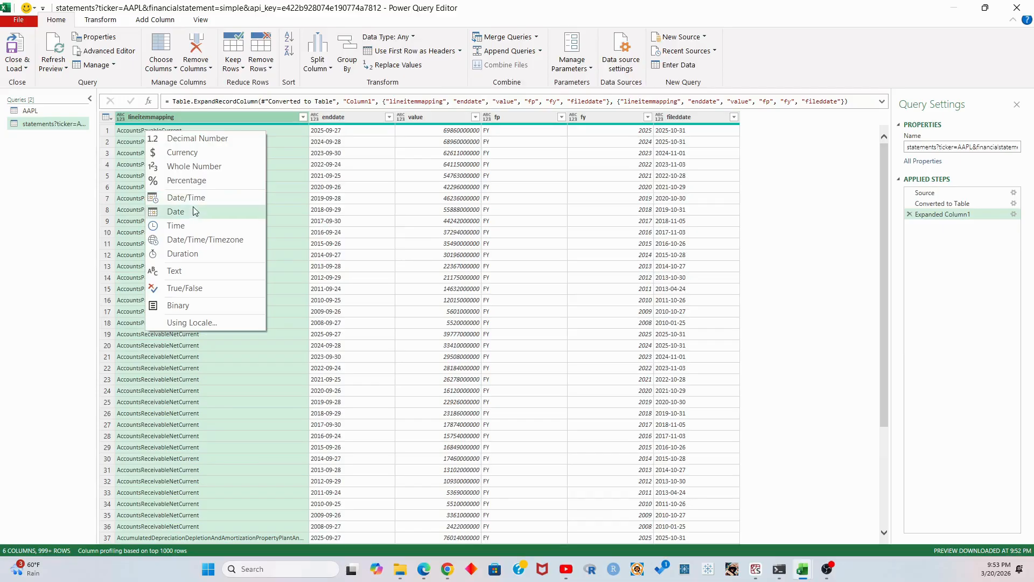
click(186, 275)
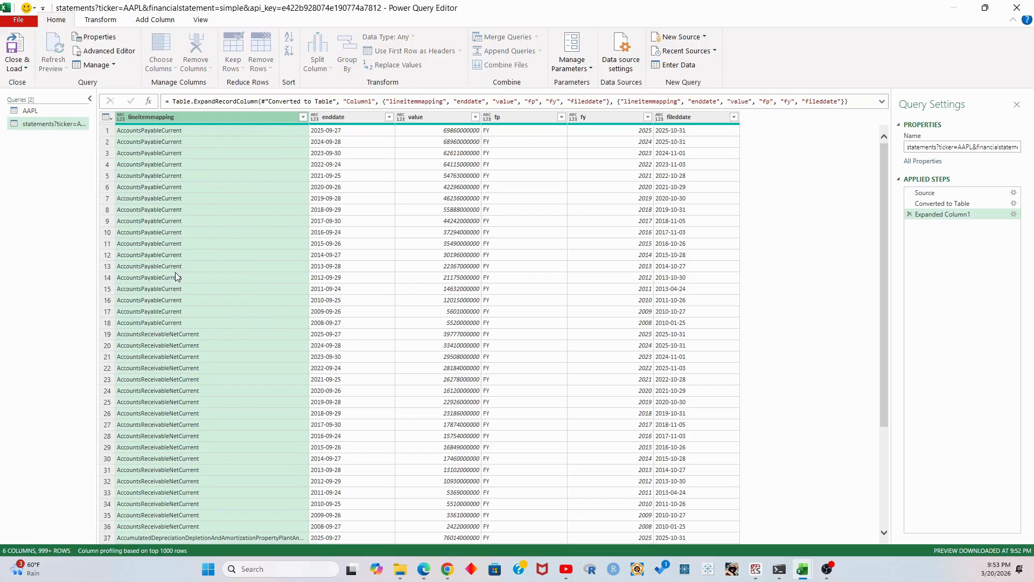
click(317, 118)
click(409, 215)
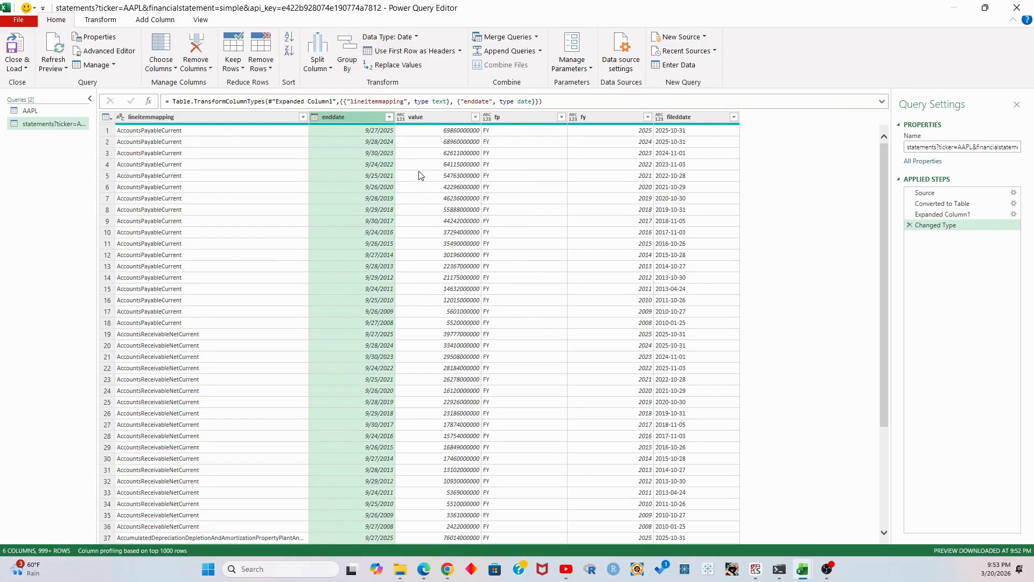
click(401, 117)
click(514, 167)
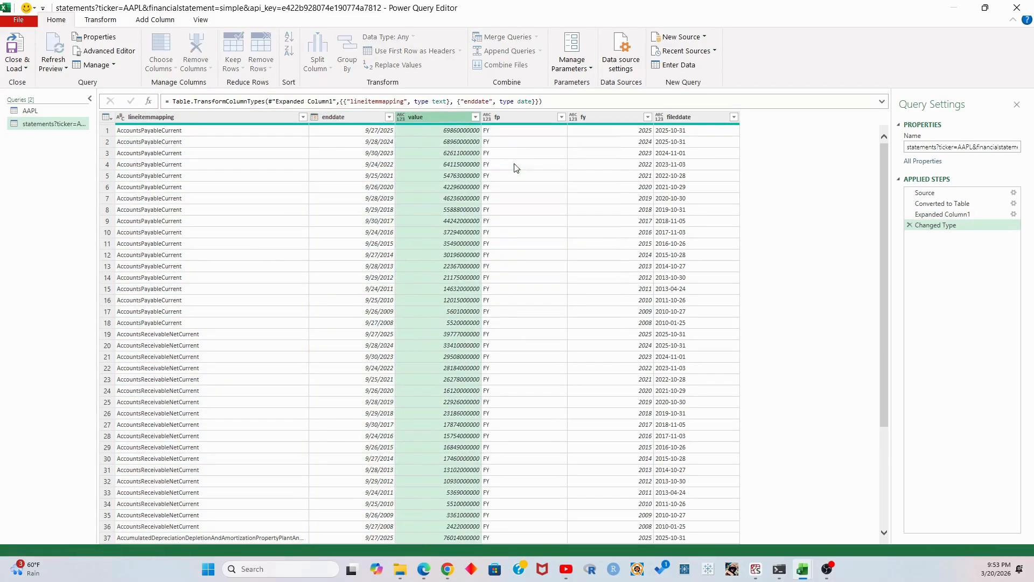
- Set the data types of fp to Text, fy to Whole Number and fileddate to Date
click(487, 117)
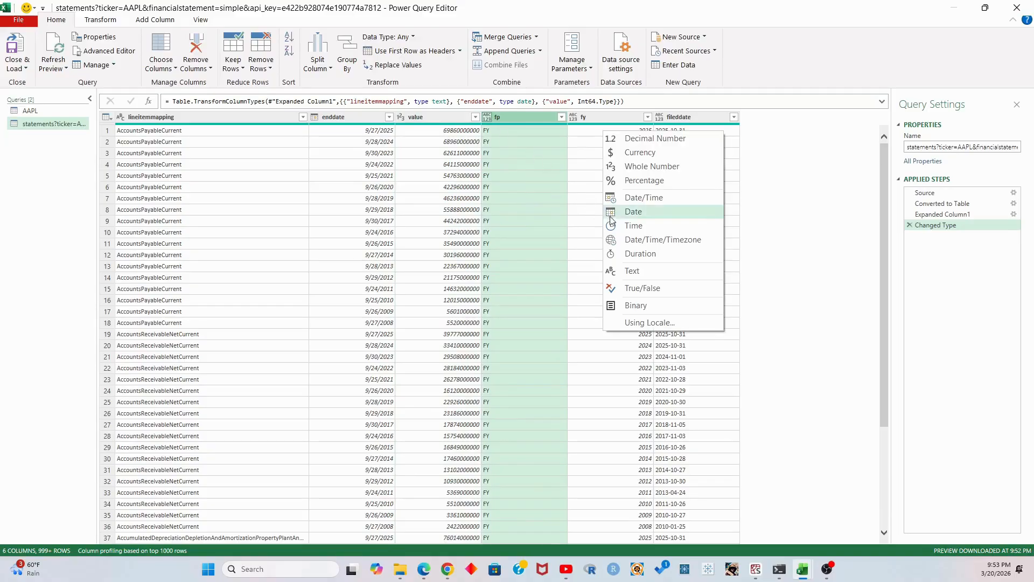
click(632, 270)
click(574, 118)
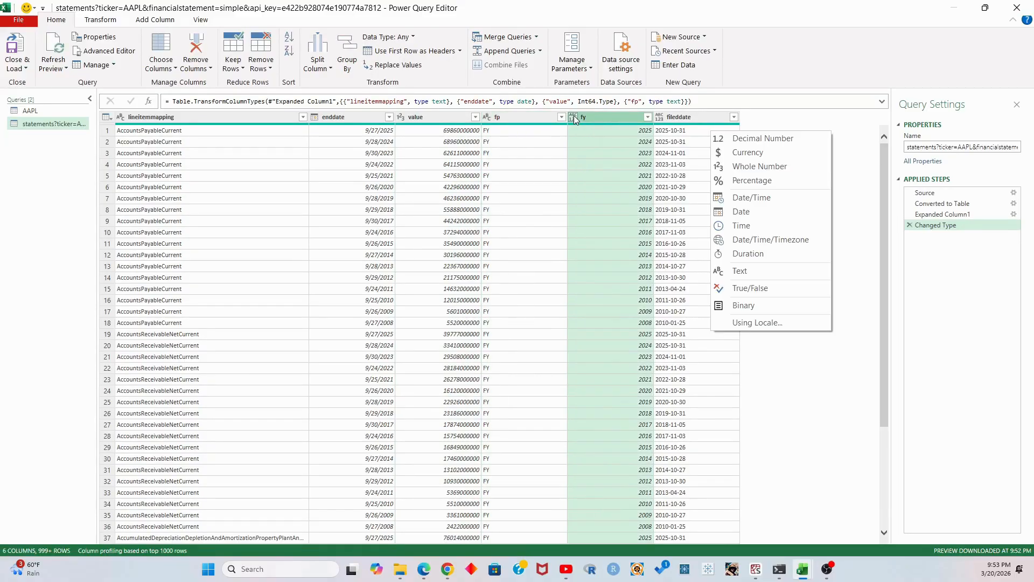
click(757, 167)
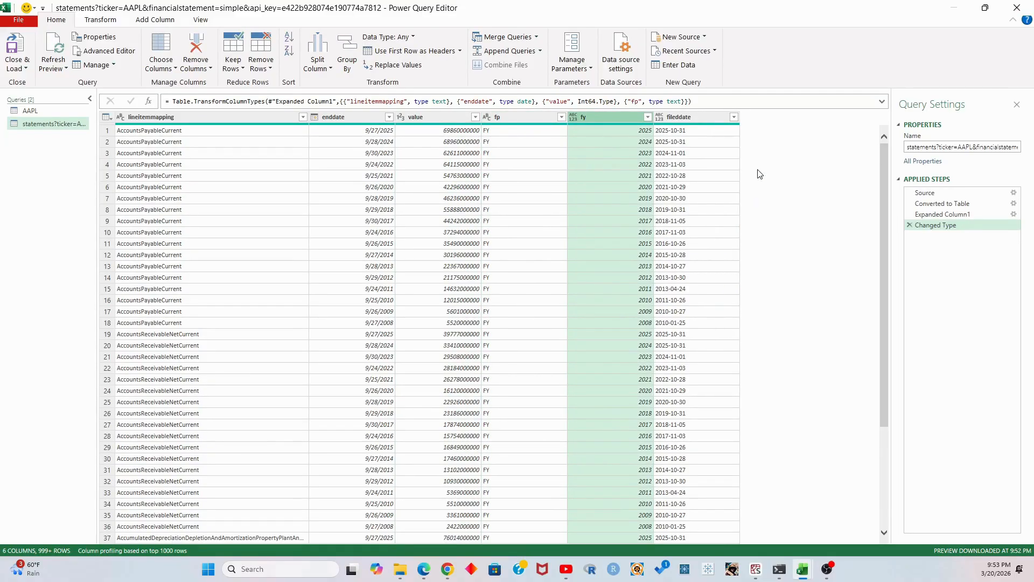
click(660, 118)
click(848, 198)
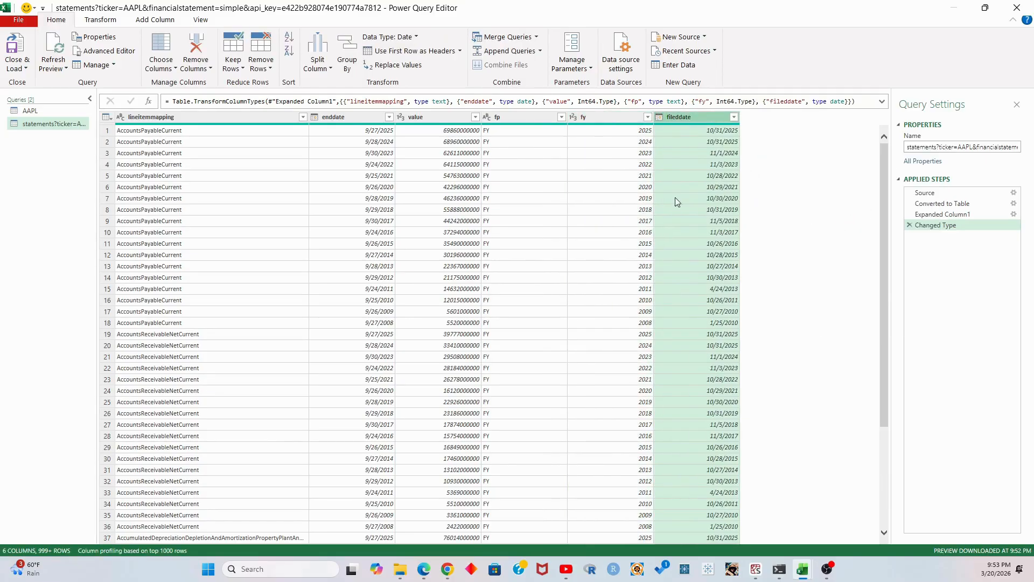
- Try to rename the new statements query as AAPL, and name it AAPL1 instead
click(955, 152)
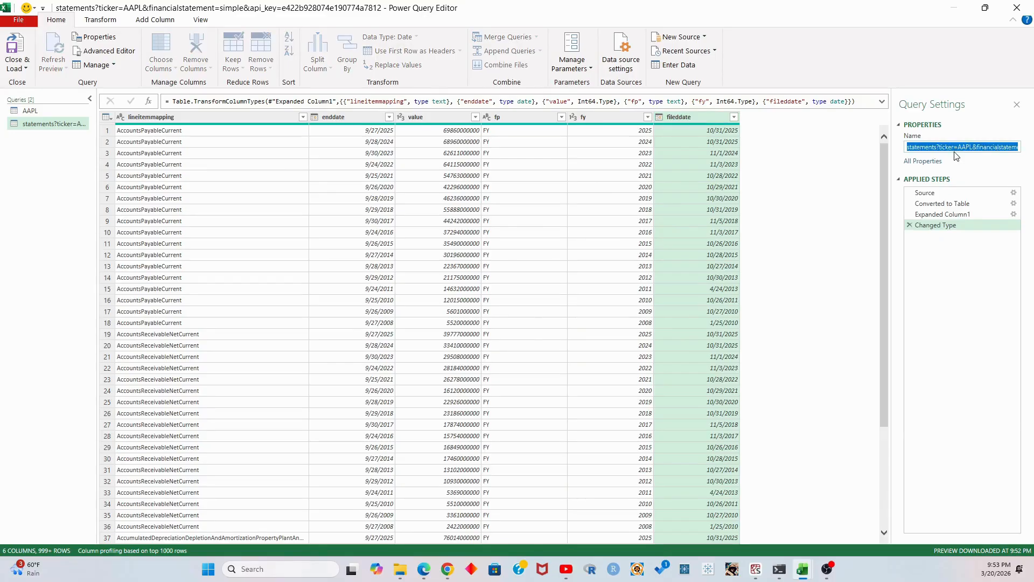
text(AAPL)
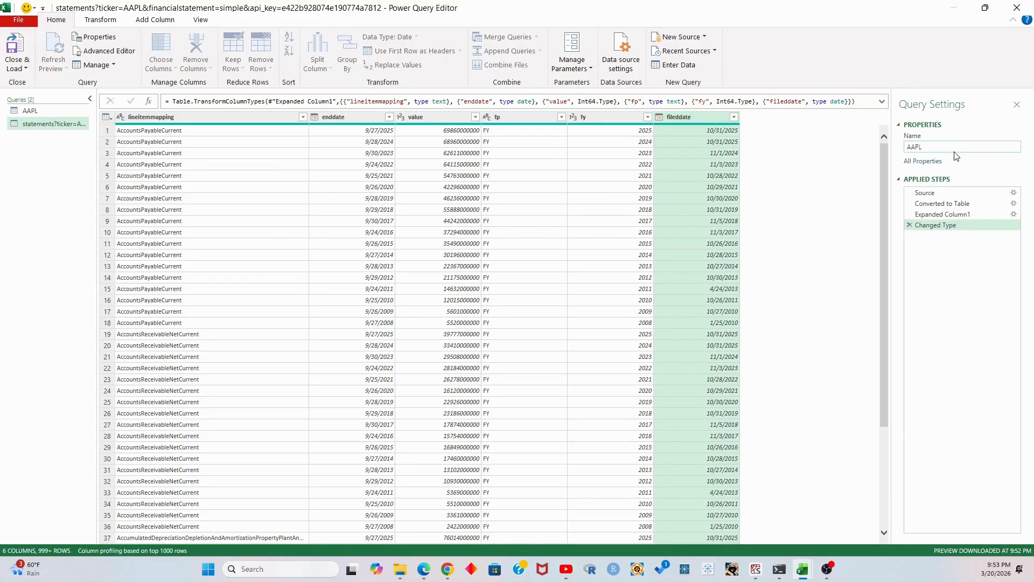
key(Return)
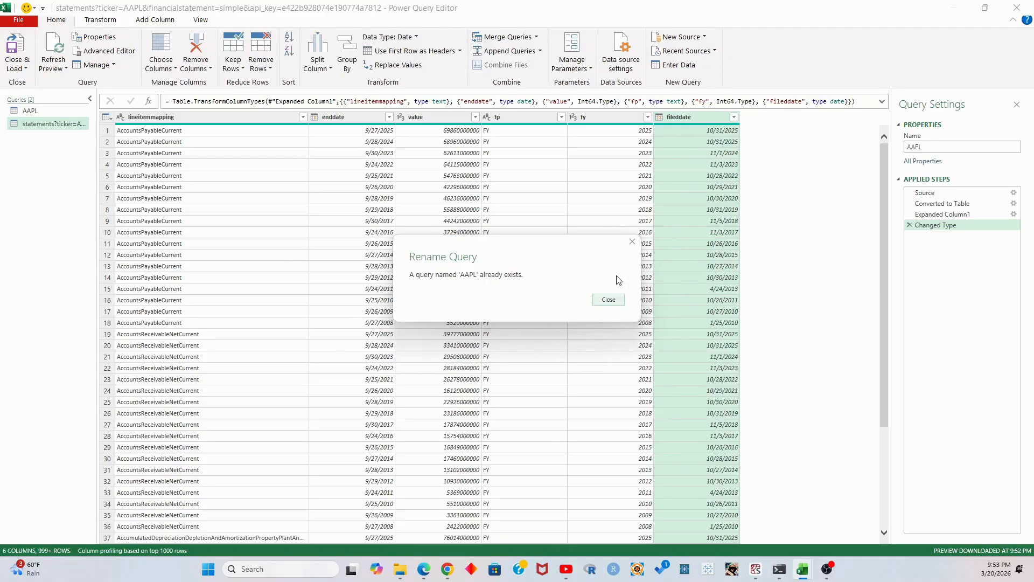
click(608, 299)
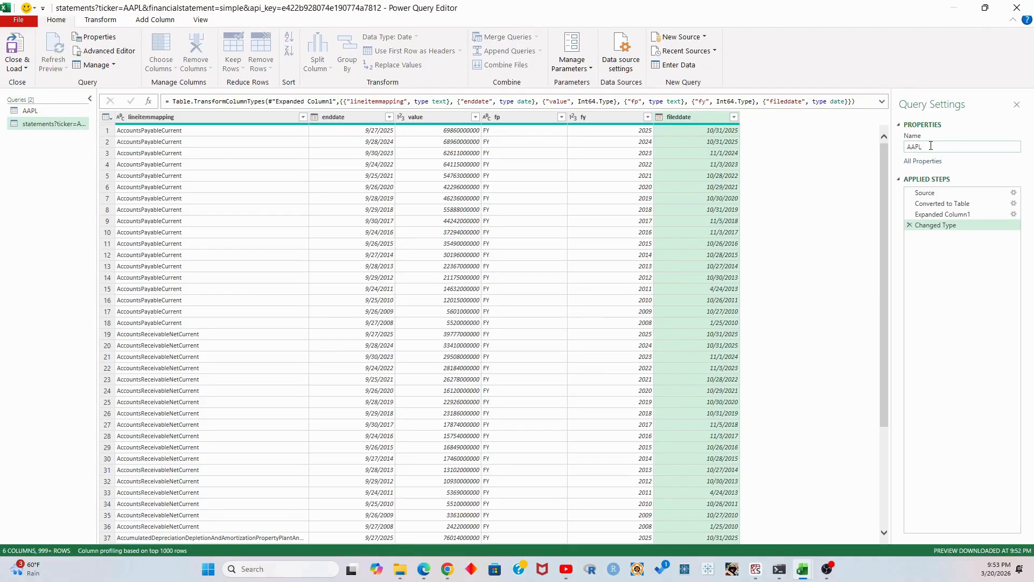
key(Return)
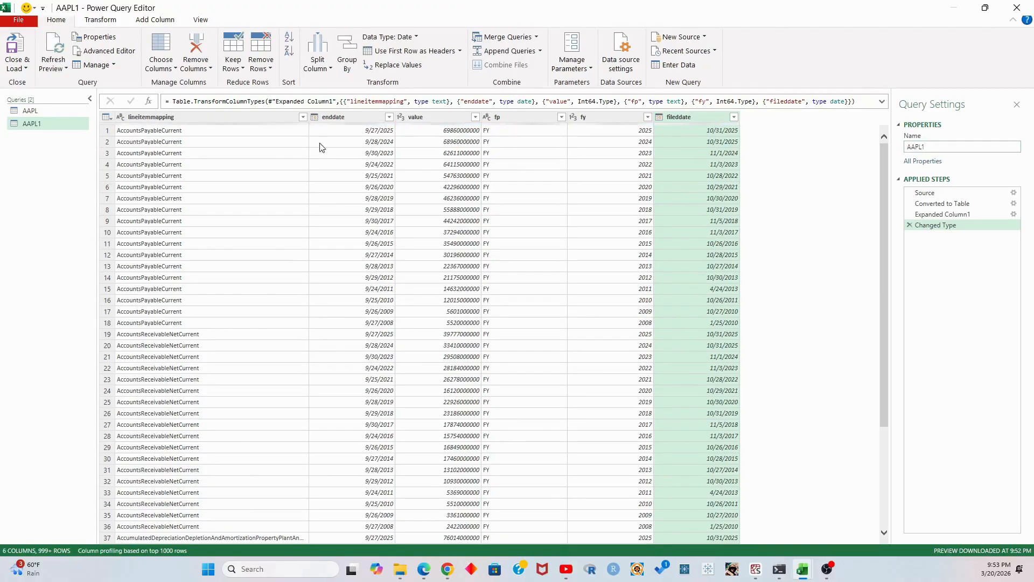
- Delete the older AAPL query
click(47, 109)
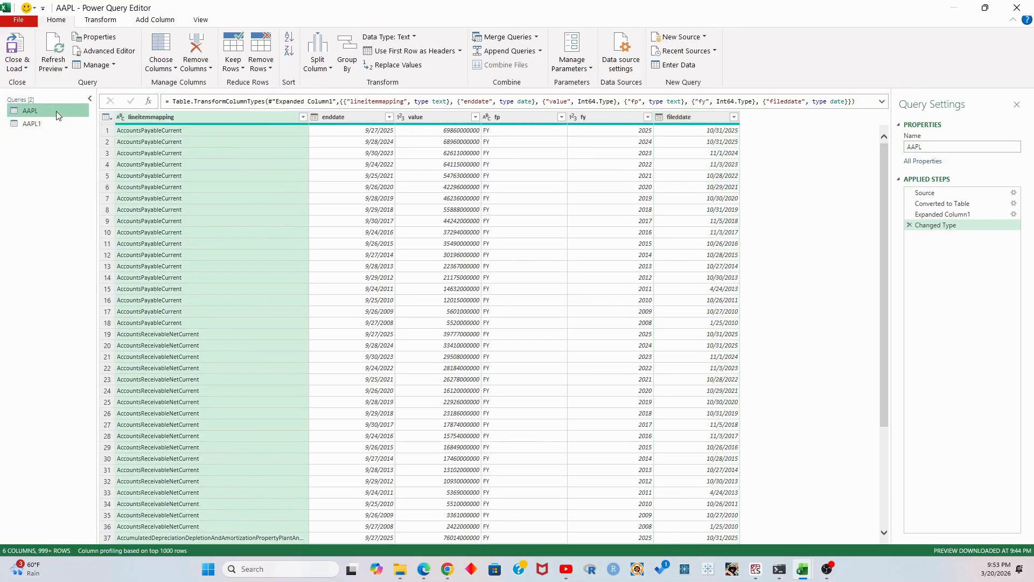
right_click(56, 110)
click(104, 155)
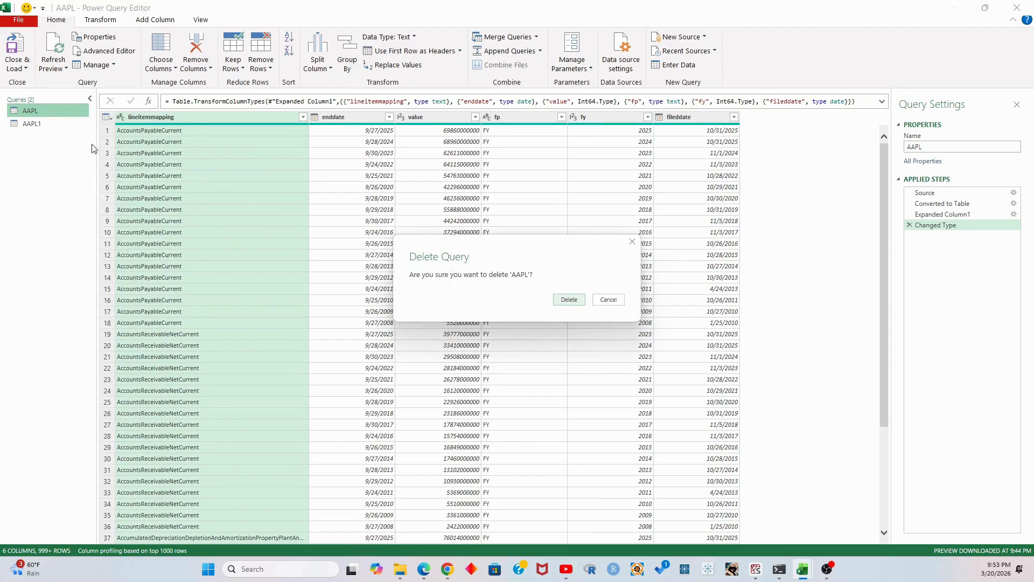
click(569, 300)
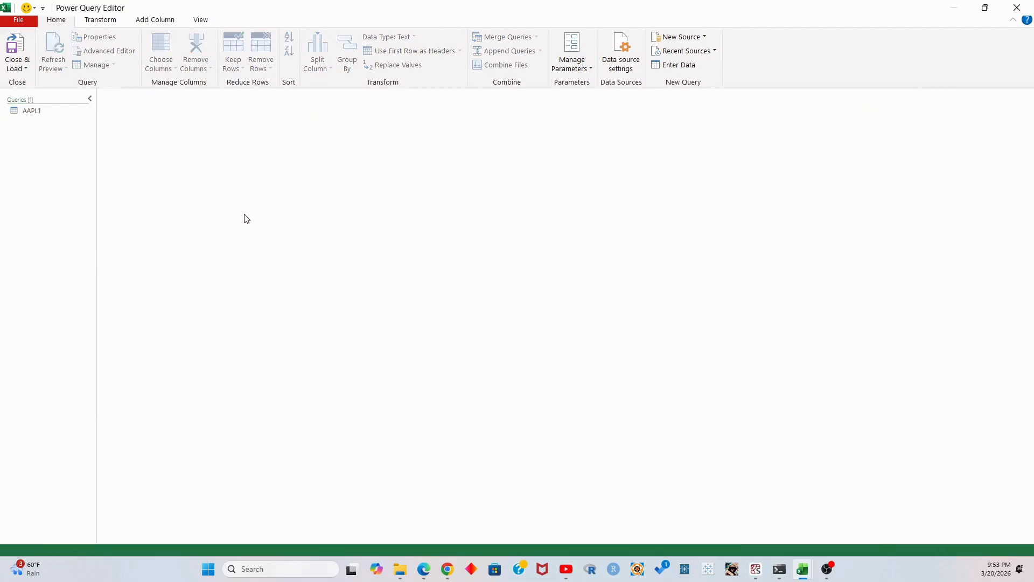
- Rename the remaining AAPL1 query as AAPL
click(37, 109)
click(945, 148)
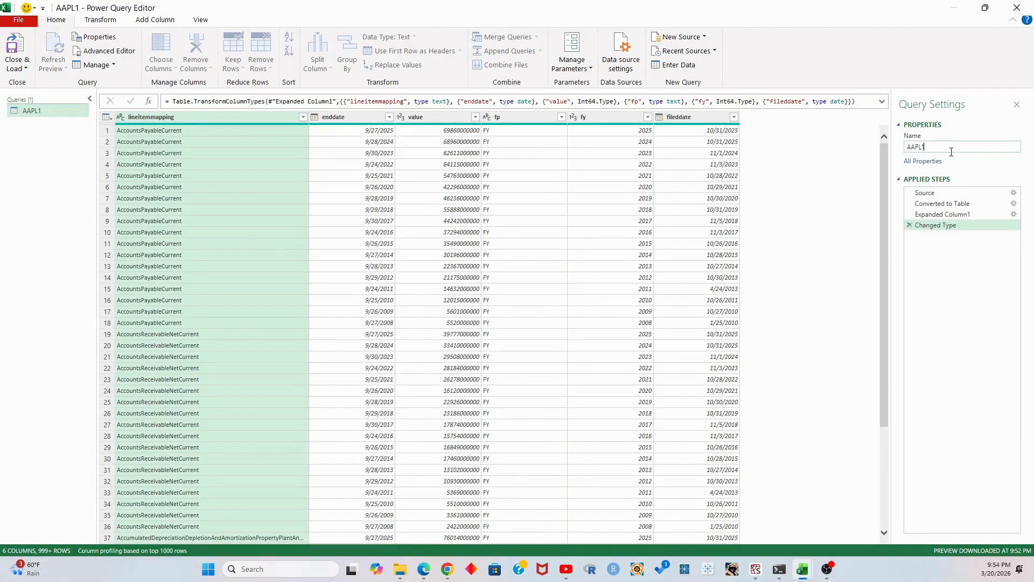
key(Return)
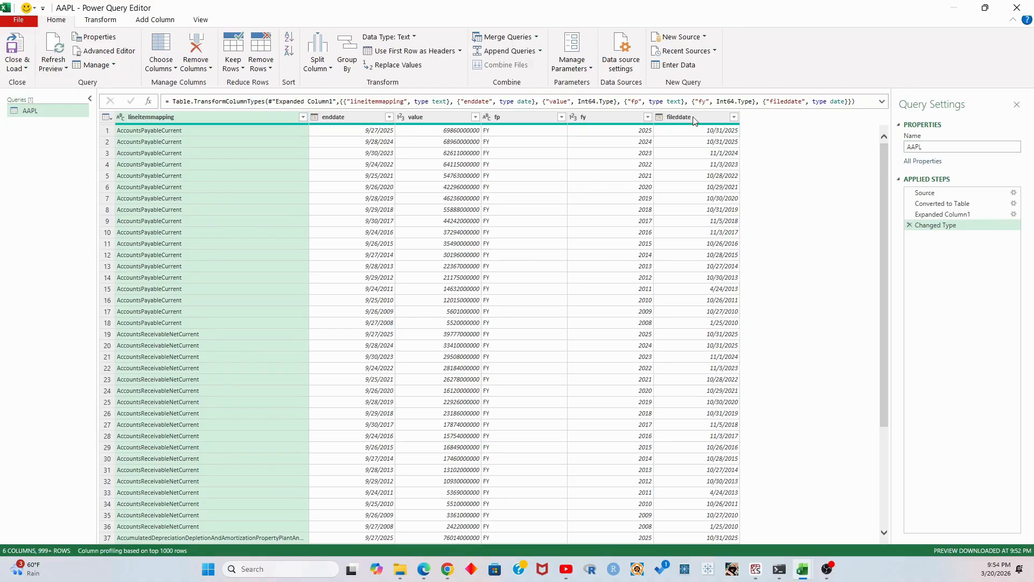
- Load the AAPL query into the workbook and check the loaded table from its header to its last row
click(23, 66)
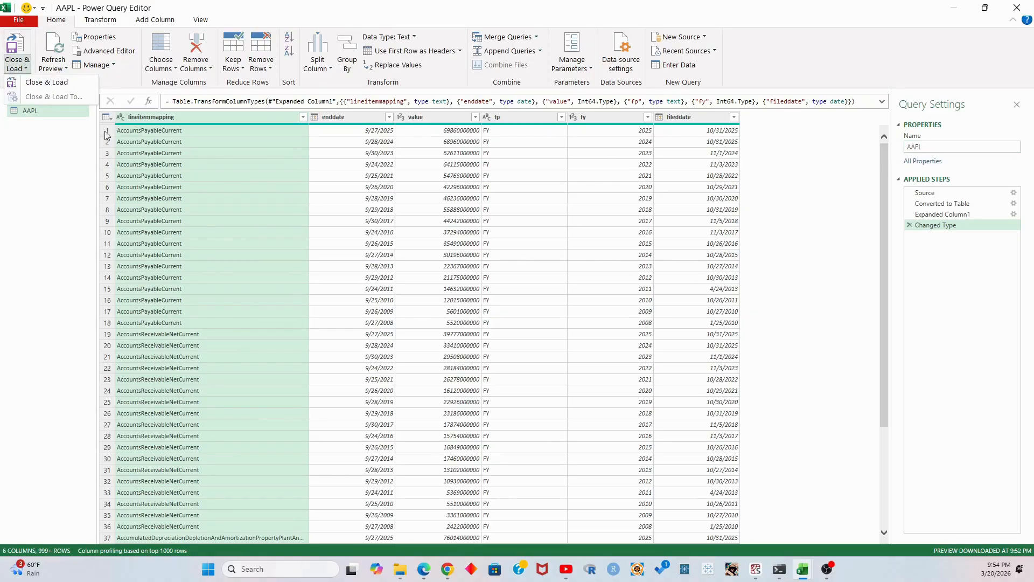
click(48, 82)
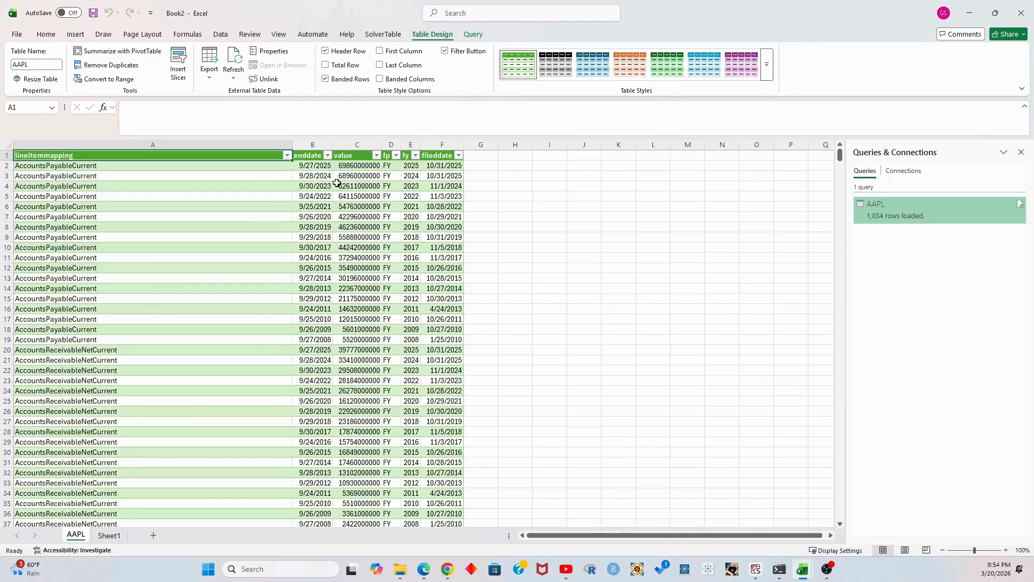
key(Down)
key(ctrl+Down)
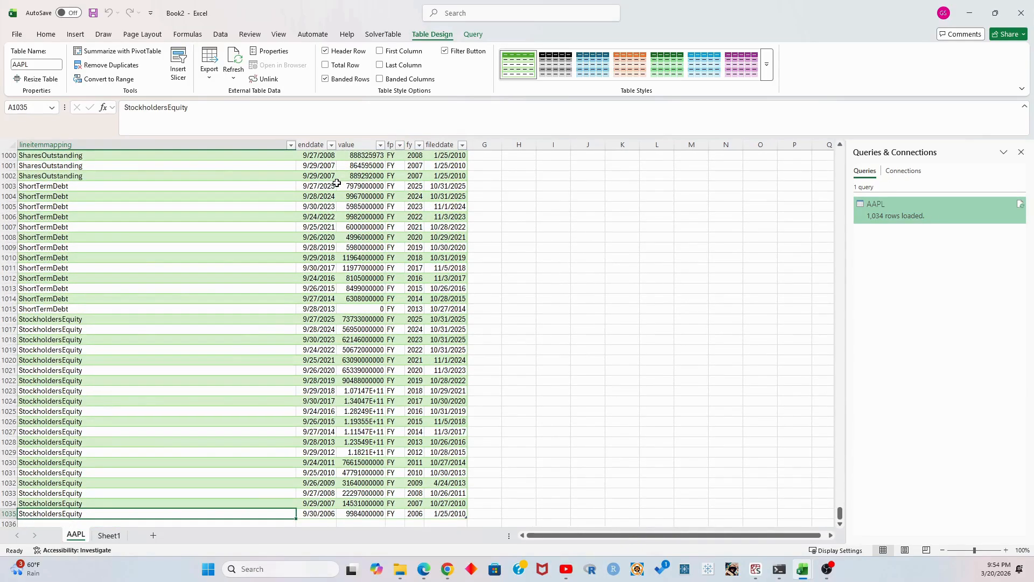
key(ctrl+Up)
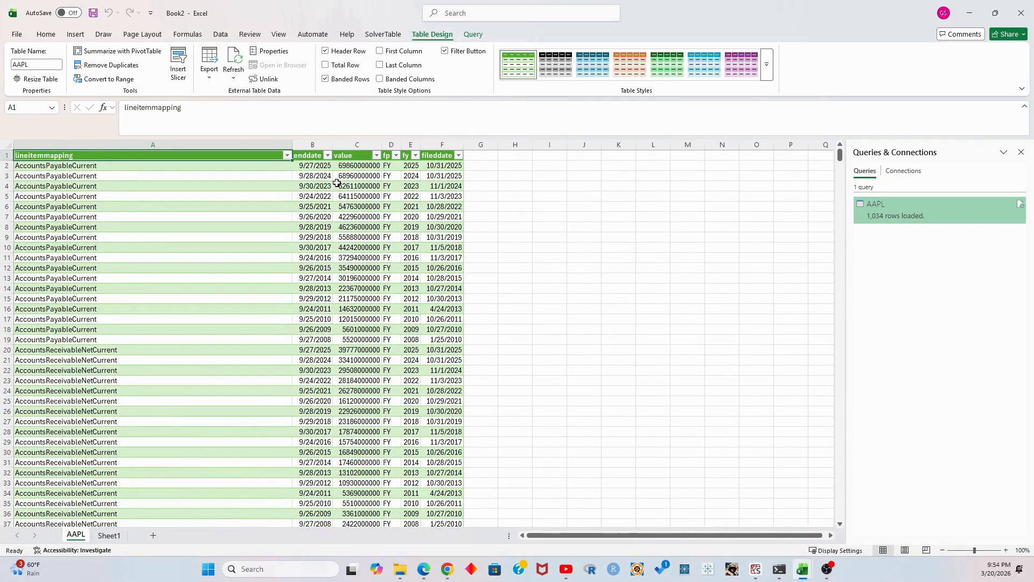
key(ctrl+Down)
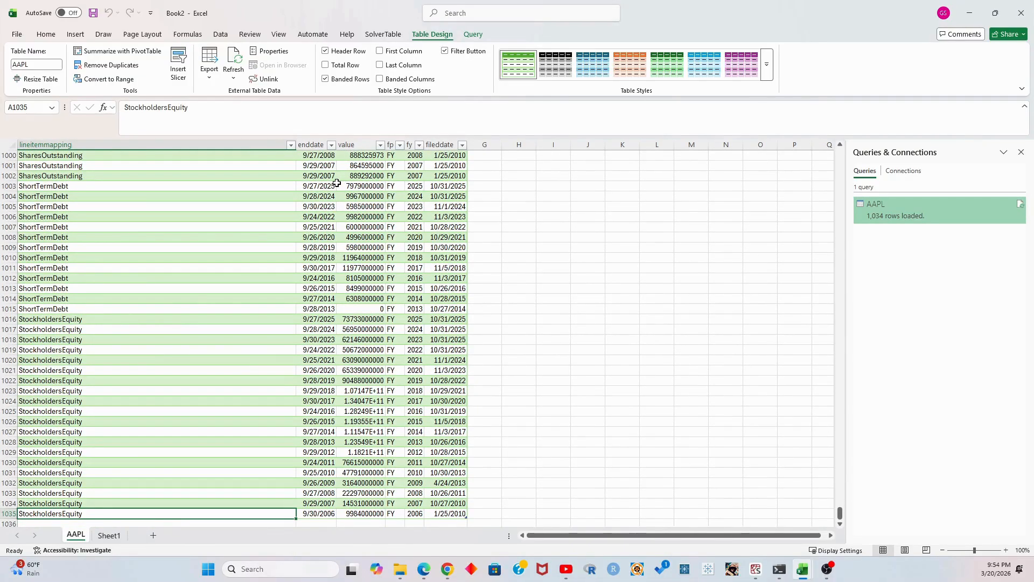
key(ctrl+Up)
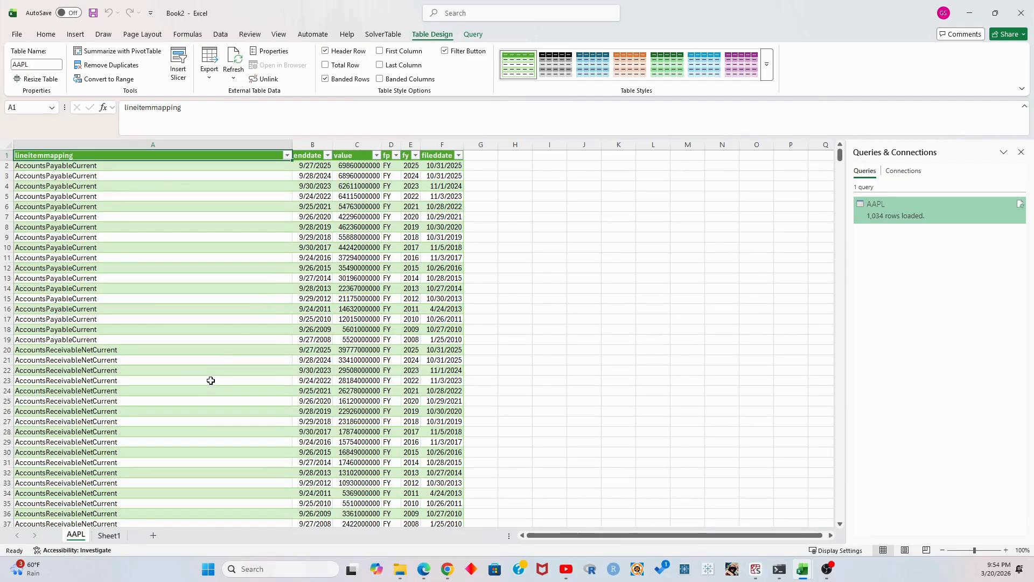
- Create a PivotTable from the whole AAPL table, placed on the existing Sheet1 worksheet at cell A10
key(ctrl+shift+Right)
key(ctrl+shift+Down)
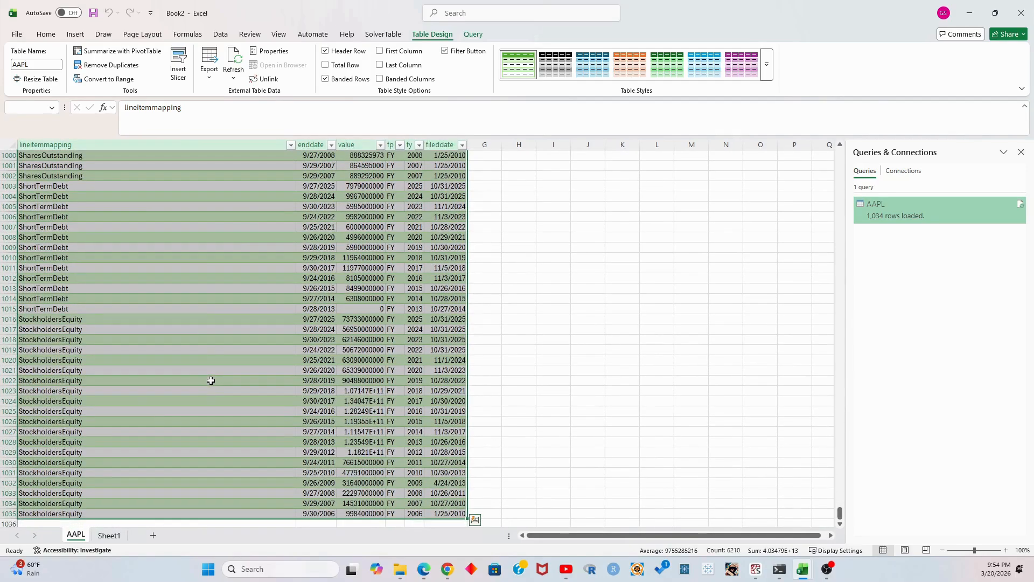
click(46, 34)
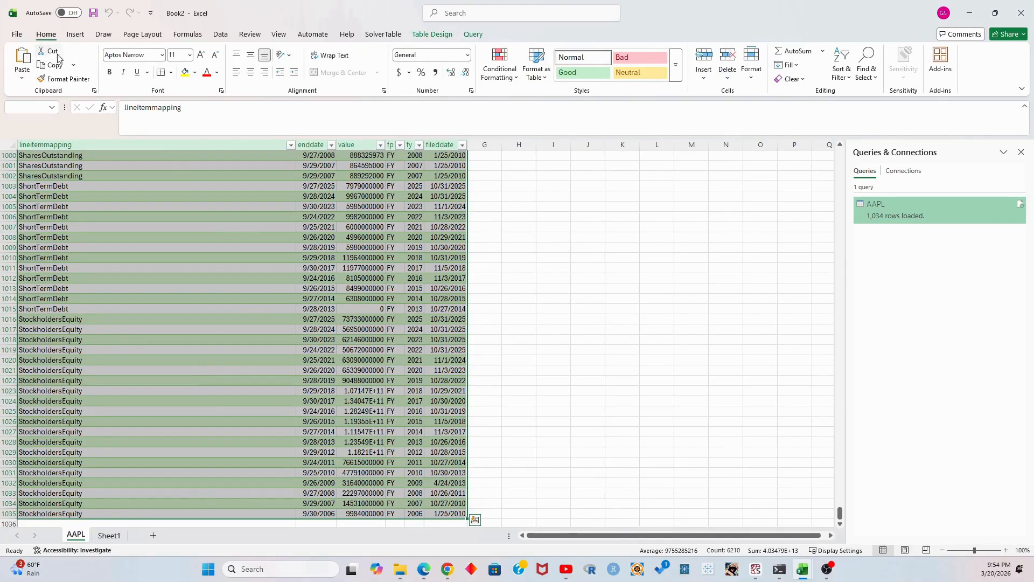
click(75, 34)
click(19, 77)
click(54, 94)
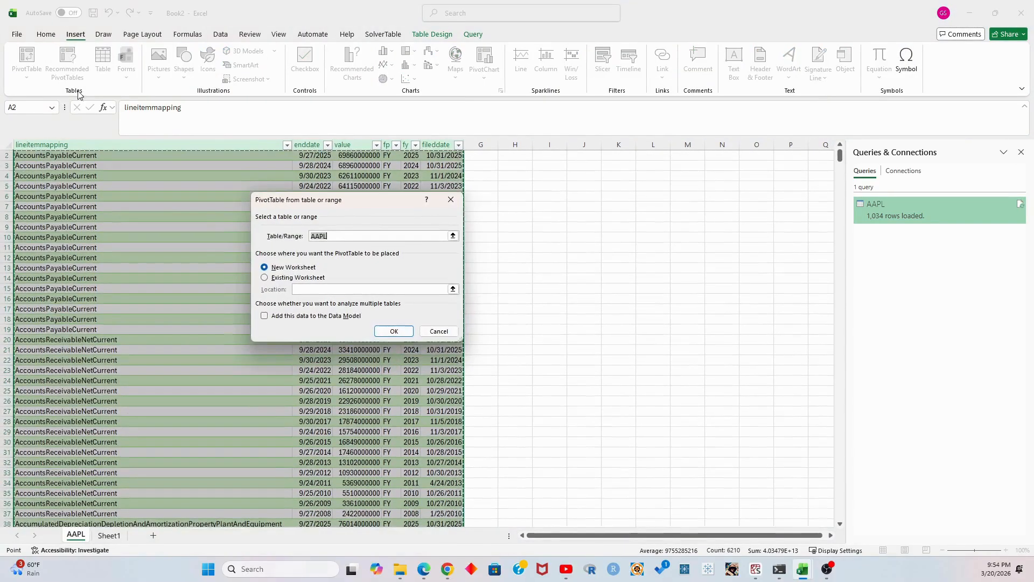
click(306, 290)
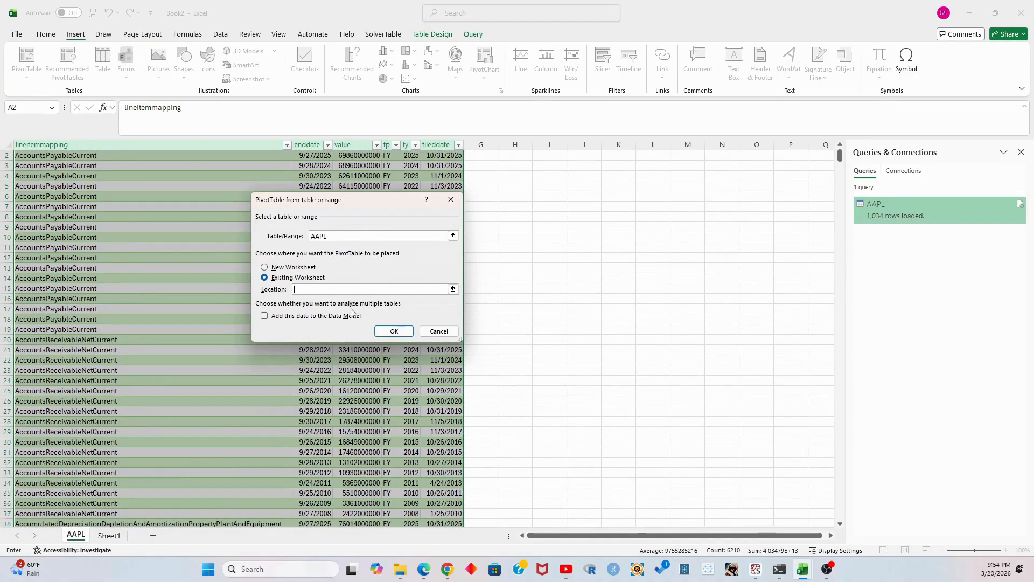
click(110, 535)
click(63, 254)
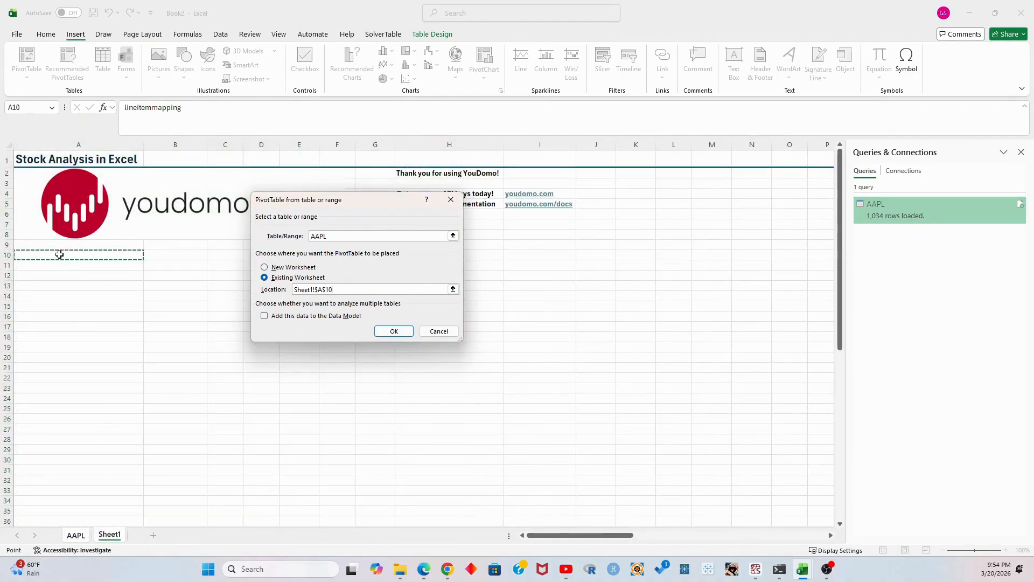
click(391, 330)
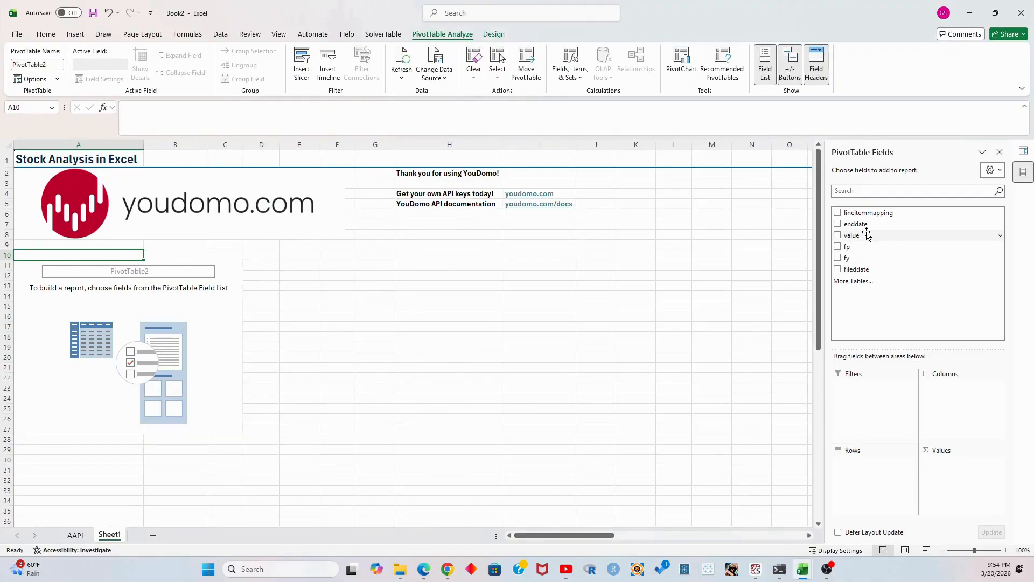
- Lay out the PivotTable with lineitemmapping as rows, enddate as columns and the sum of value as values
drag(868, 213, 858, 474)
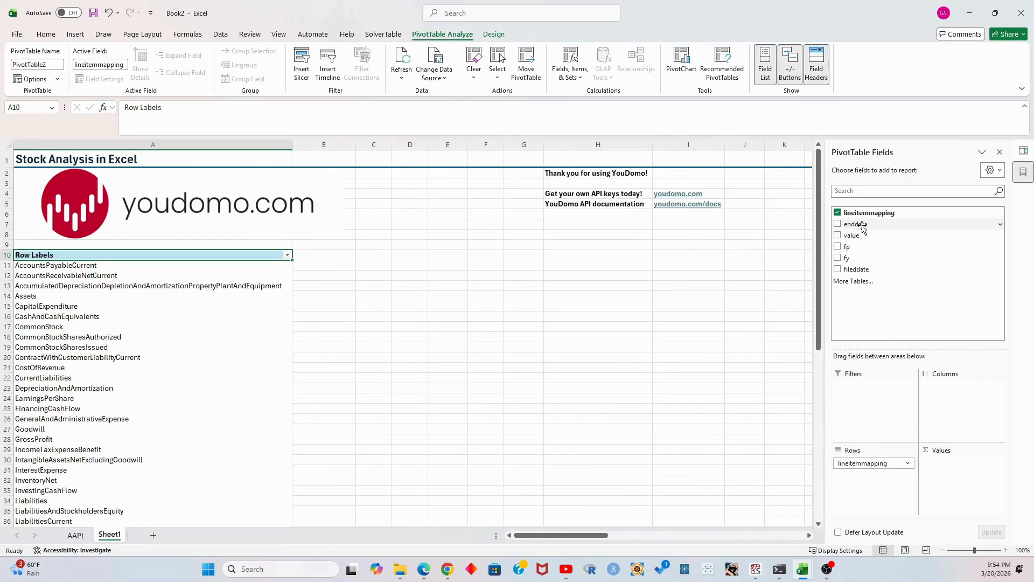
drag(864, 225, 950, 412)
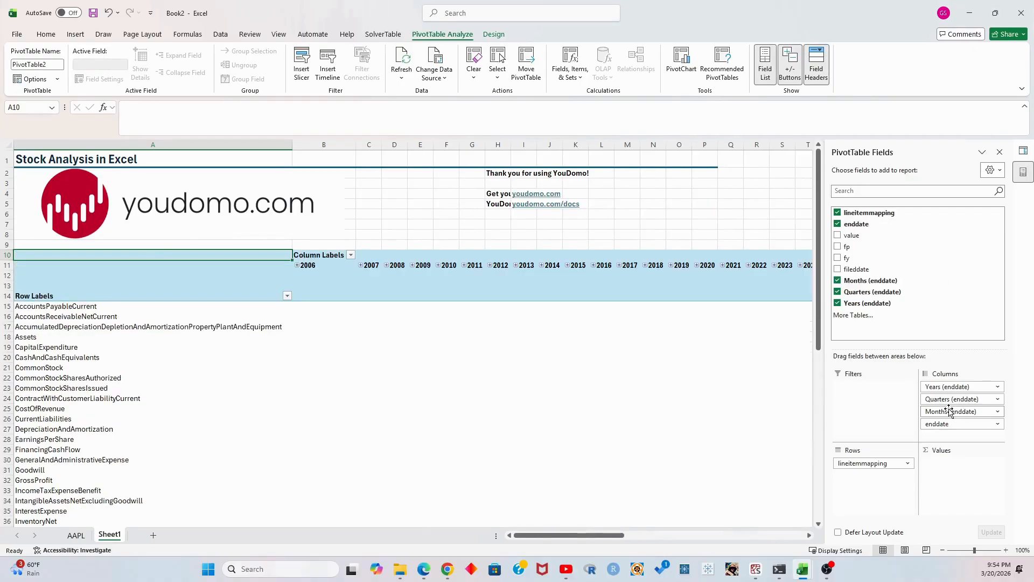
drag(856, 235, 952, 480)
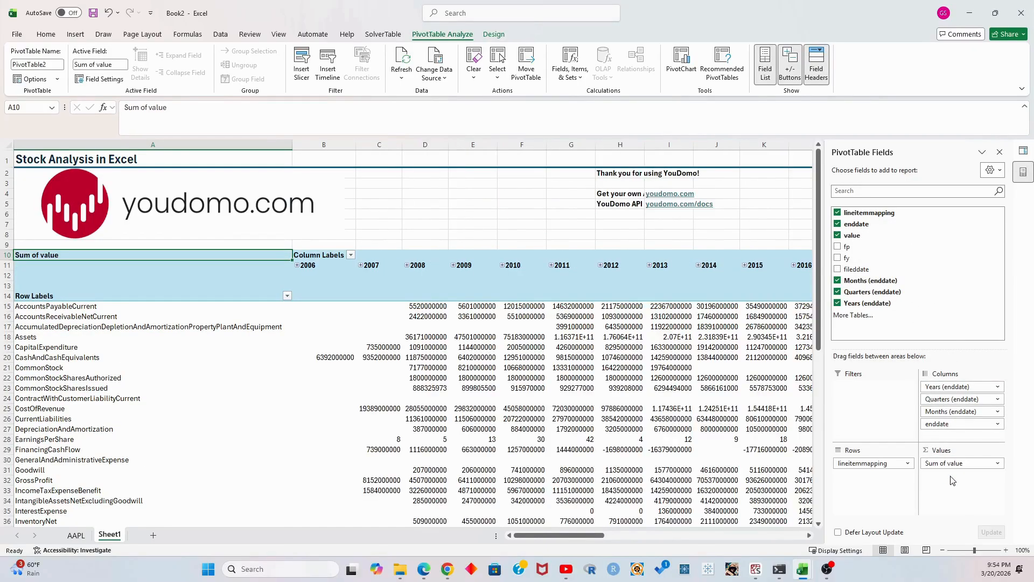
- Remove the Quarters, Months and Years groupings of enddate from the PivotTable columns and close the field list
click(998, 399)
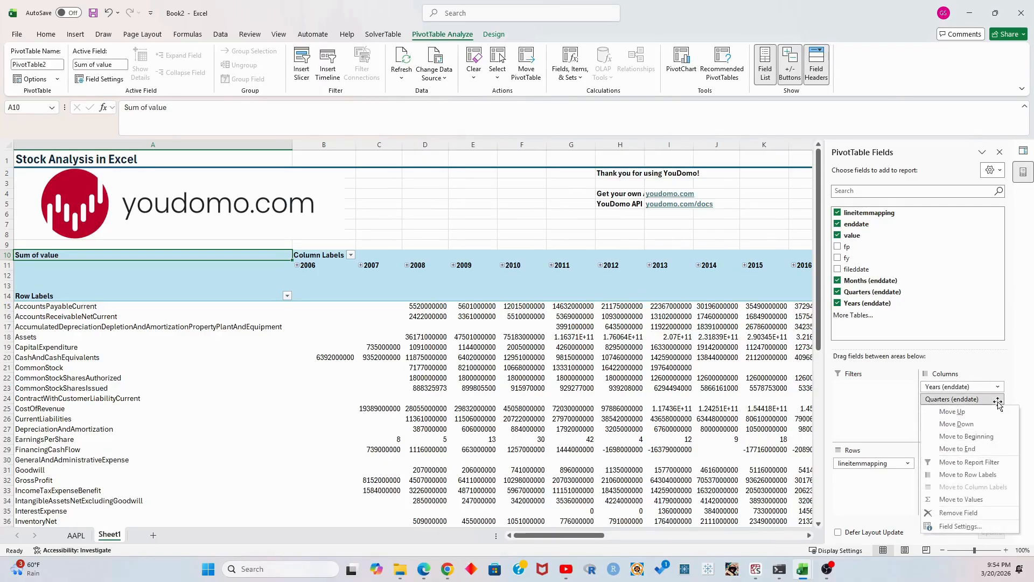
click(964, 513)
click(997, 399)
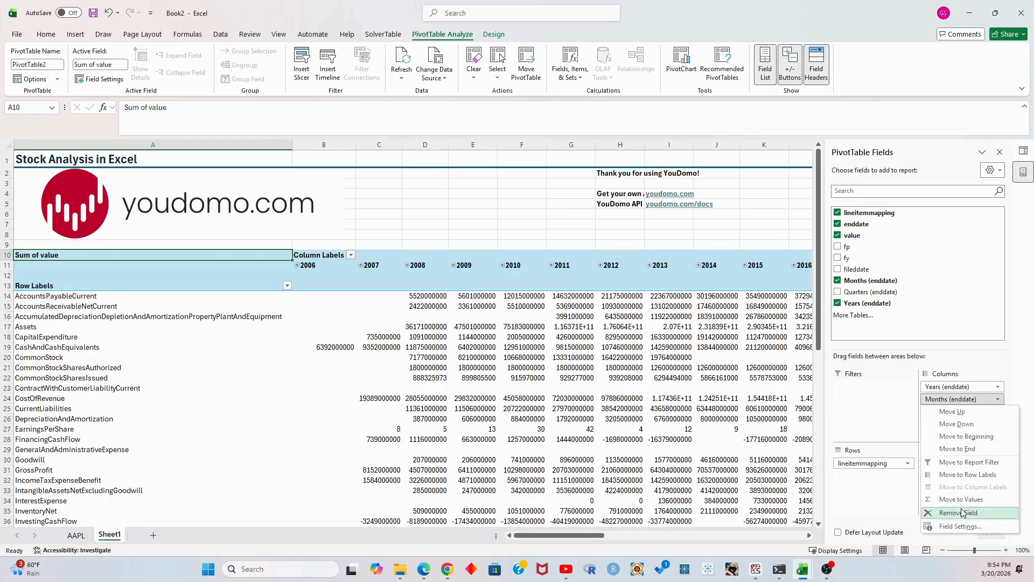
click(964, 513)
click(997, 386)
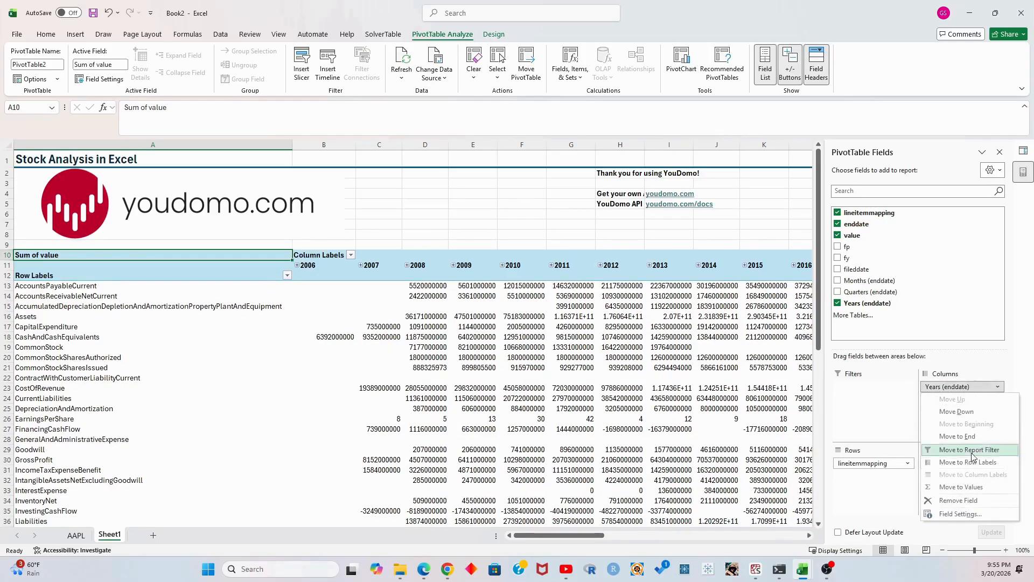
click(963, 501)
click(1000, 152)
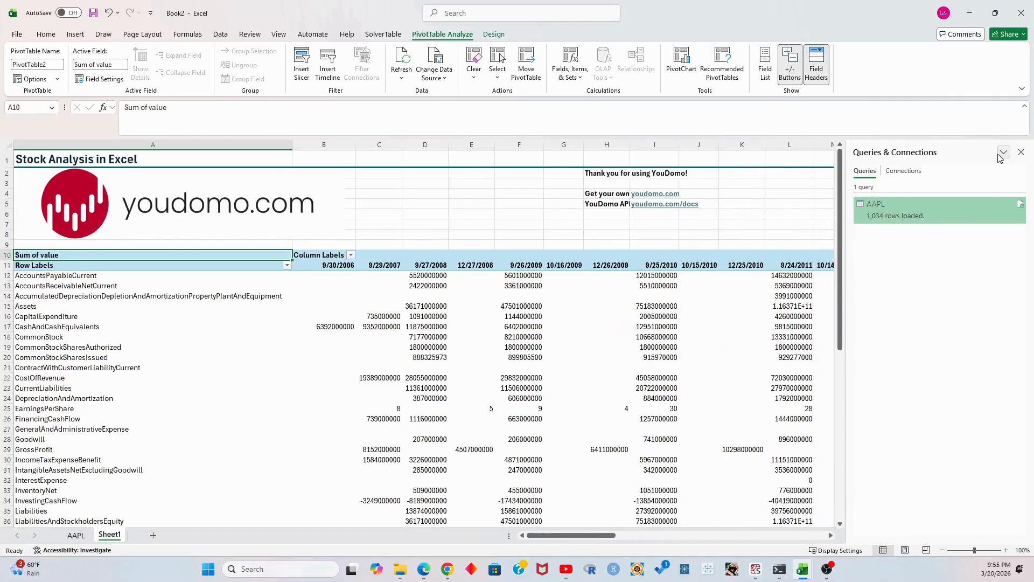
- Format all PivotTable values from B12 through the grand total in AZ61 with the Accounting dollar format
click(341, 273)
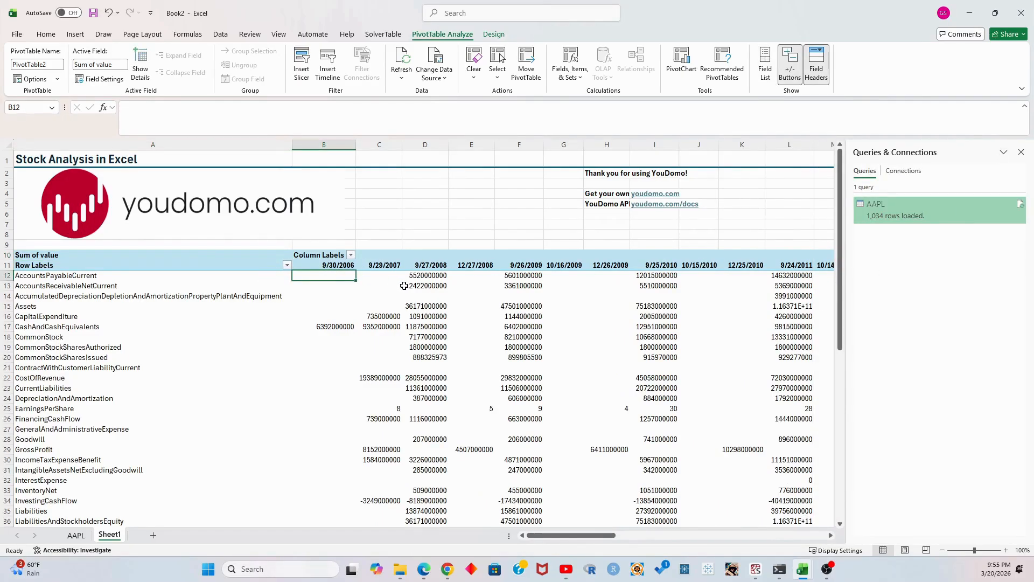
key(shift+Right)
key(shift+Right)
key(shift+Right)
key(shift+Right)
key(shift+Right)
key(shift+Right)
key(shift+Right)
key(shift+Right)
key(shift+Right)
key(shift+Right)
key(shift+Right)
key(shift+Right)
key(shift+Right)
key(shift+Right)
key(shift+Right)
key(shift+Right)
key(shift+Right)
key(shift+Right)
key(shift+Right)
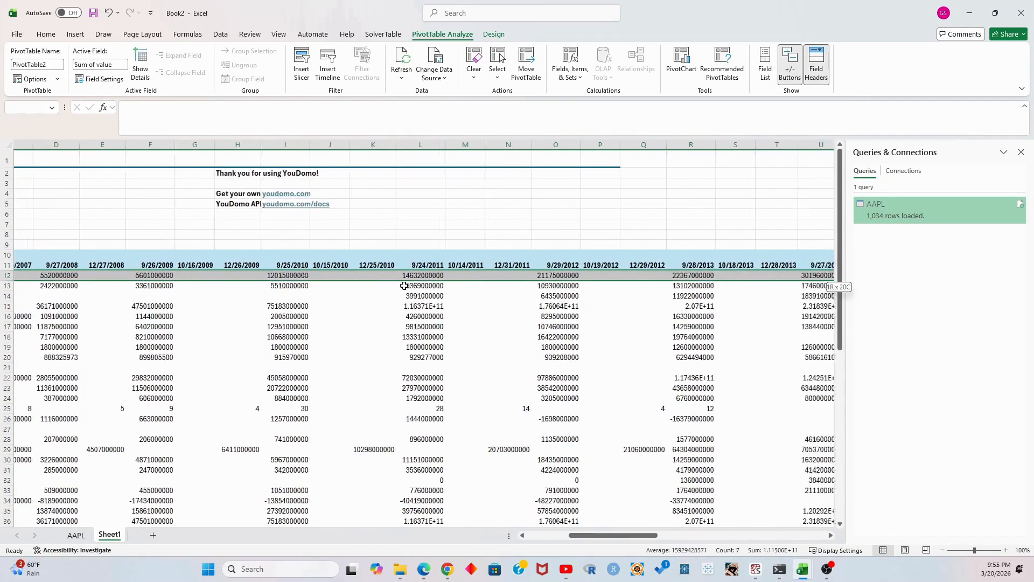
key(shift+Right)
key(shift+Right)
key(shift+Right)
key(shift+Right)
key(shift+Right)
key(shift+Right)
key(shift+Right)
key(shift+Right)
key(shift+Right)
key(shift+Right)
key(shift+Right)
key(shift+Right)
key(shift+Right)
key(shift+Right)
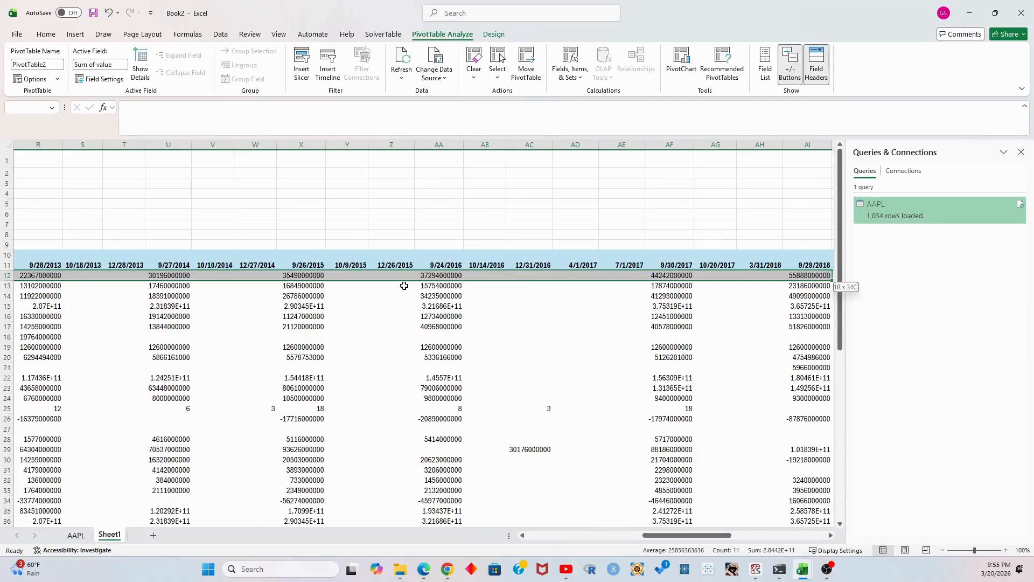
key(shift+Right)
key(shift+Right)
key(shift+Right)
key(shift+Right)
key(shift+Right)
key(shift+Right)
key(shift+Right)
key(shift+Right)
key(shift+Right)
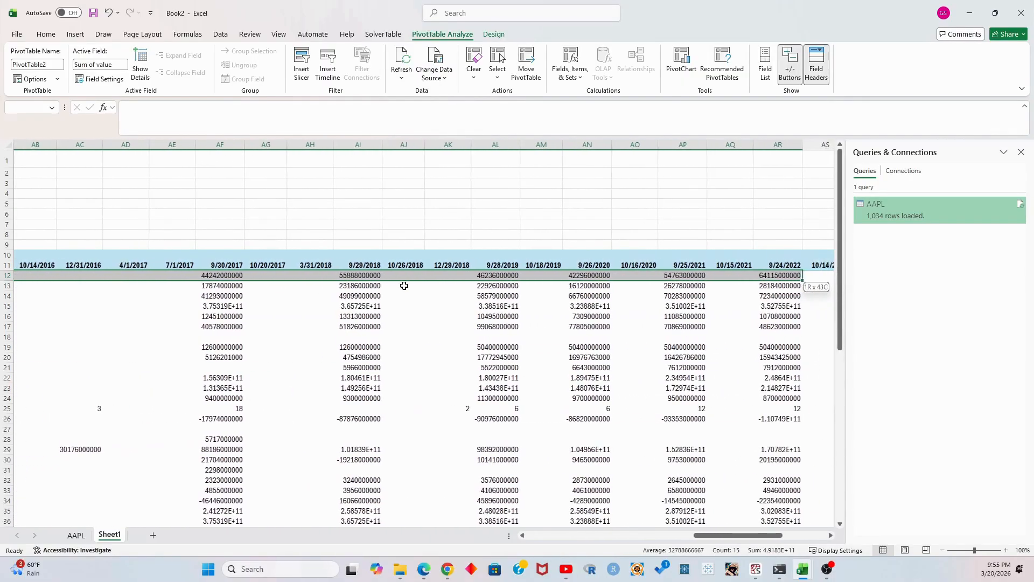
key(shift+Right)
key(shift+Right)
key(shift+Right)
key(shift+Right)
key(shift+Right)
key(shift+Right)
key(shift+Right)
key(shift+Right)
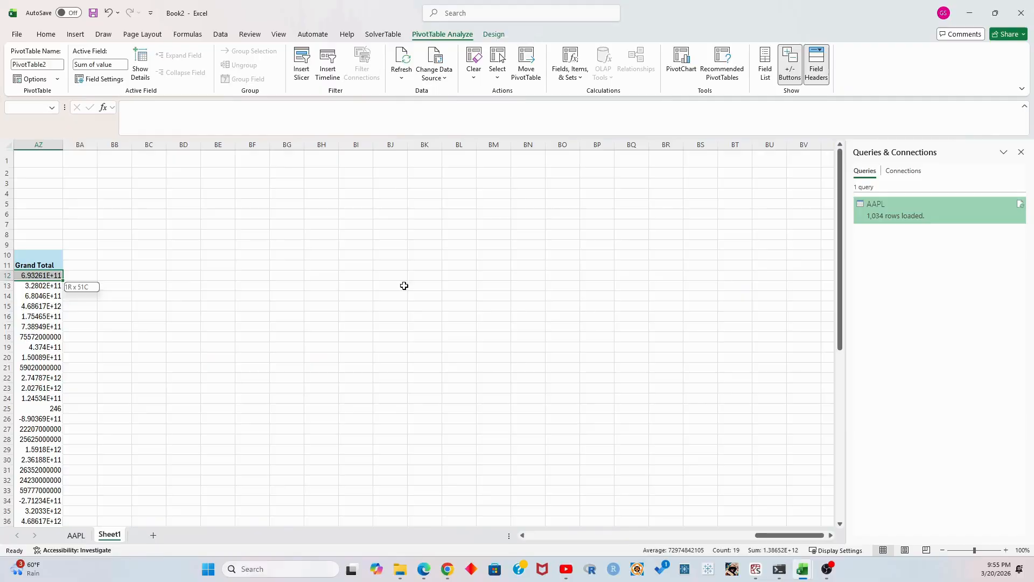
key(shift+Down)
key(shift+Down)
key(shift+Down)
key(shift+Down)
key(shift+Down)
key(shift+Down)
key(shift+Down)
key(shift+Down)
key(shift+Down)
key(shift+Down)
key(shift+Down)
key(shift+Down)
key(shift+Down)
key(shift+Down)
key(shift+Down)
key(shift+Down)
key(shift+Down)
key(shift+Down)
key(shift+Down)
key(shift+Down)
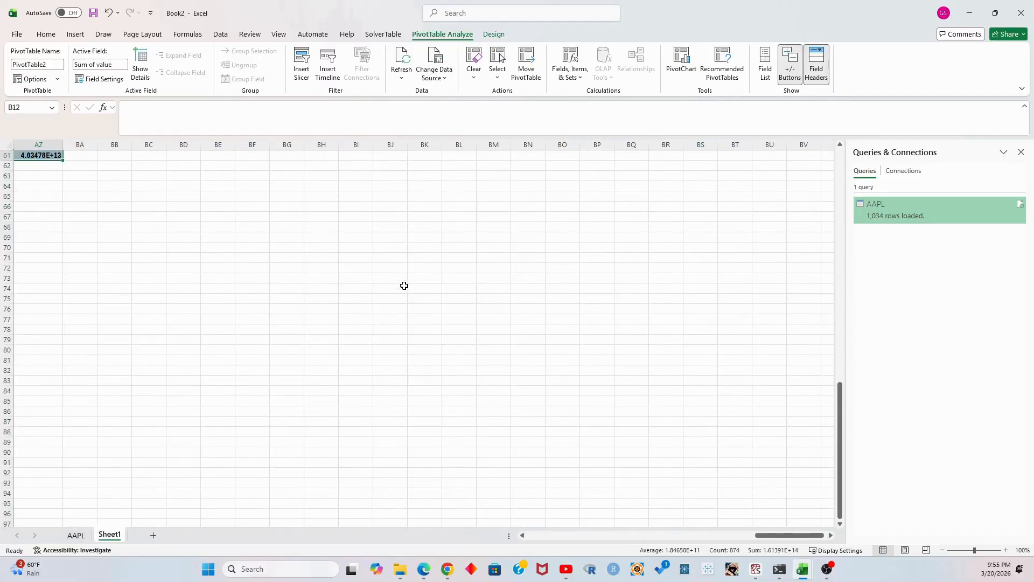
scroll(404, 286, up, 10)
click(46, 34)
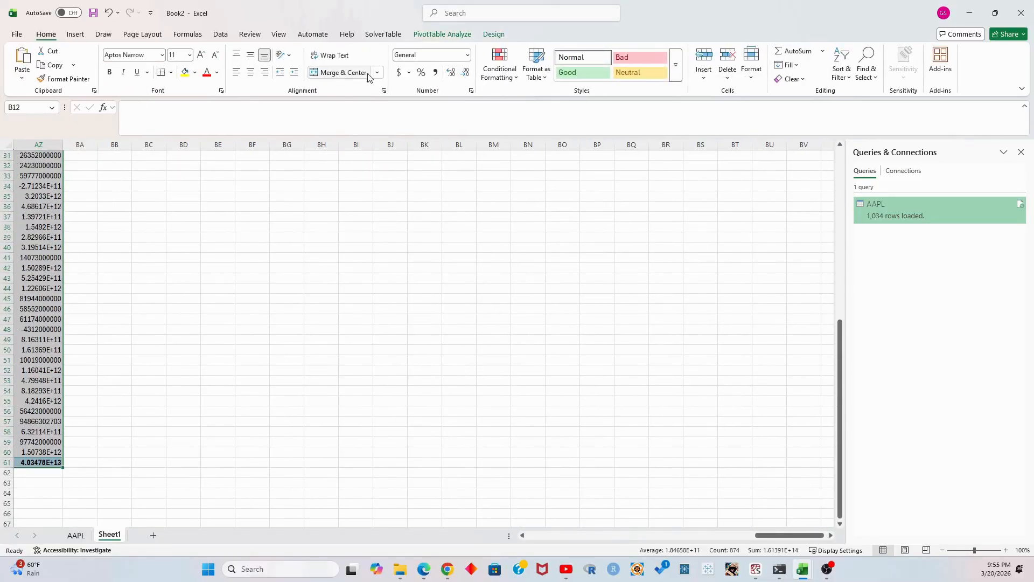
click(399, 71)
click(447, 325)
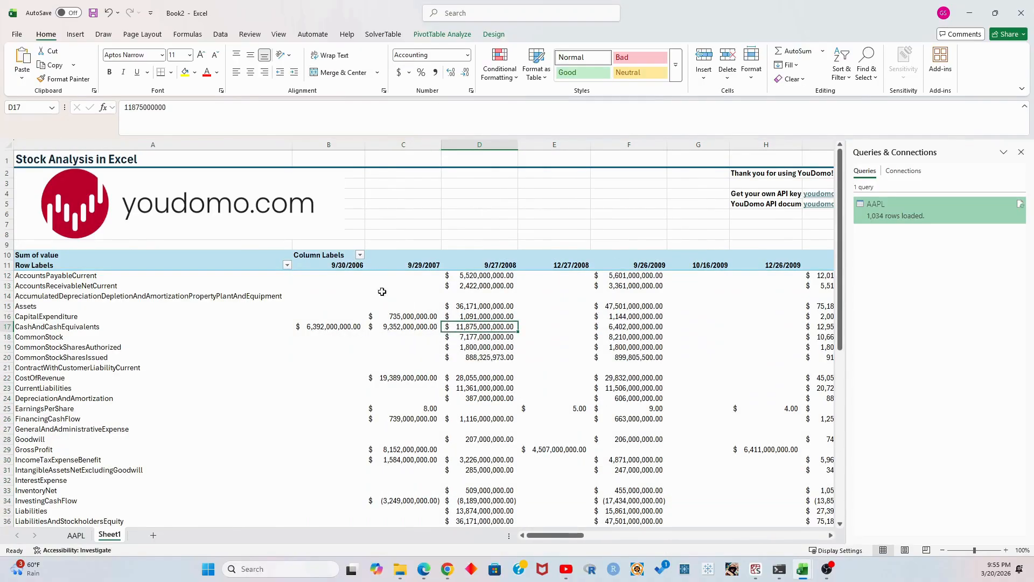
- Remove enddate from the PivotTable columns, add it back grouped by years, quarters and months, and close the field list
click(340, 277)
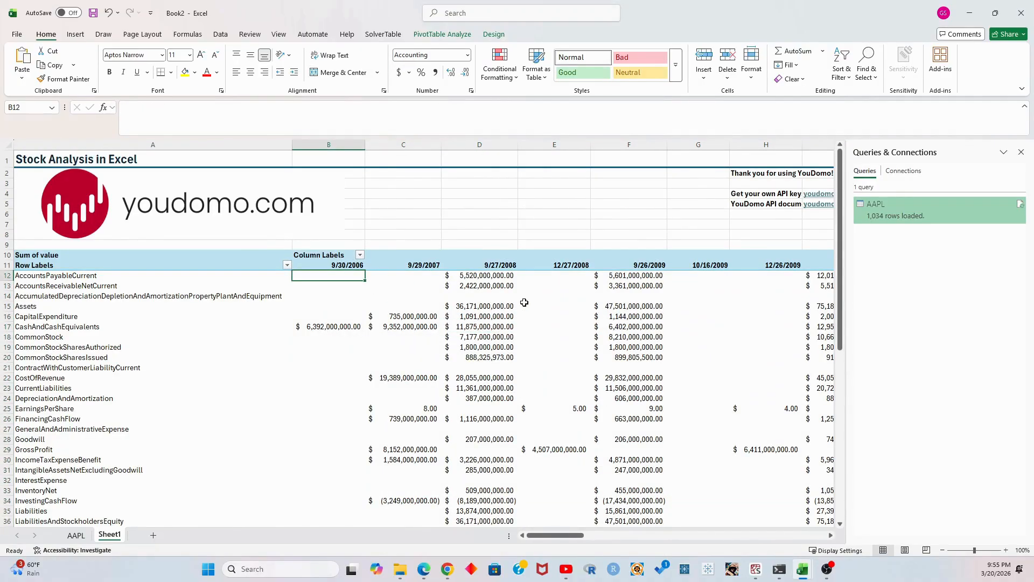
key(Up)
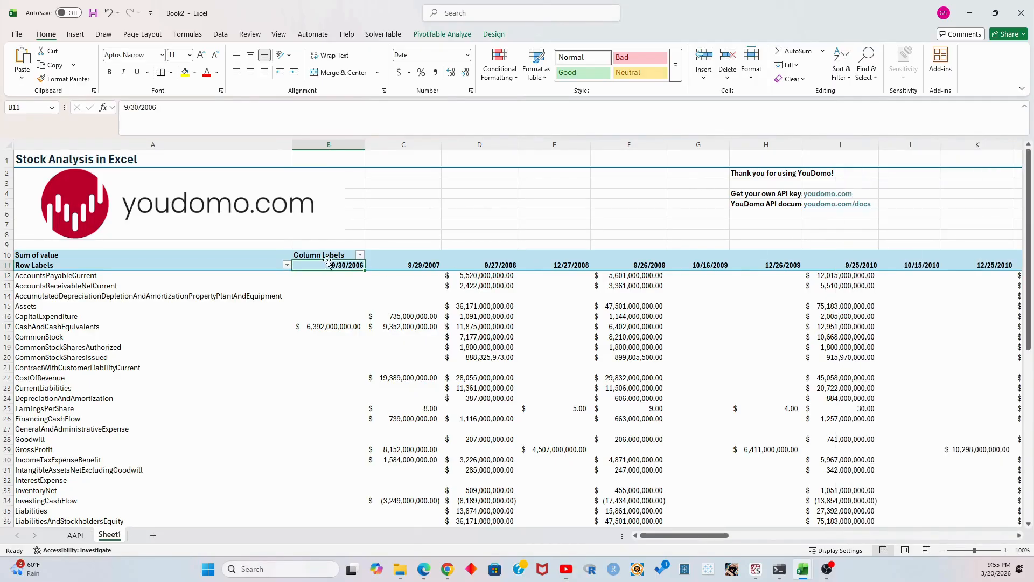
click(385, 263)
click(348, 265)
click(494, 35)
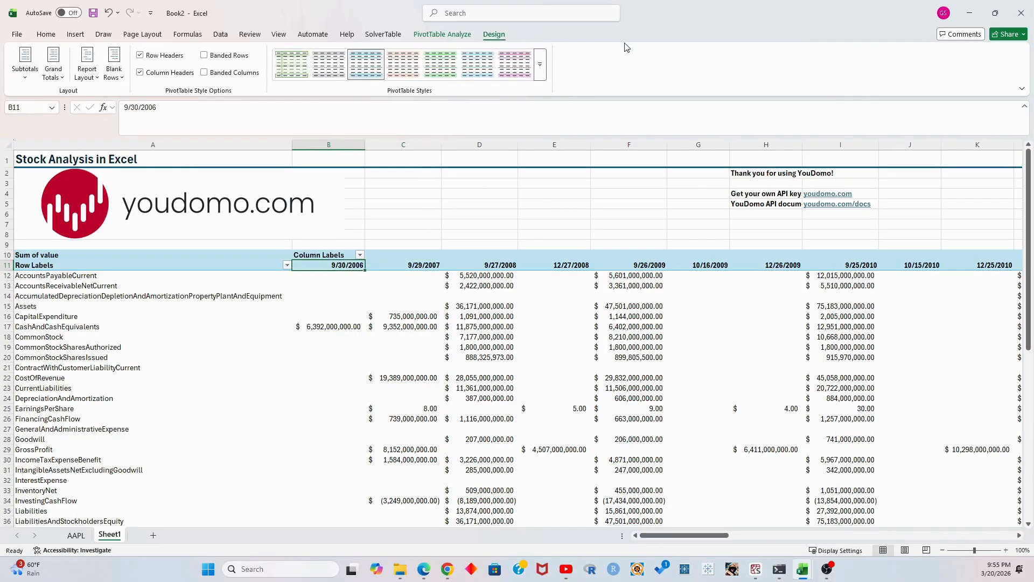
click(463, 34)
click(765, 69)
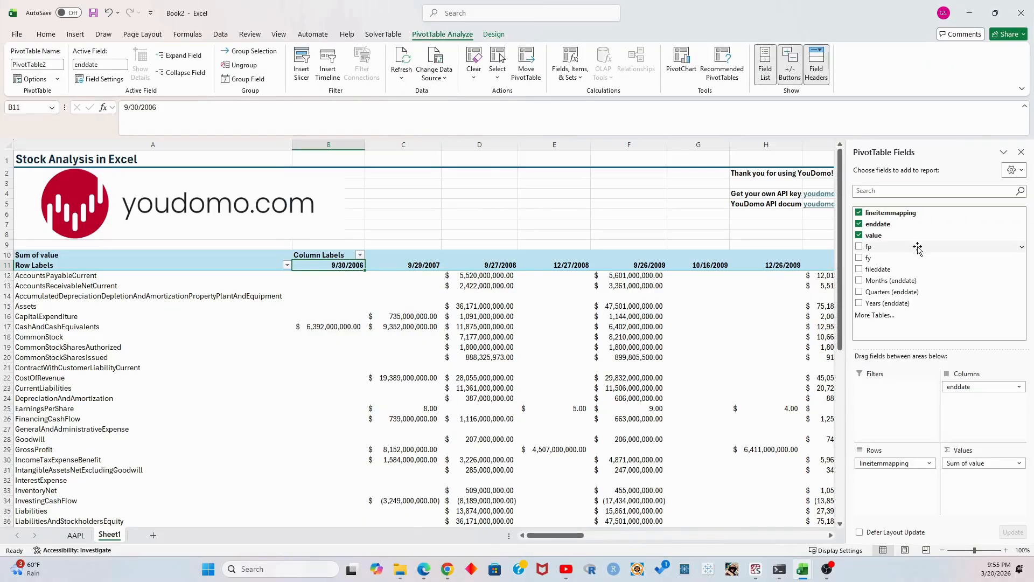
click(1019, 386)
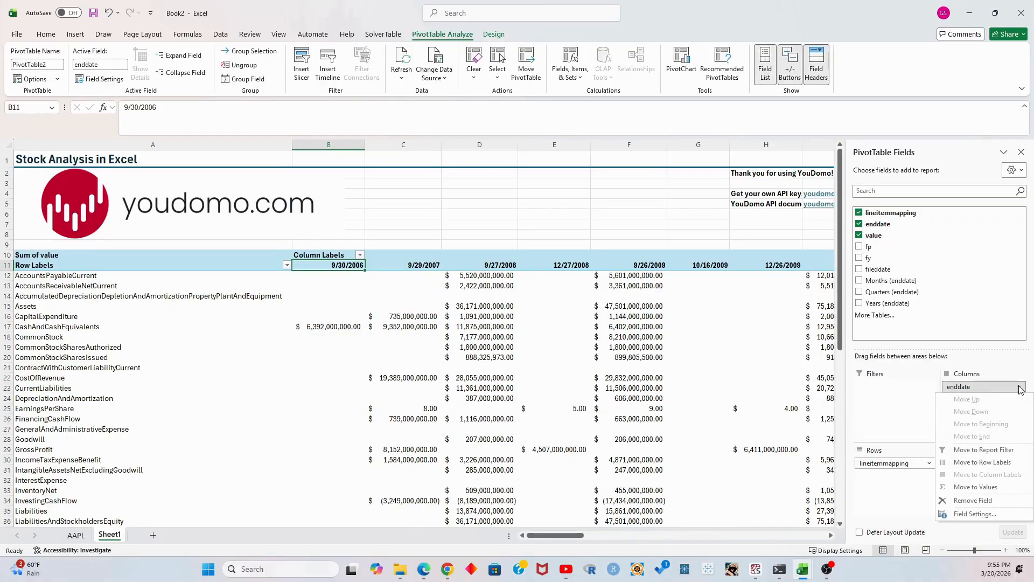
click(979, 501)
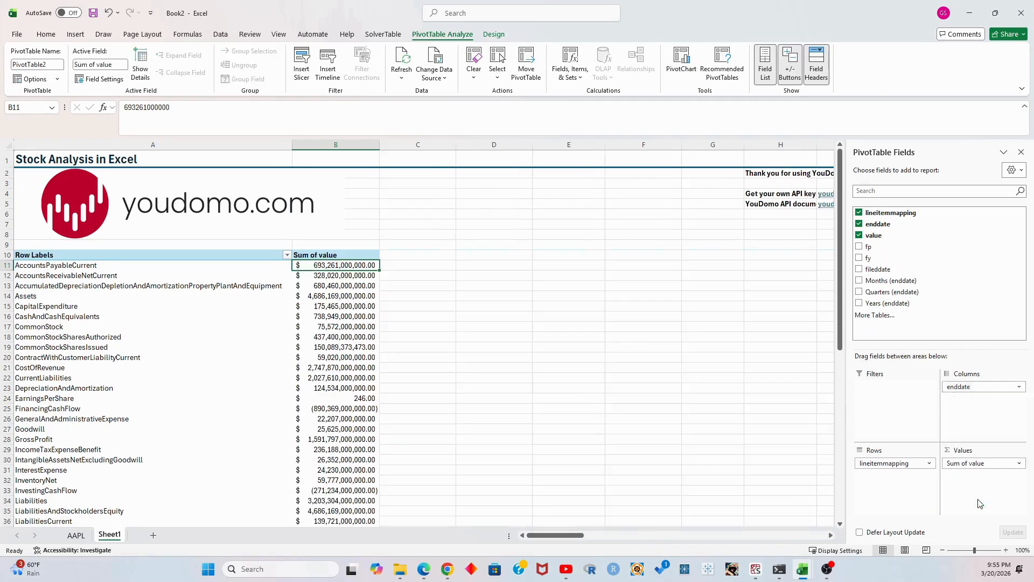
drag(889, 225, 978, 406)
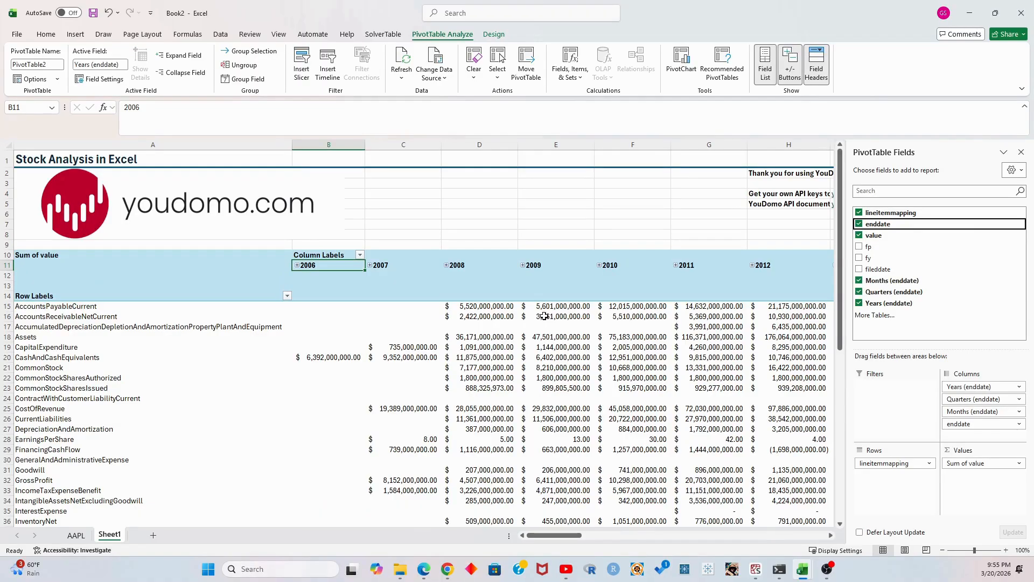
mouse_move(545, 316)
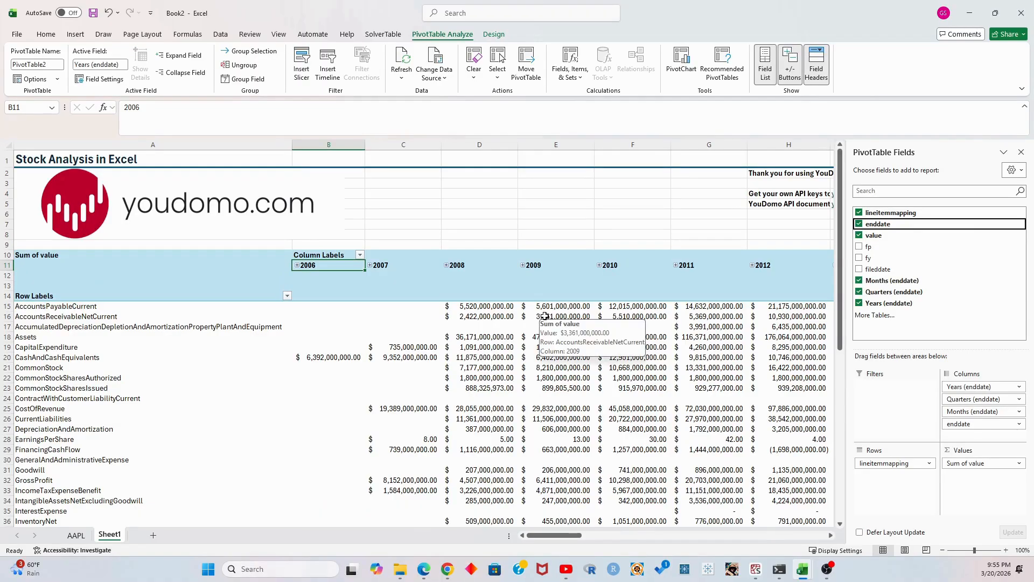
click(1020, 152)
- Review the PivotTable's line items and yearly values from the Row Labels header down to the Grand Total row
scroll(533, 302, down, 1)
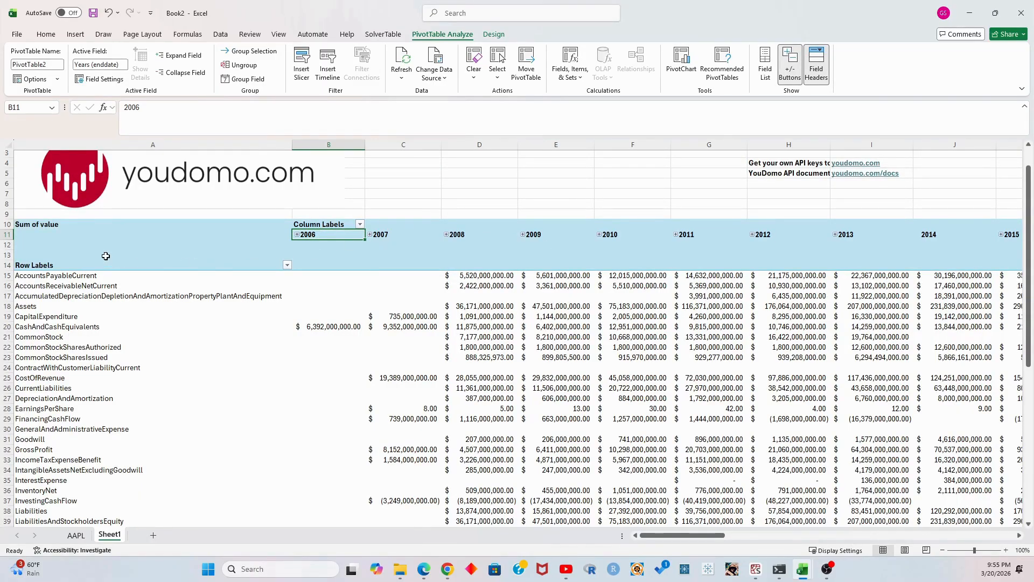
drag(85, 264, 81, 439)
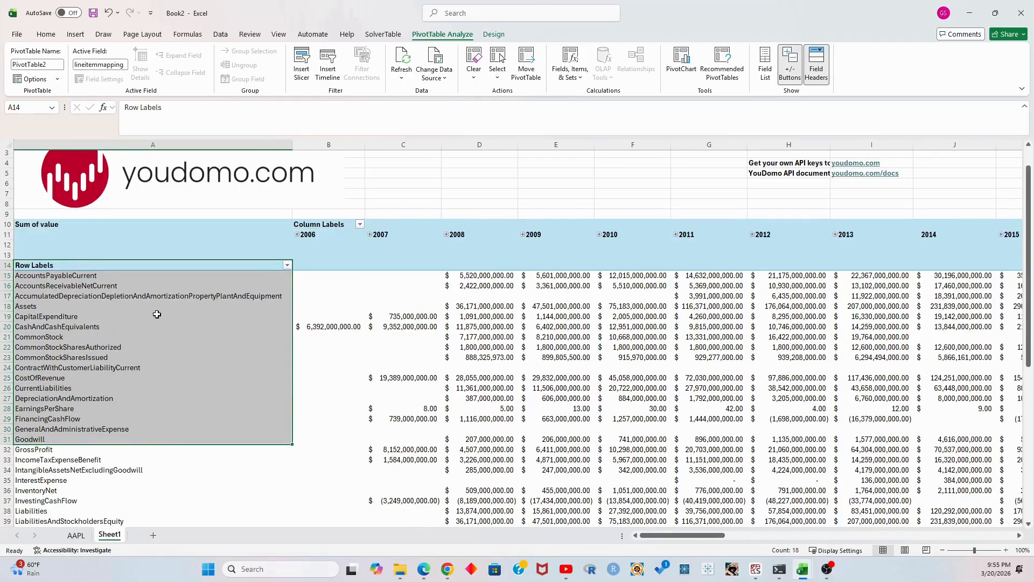
scroll(156, 314, down, 4)
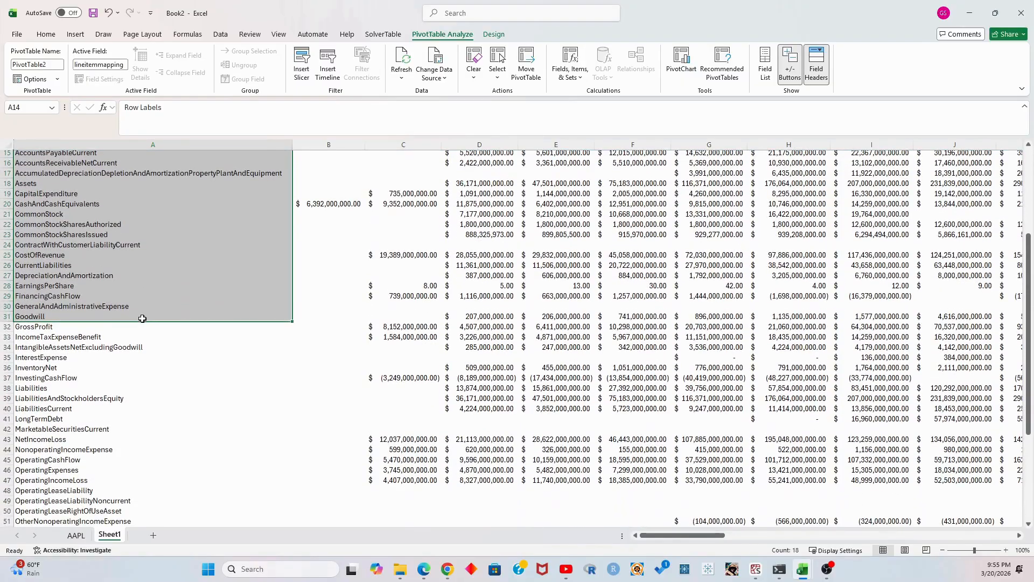
scroll(143, 318, down, 1)
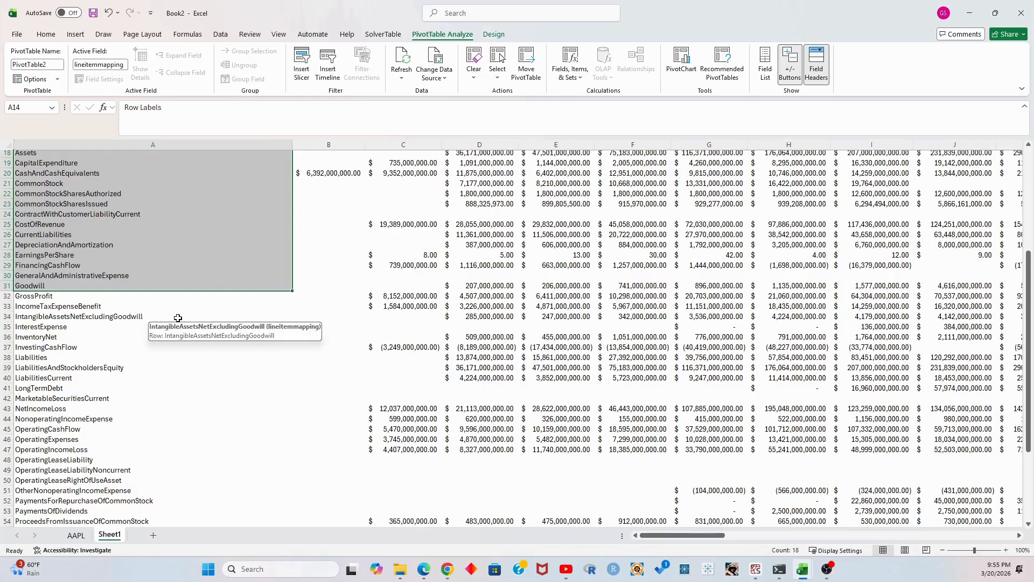
click(109, 299)
scroll(162, 323, down, 2)
click(158, 334)
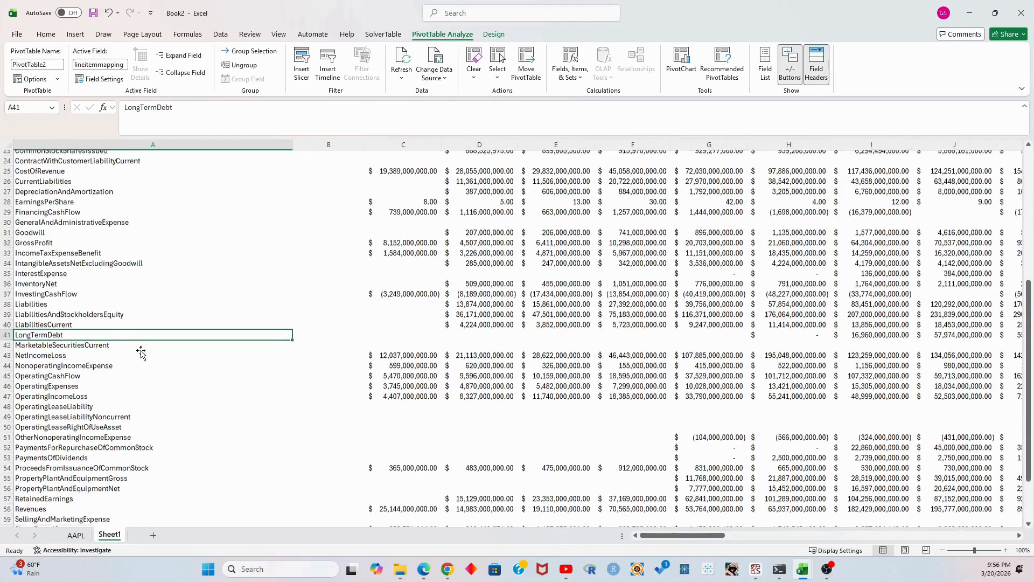
click(141, 355)
scroll(162, 353, down, 3)
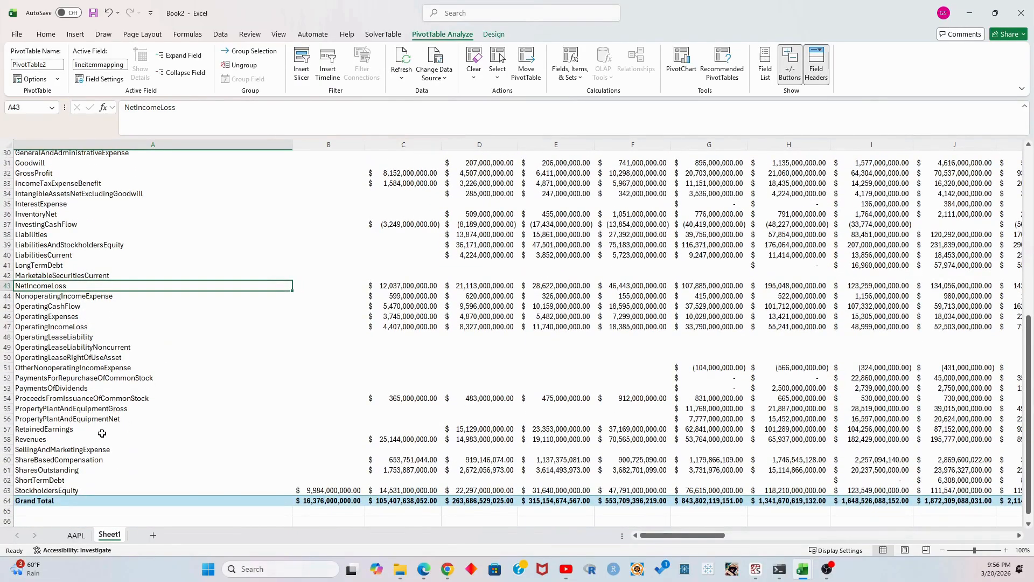
- Try to edit the blank PivotTable header cell A11 above Row Labels
click(101, 438)
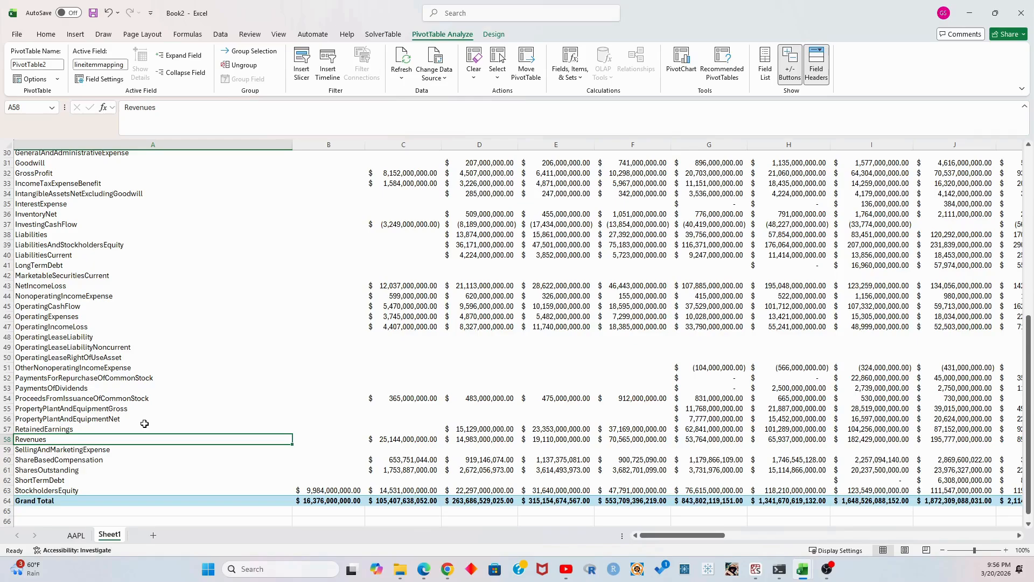
scroll(167, 405, up, 7)
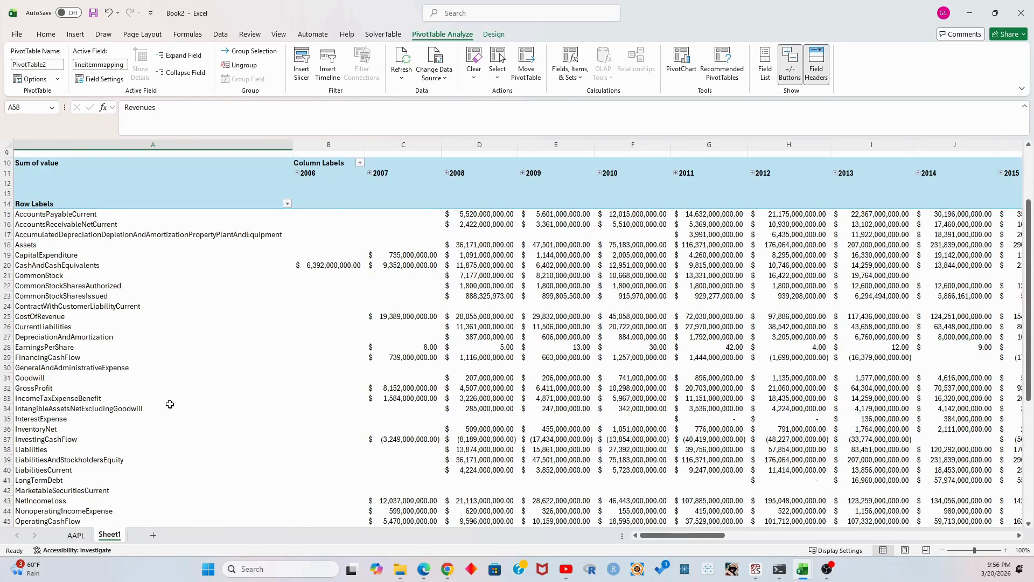
click(160, 175)
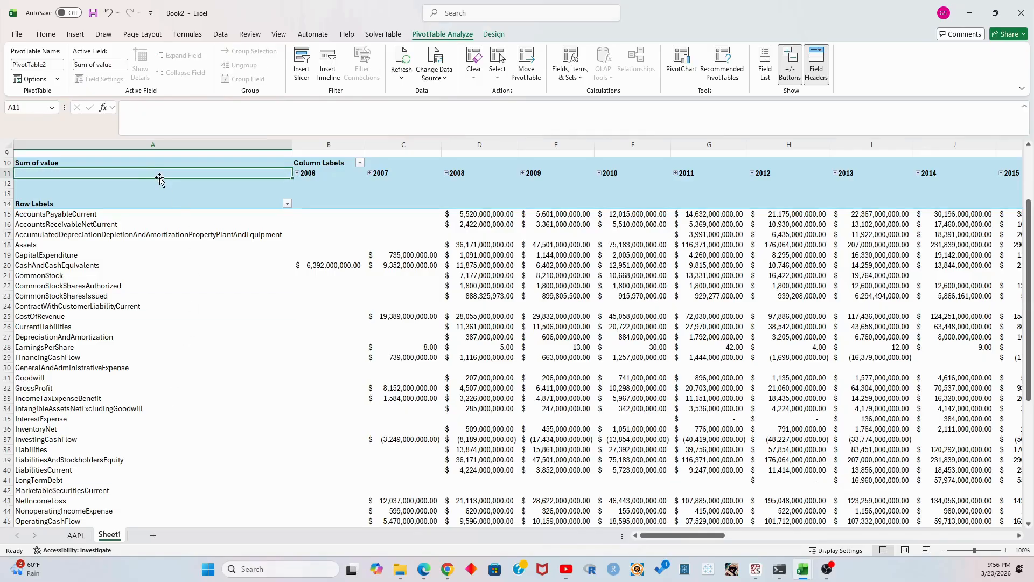
double_click(160, 179)
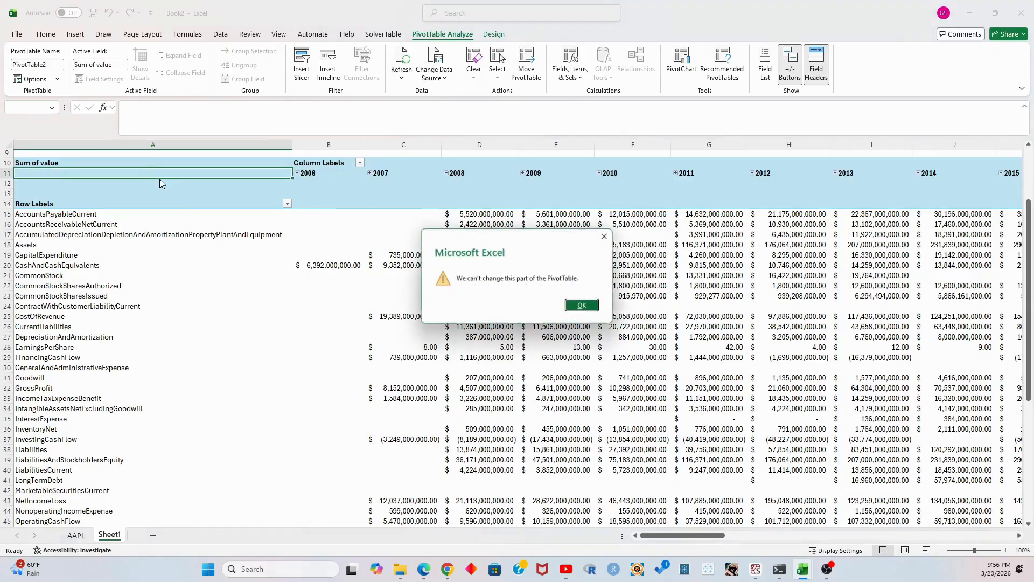
click(589, 306)
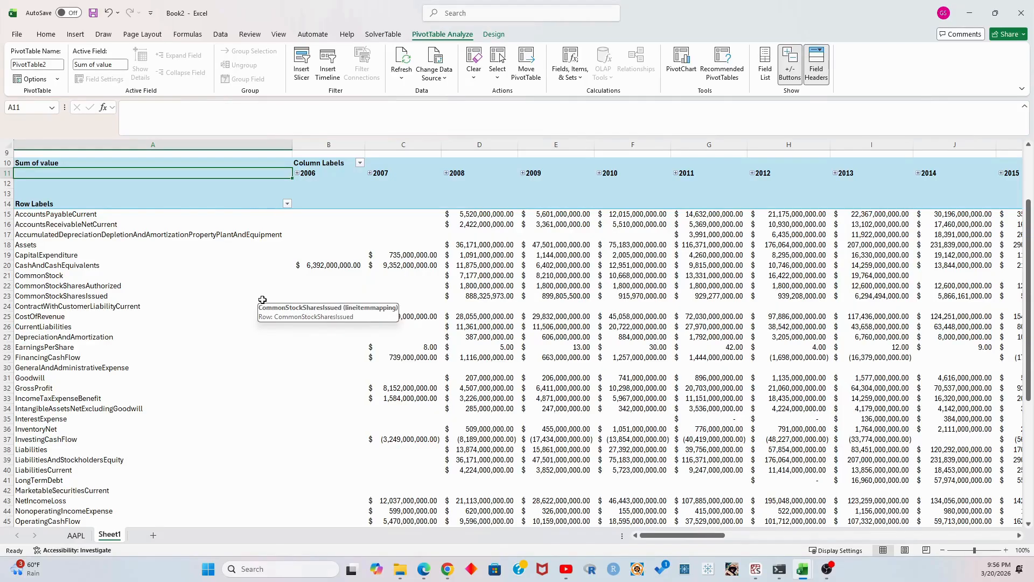
- Select the year header row from A11 to U11 together with the PivotTable's Revenues row from A58 to U58
key(ctrl+shift+Right)
key(ctrl+shift+Right)
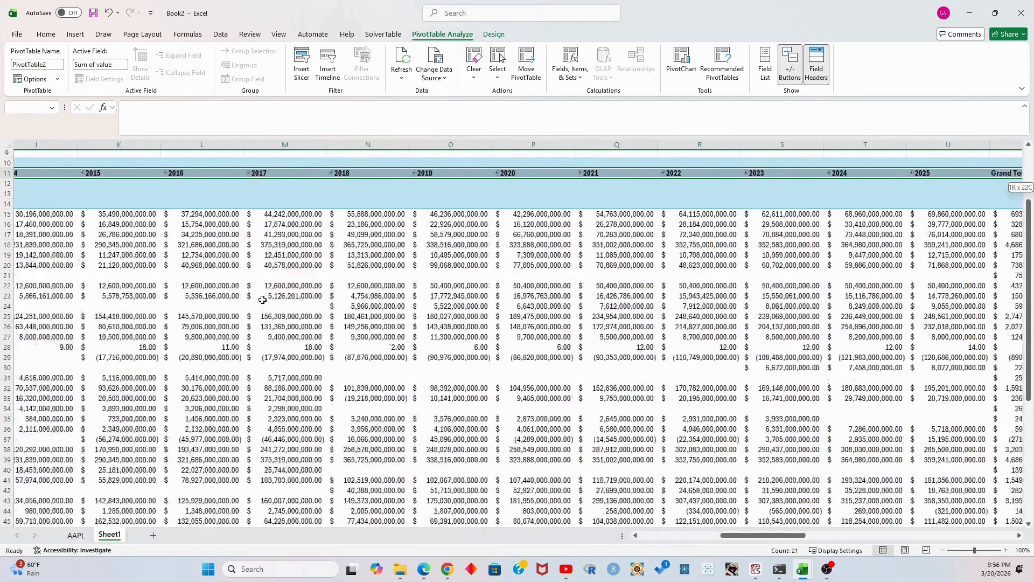
key(shift+Left)
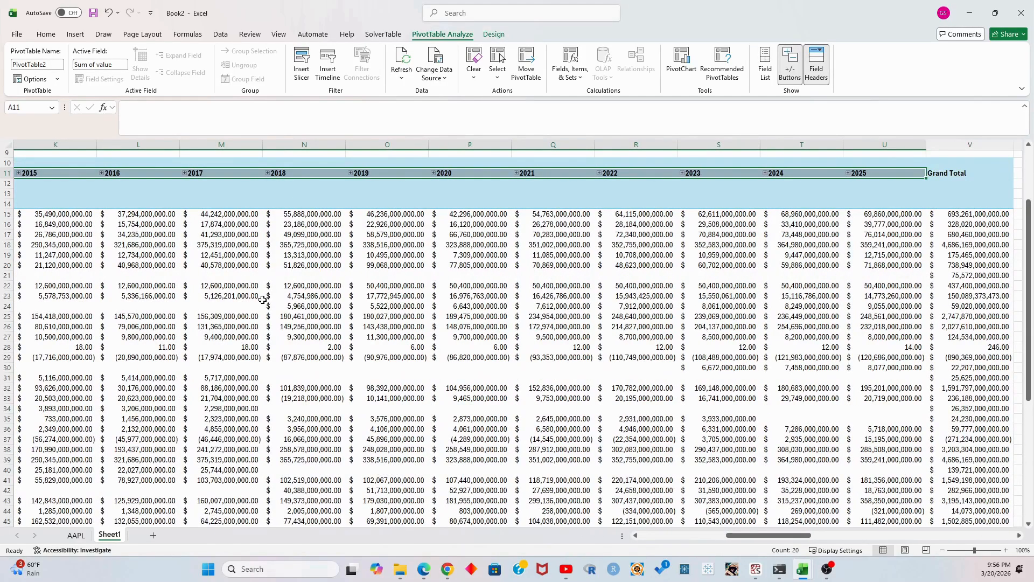
drag(791, 537, 668, 542)
scroll(335, 343, down, 1)
scroll(334, 343, down, 5)
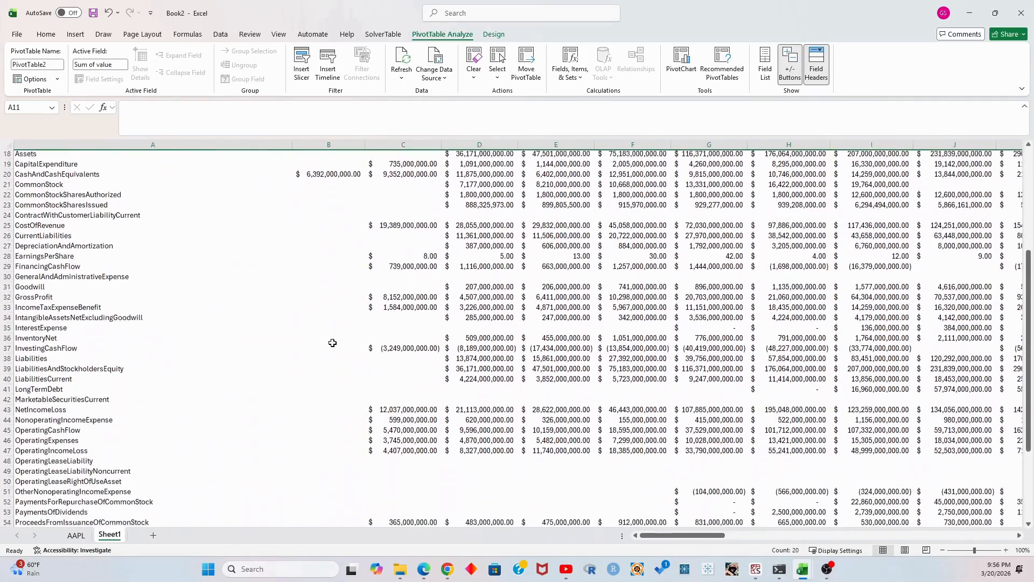
scroll(324, 353, down, 1)
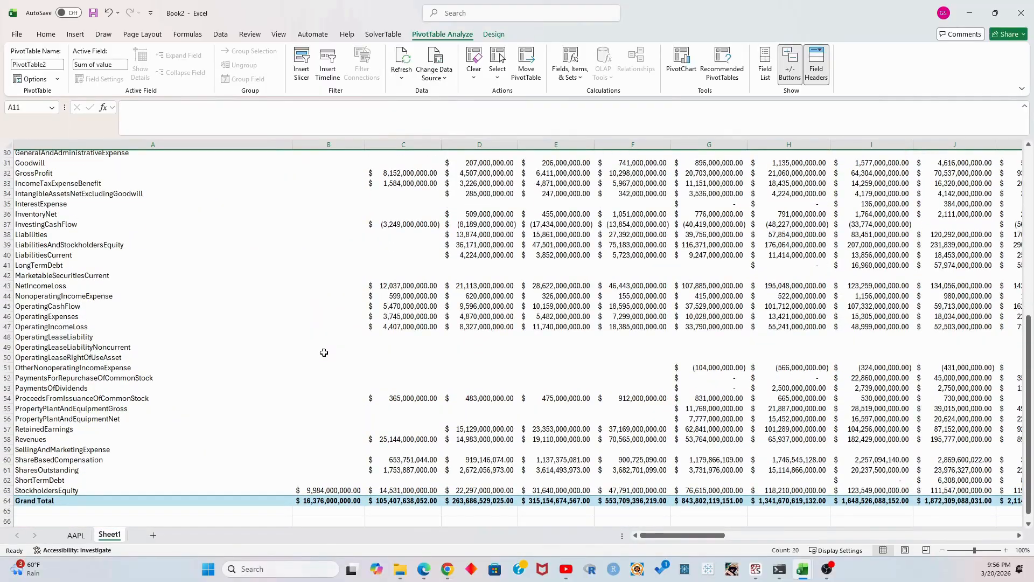
click(158, 440)
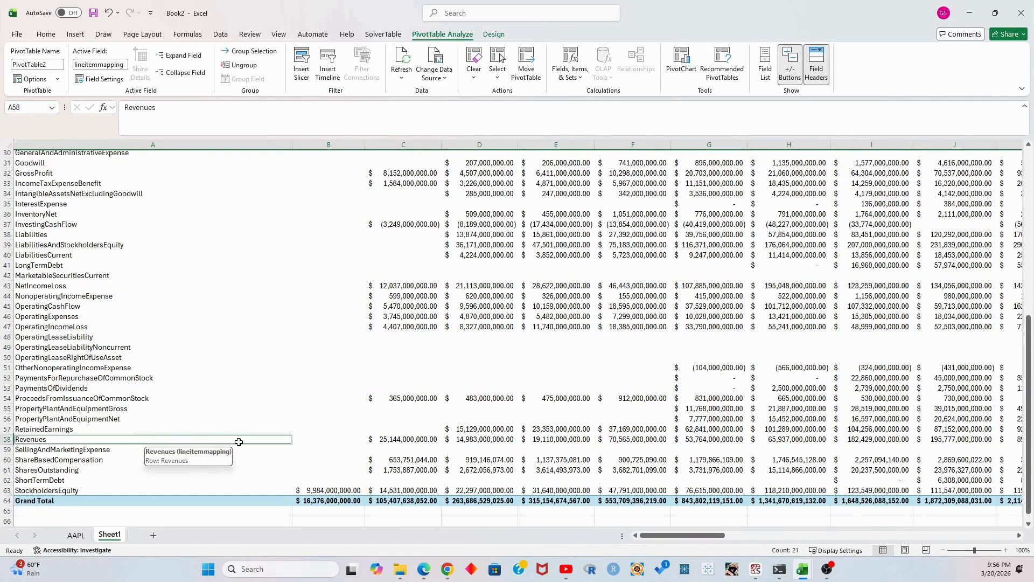
key(ctrl+shift+Right)
key(ctrl+shift+Right)
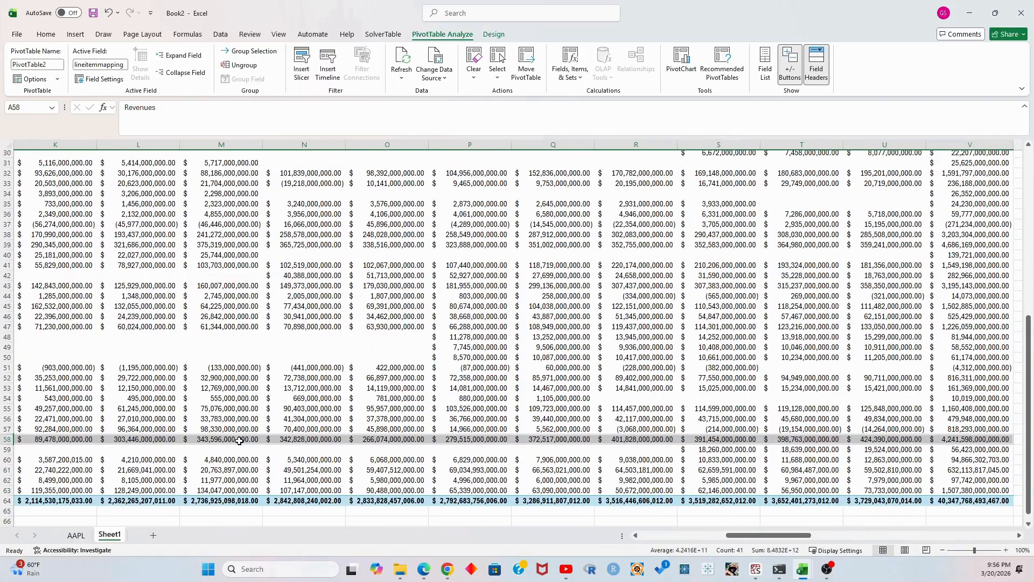
scroll(286, 297, up, 10)
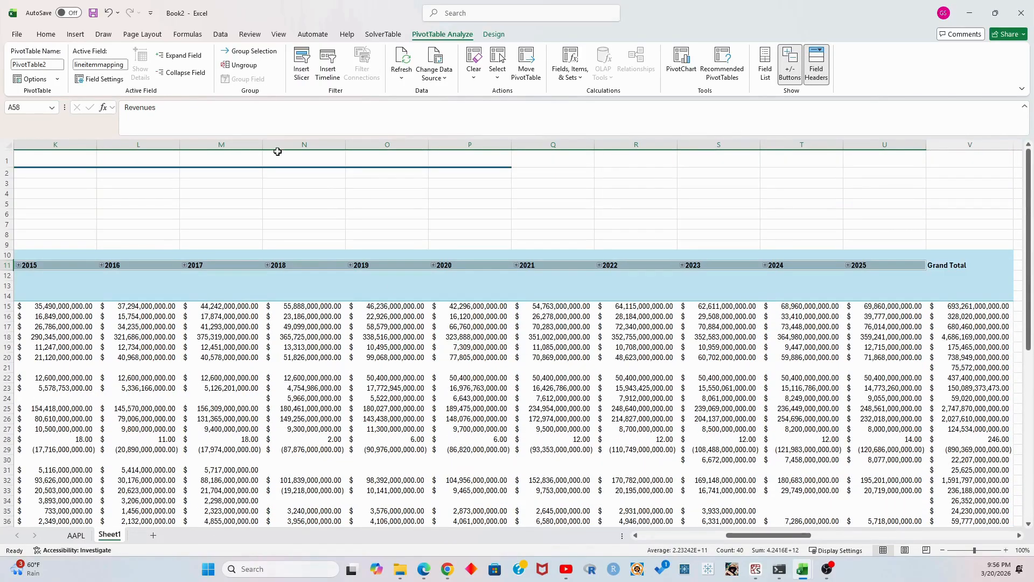
- Insert a 2-D line chart from the selected PivotTable cells, move and enlarge it, and delete it
click(76, 34)
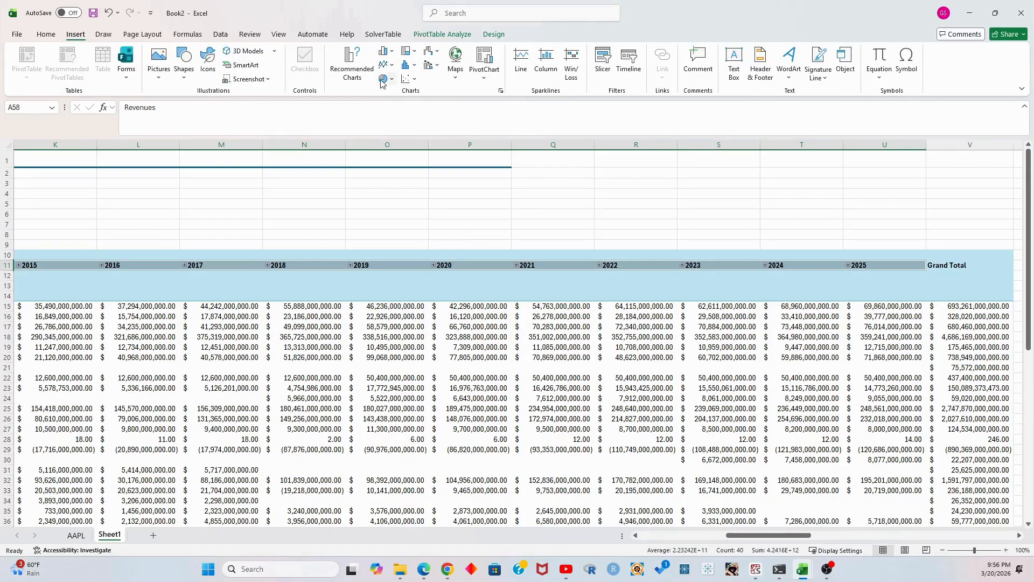
click(392, 65)
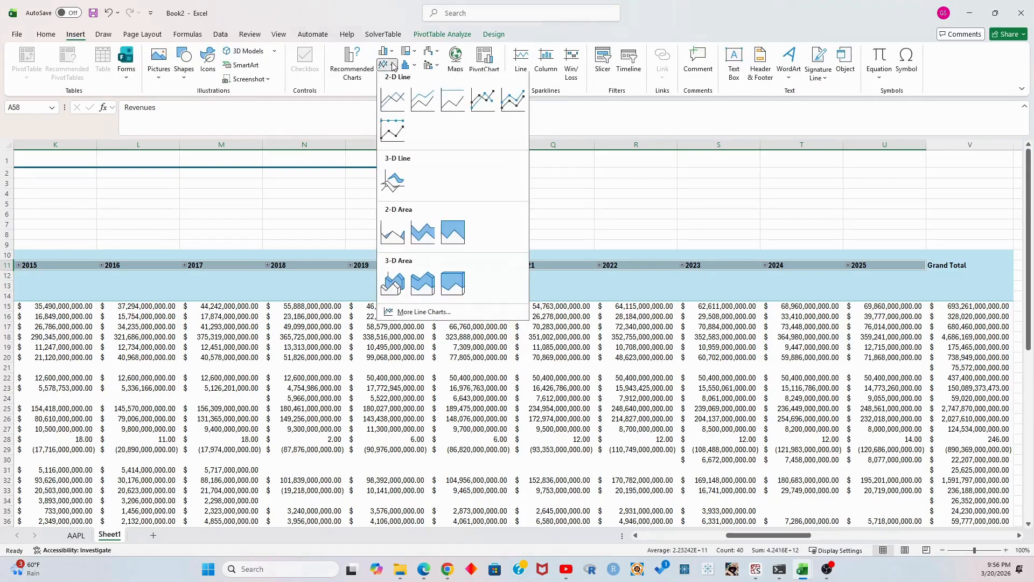
click(392, 104)
drag(599, 268, 409, 189)
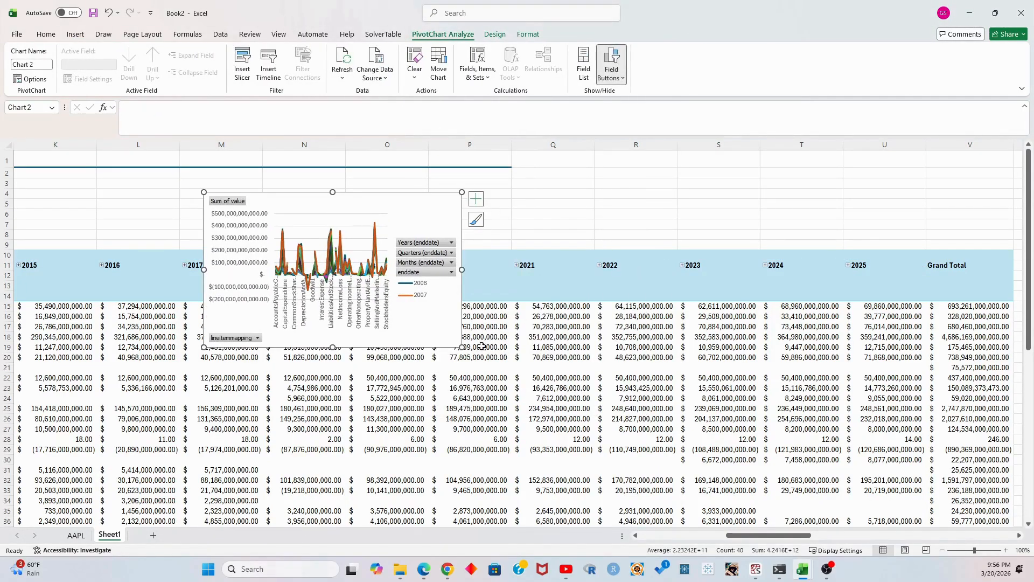
drag(458, 349, 805, 442)
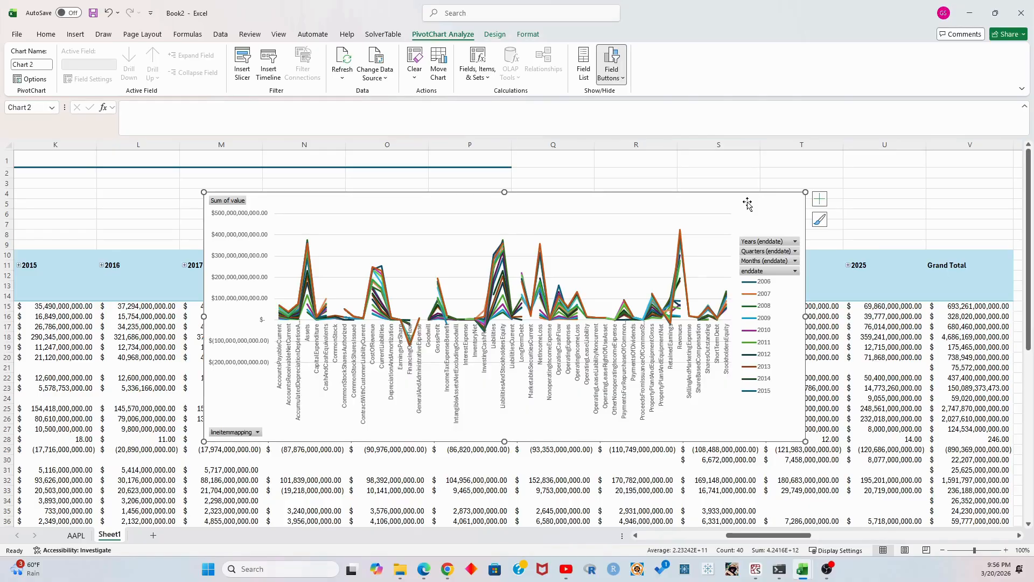
key(Delete)
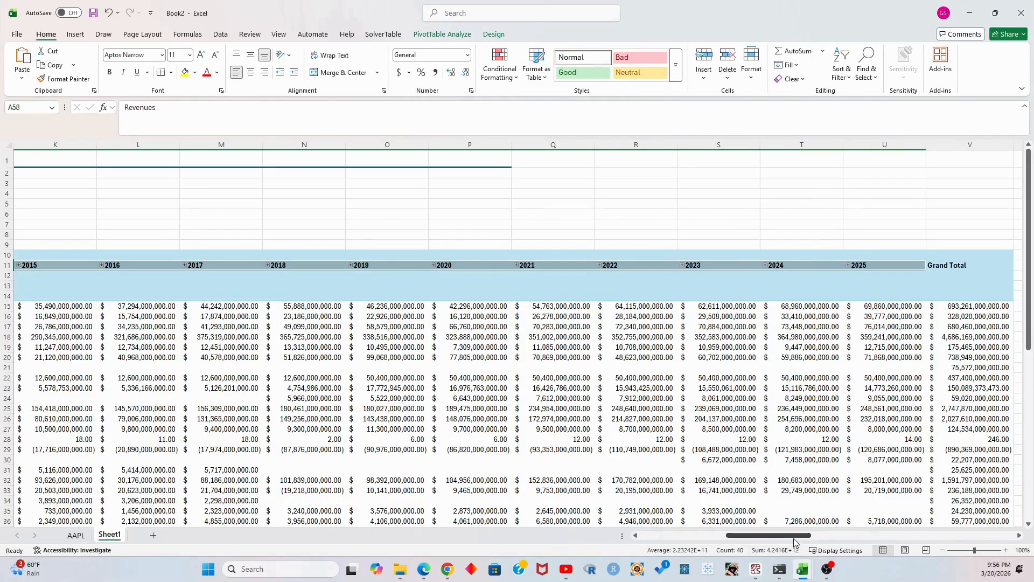
- Below the PivotTable, enter DATE in A67 and link B67 to the first year header with =B11
drag(768, 535, 682, 535)
scroll(456, 348, down, 15)
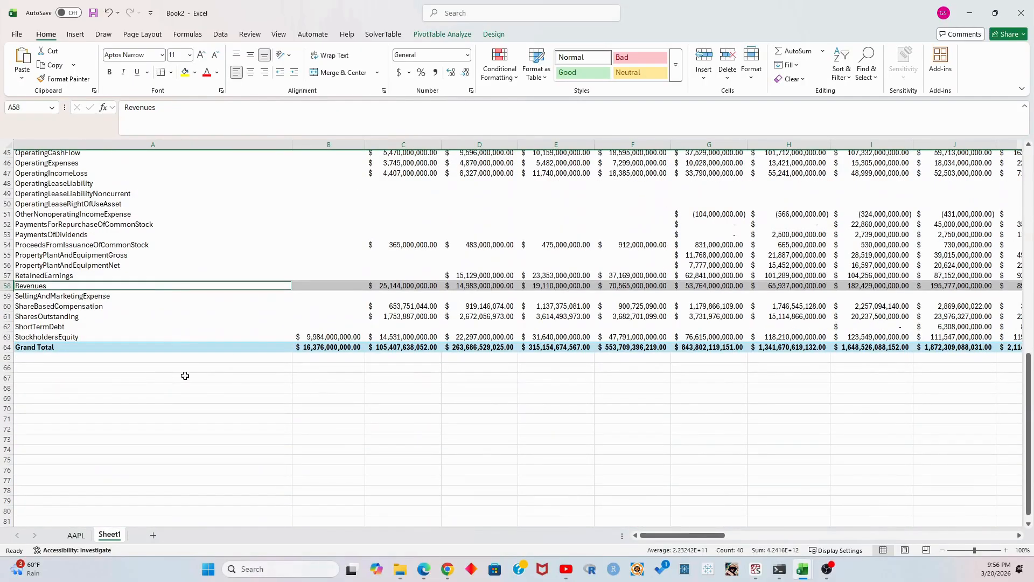
click(232, 378)
text(DATE)
key(Tab)
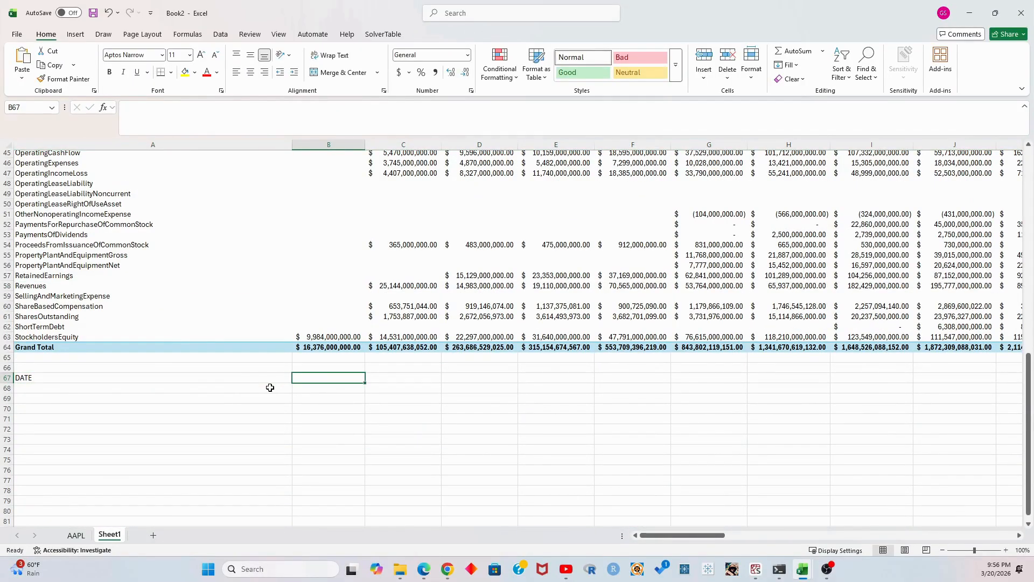
text(=)
scroll(270, 387, up, 15)
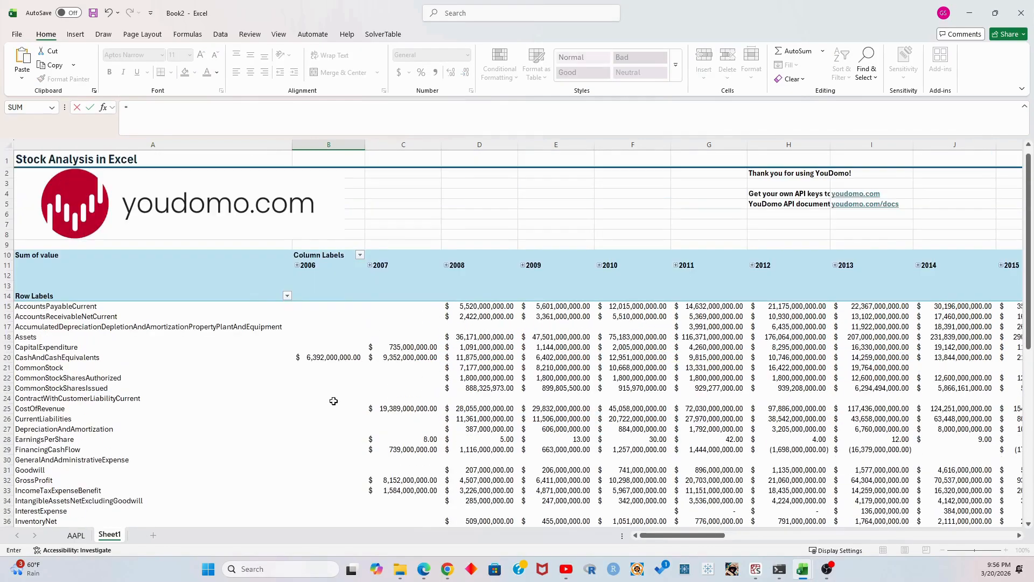
click(316, 266)
scroll(415, 270, down, 1)
key(Return)
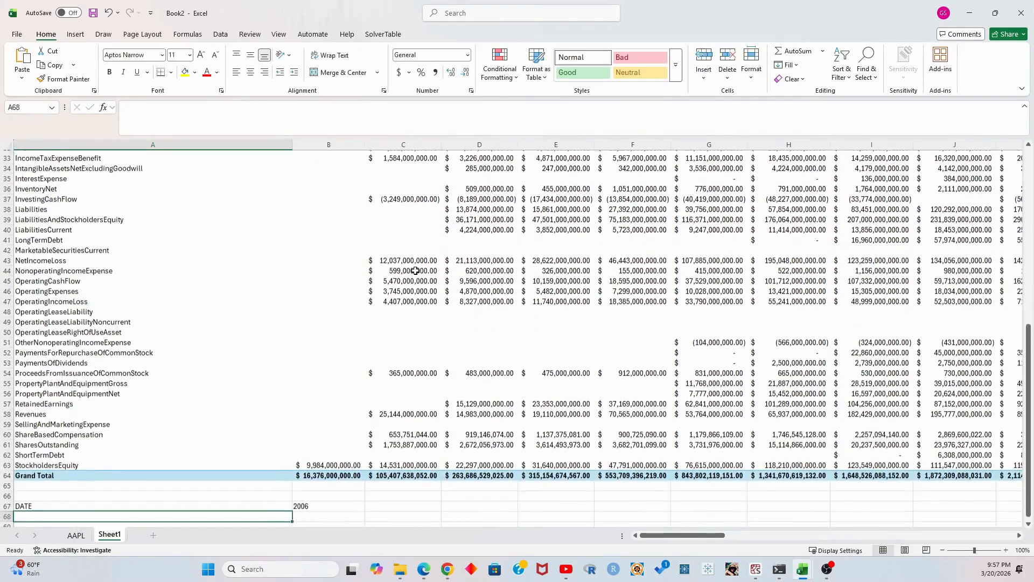
- Fill the year formula in B67 across the row through U67
scroll(412, 293, down, 2)
click(320, 444)
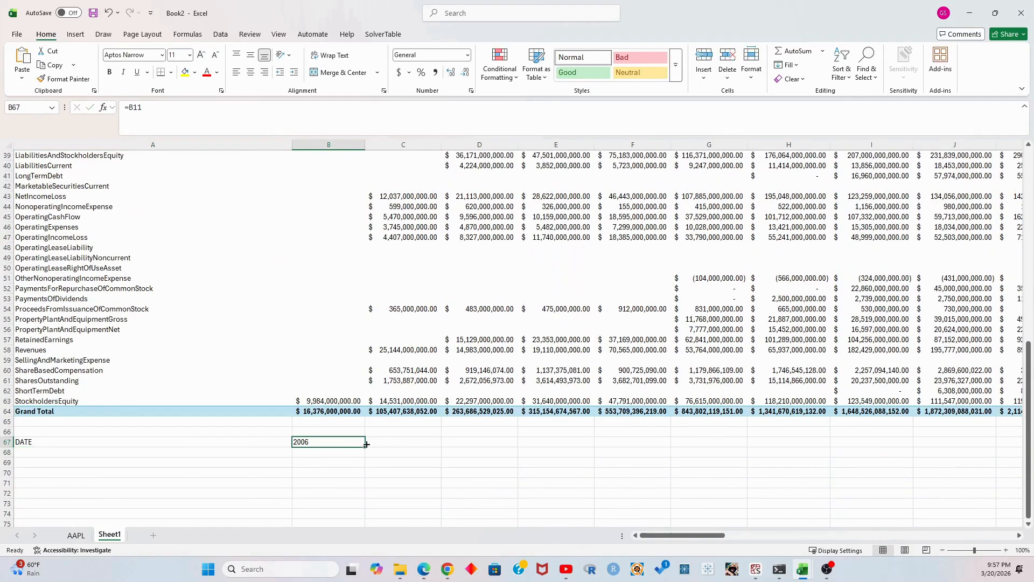
mouse_move(364, 447)
mouse_down()
mouse_move(781, 447)
mouse_move(124, 462)
mouse_move(161, 447)
mouse_move(346, 447)
mouse_up()
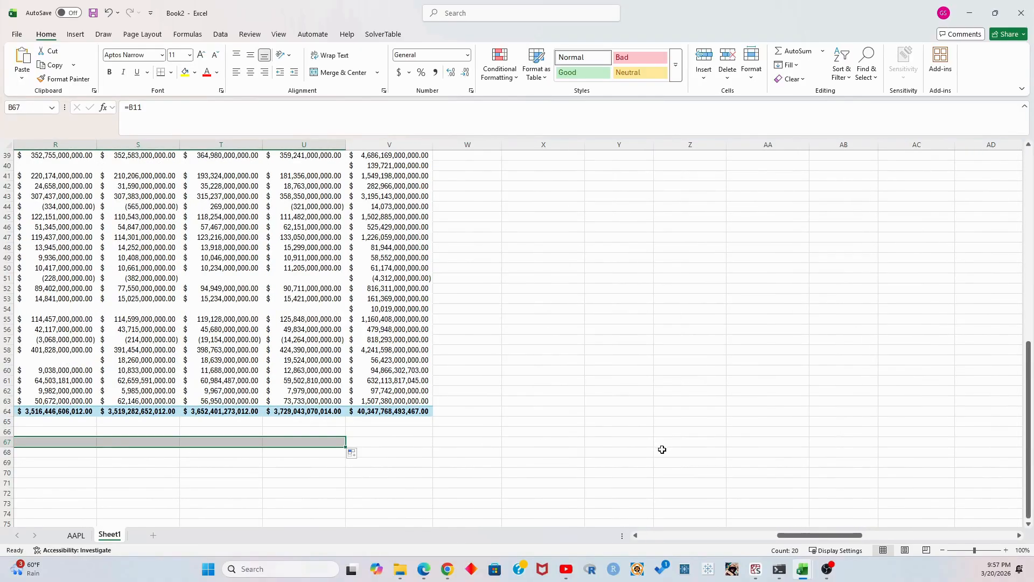
- Link A68 to the Revenues label with =A58 and fill the formula across row 68 through U68
drag(839, 538, 698, 535)
click(210, 449)
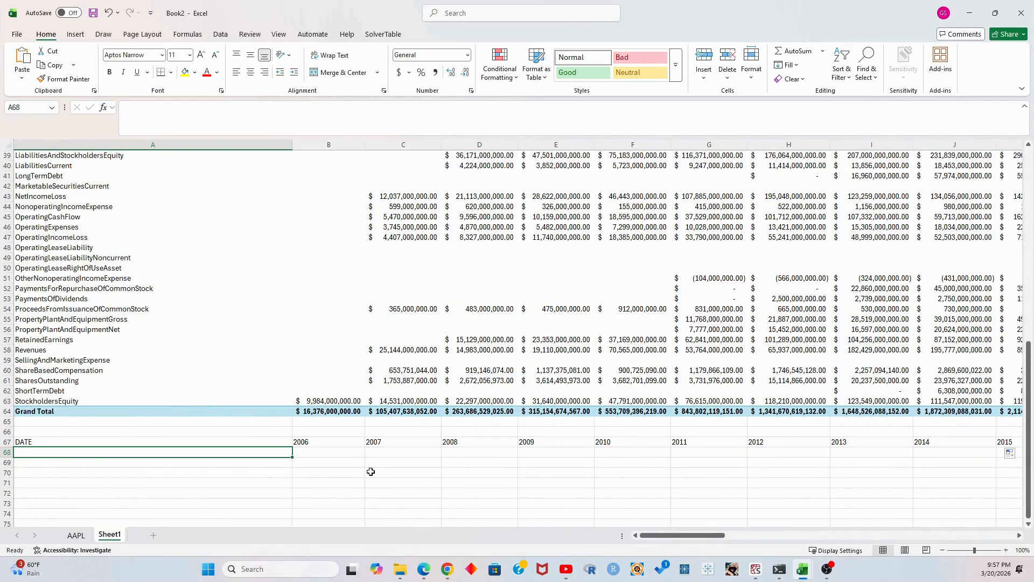
text(=)
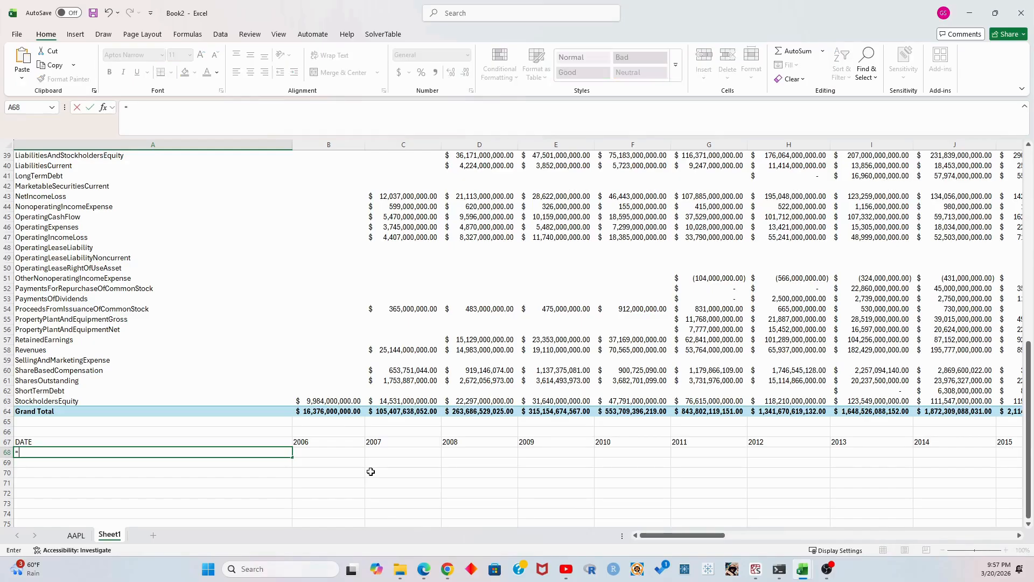
key(BackSpace)
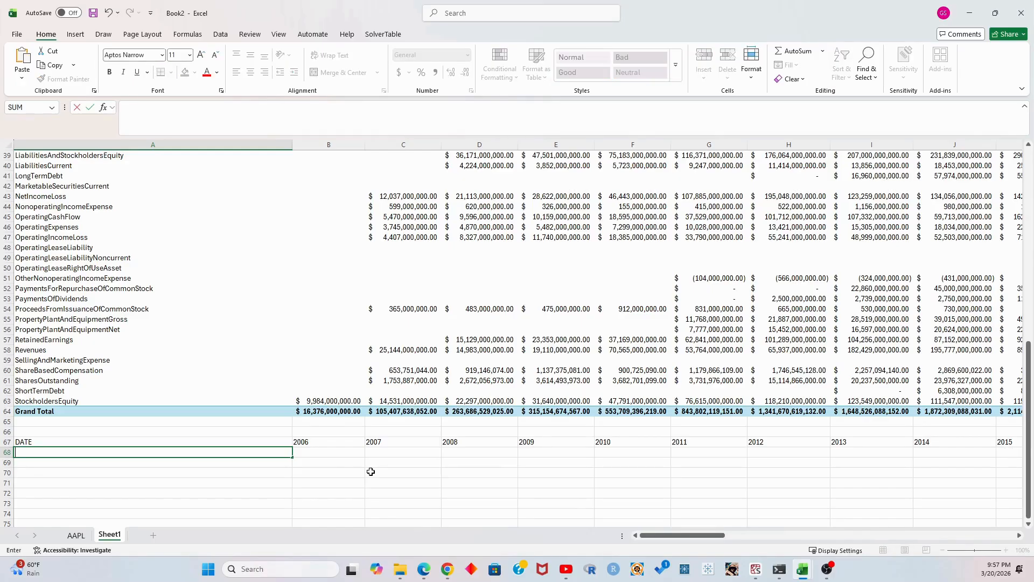
text(=)
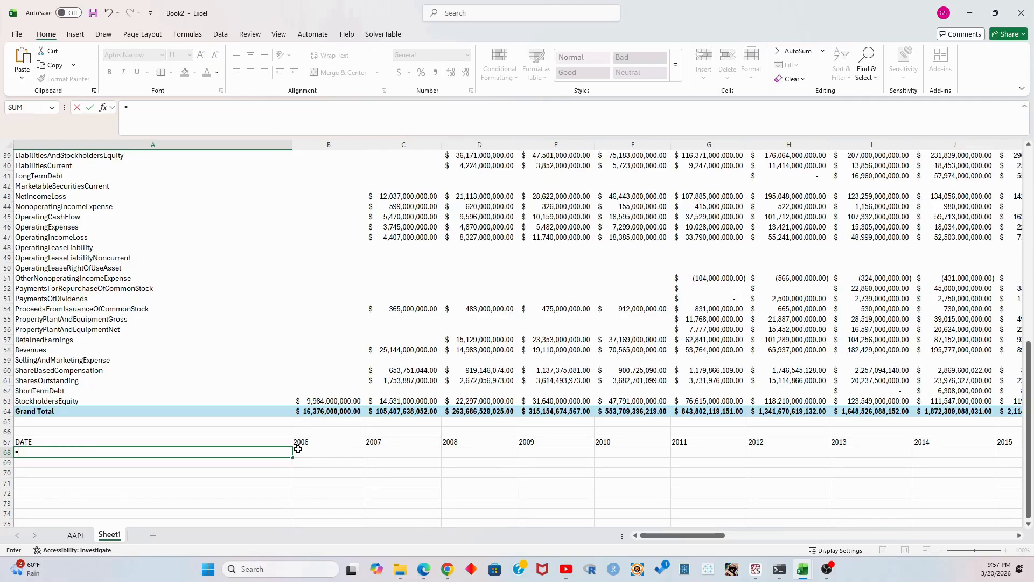
text(A58)
key(Return)
click(269, 451)
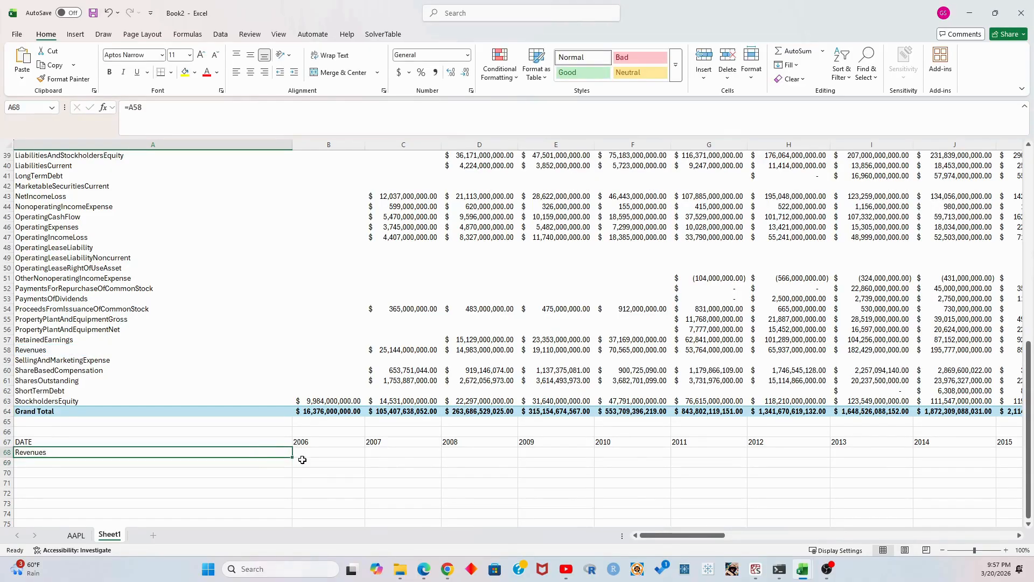
drag(292, 457, 922, 458)
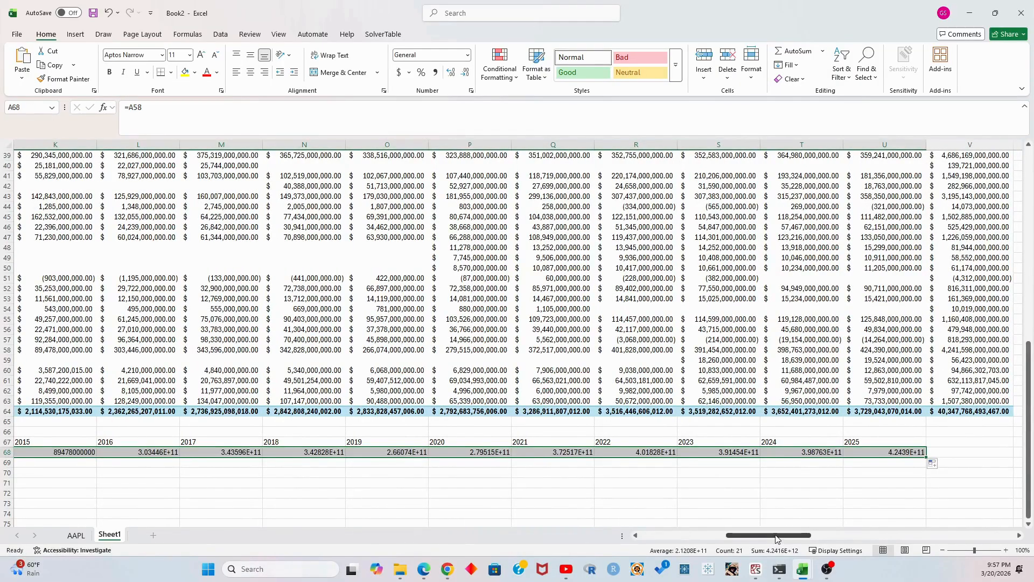
- Format the revenue values in B68:U68 with the Accounting dollar format and no decimal places
drag(776, 535, 639, 525)
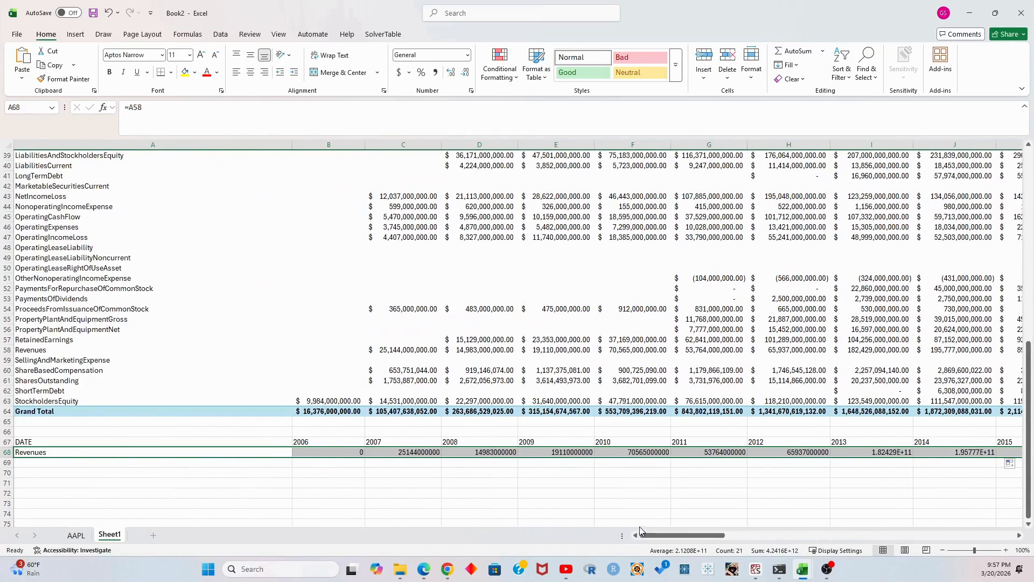
click(347, 454)
key(ctrl+shift+Right)
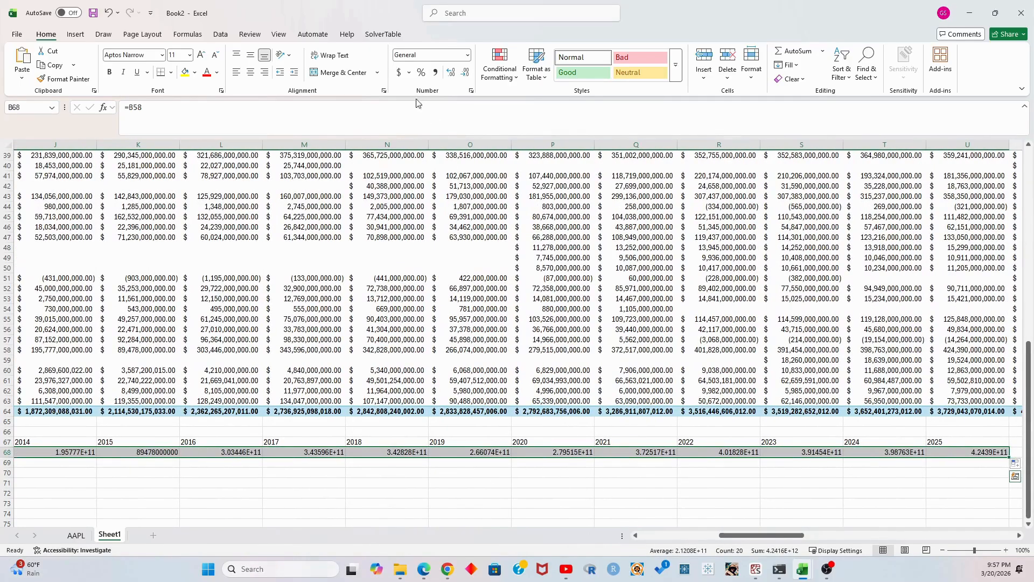
click(398, 71)
double_click(467, 77)
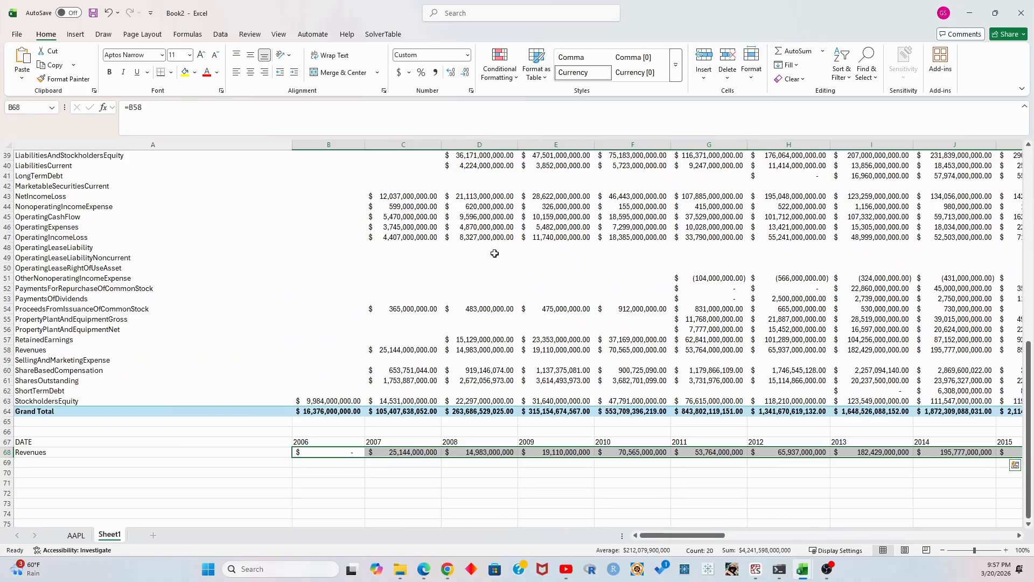
- Insert a 2-D clustered column chart from the DATE and Revenues rows, A67:U68
click(341, 478)
drag(271, 437, 267, 454)
key(ctrl+shift+Right)
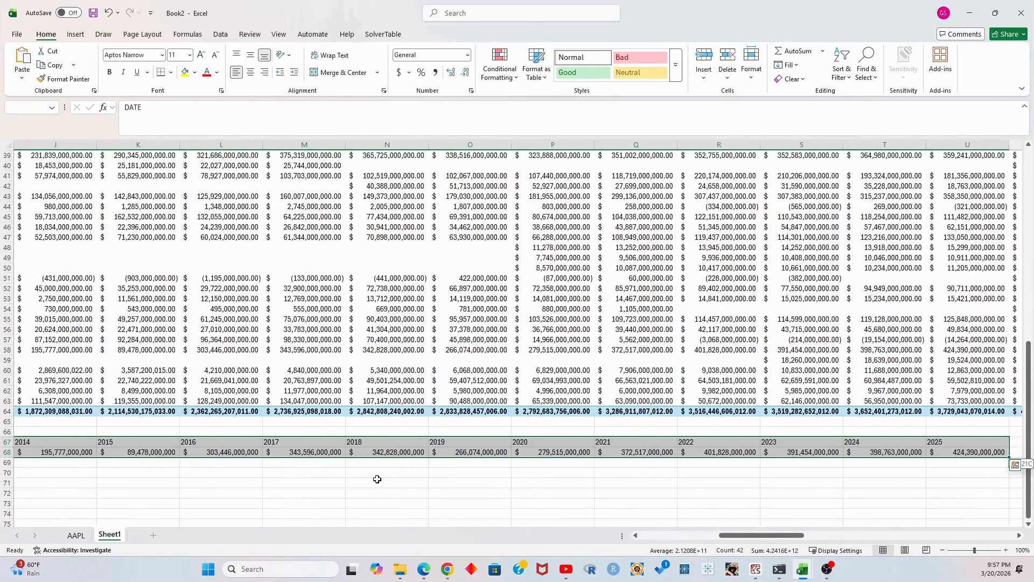
click(75, 34)
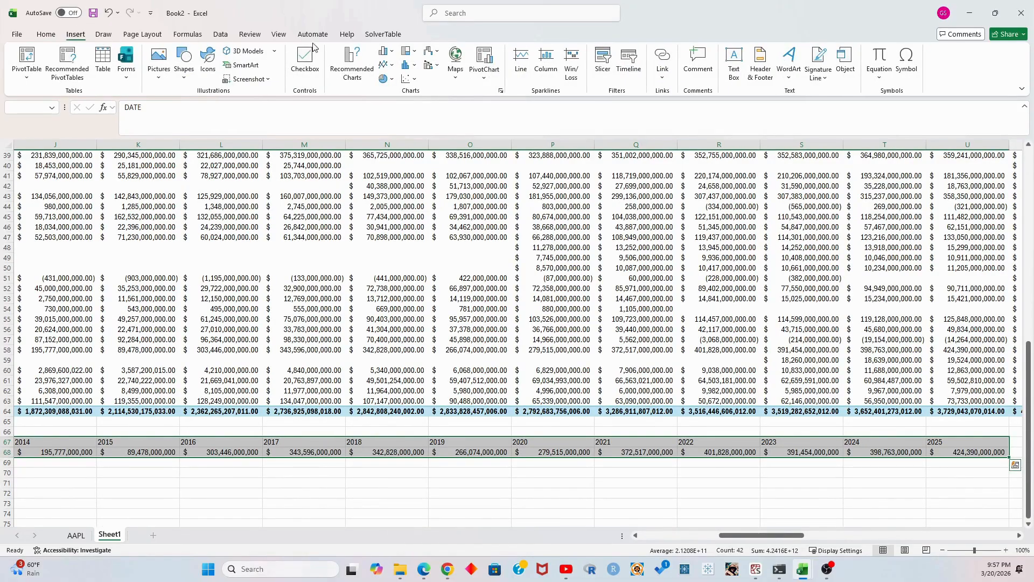
click(392, 53)
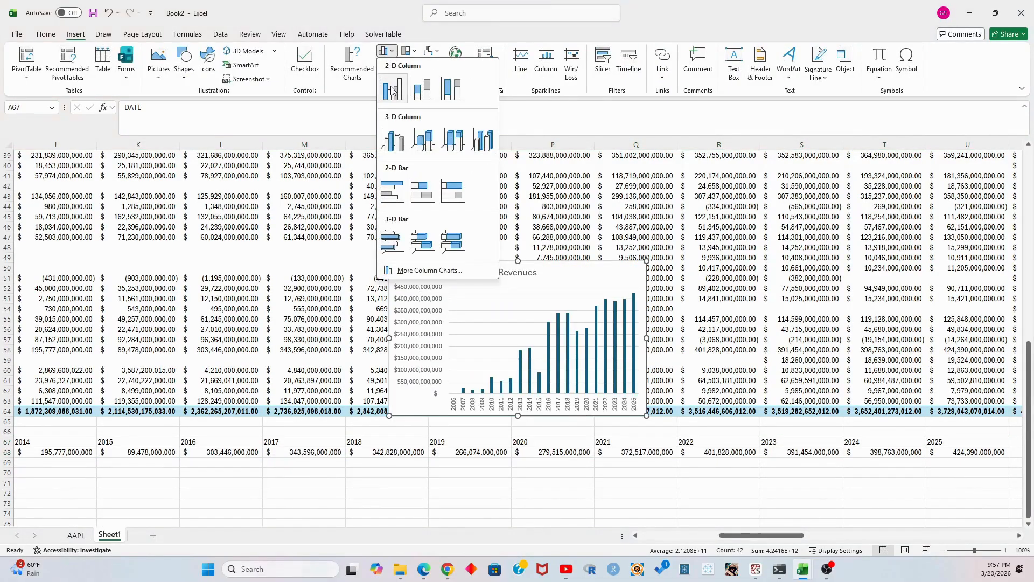
click(392, 88)
- Move the Revenues chart directly below the Revenues row, starting at column B, and enlarge it to span columns B to H down to about row 92
drag(621, 266, 318, 427)
scroll(706, 358, down, 3)
drag(782, 537, 735, 538)
drag(796, 336, 272, 384)
scroll(475, 421, down, 2)
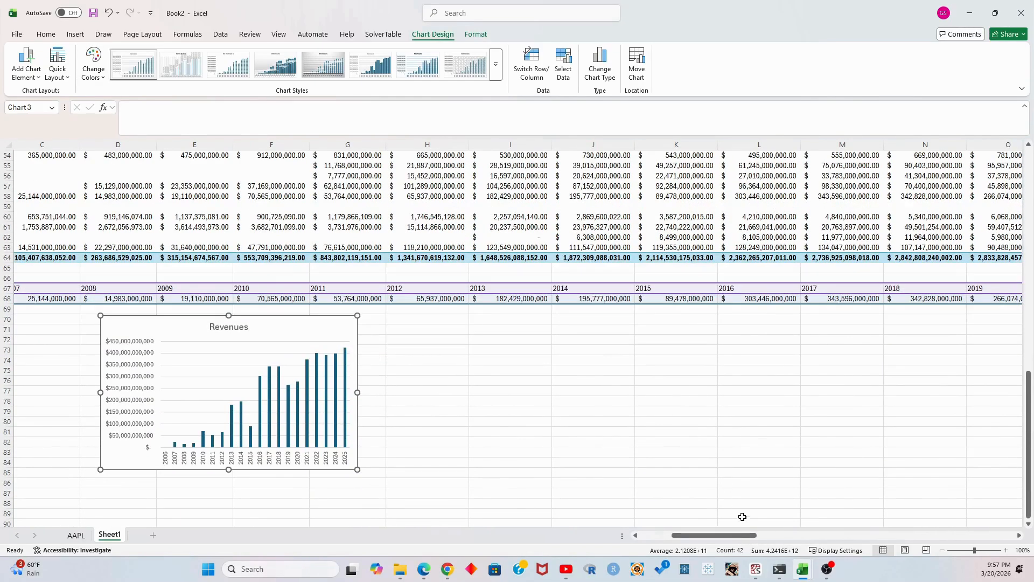
drag(739, 535, 707, 536)
drag(623, 323, 470, 314)
scroll(669, 323, down, 1)
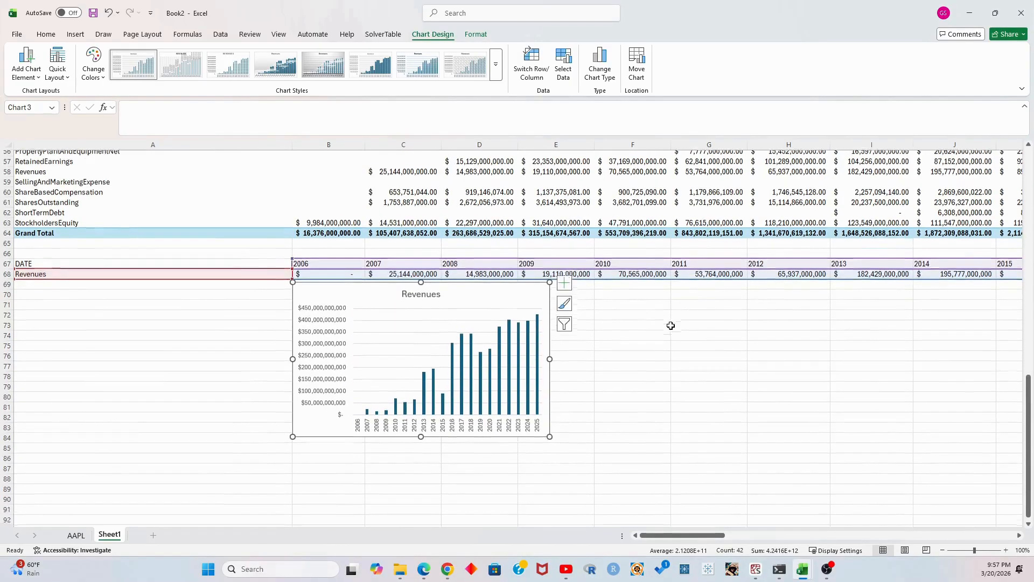
drag(549, 431, 830, 519)
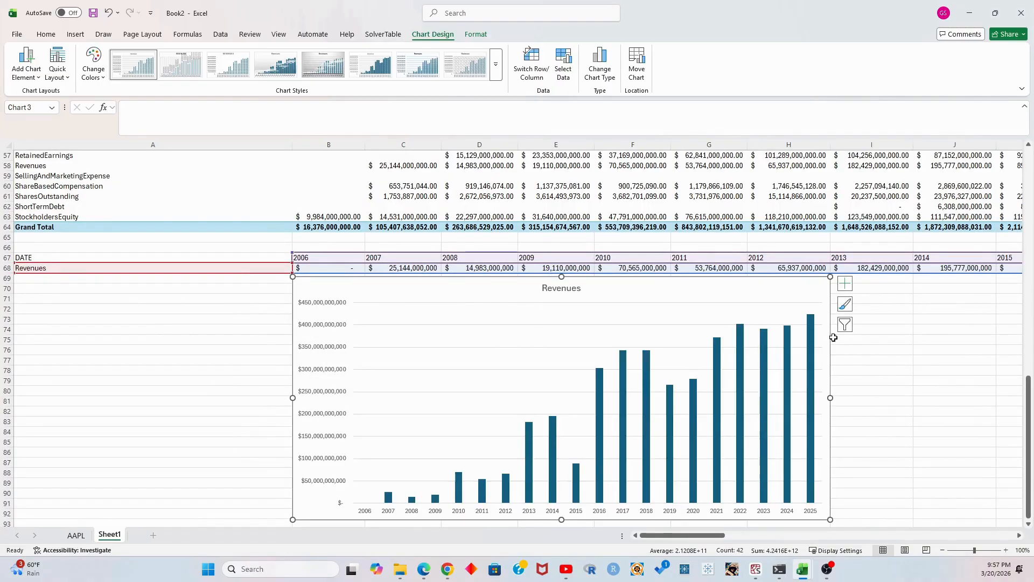
click(919, 360)
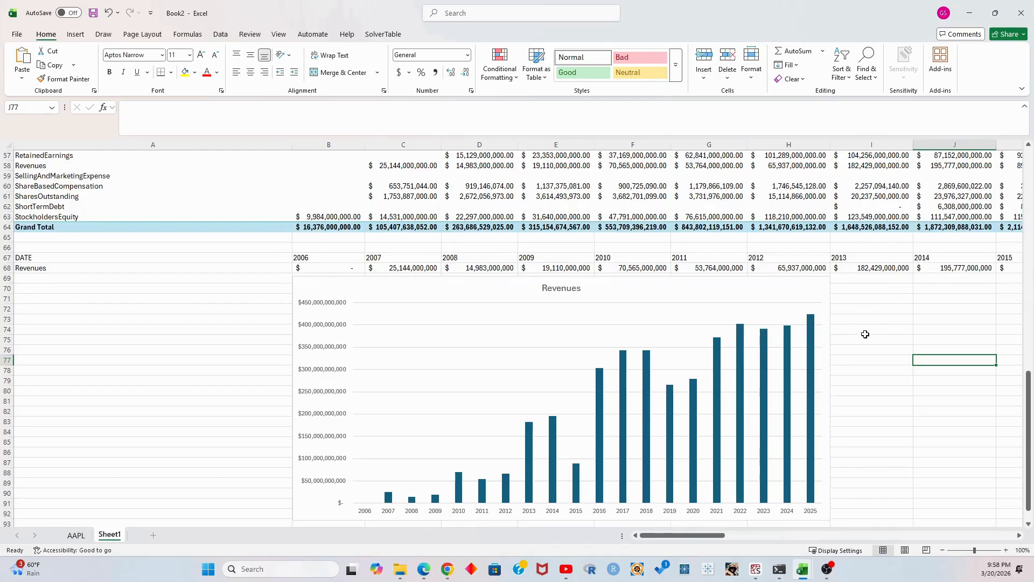
click(819, 292)
scroll(894, 370, down, 1)
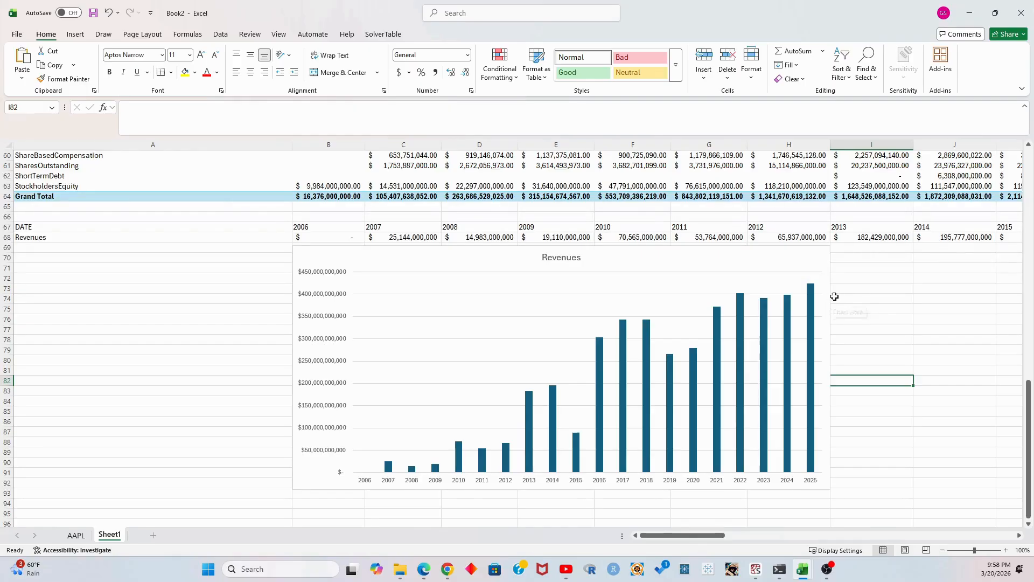
click(864, 290)
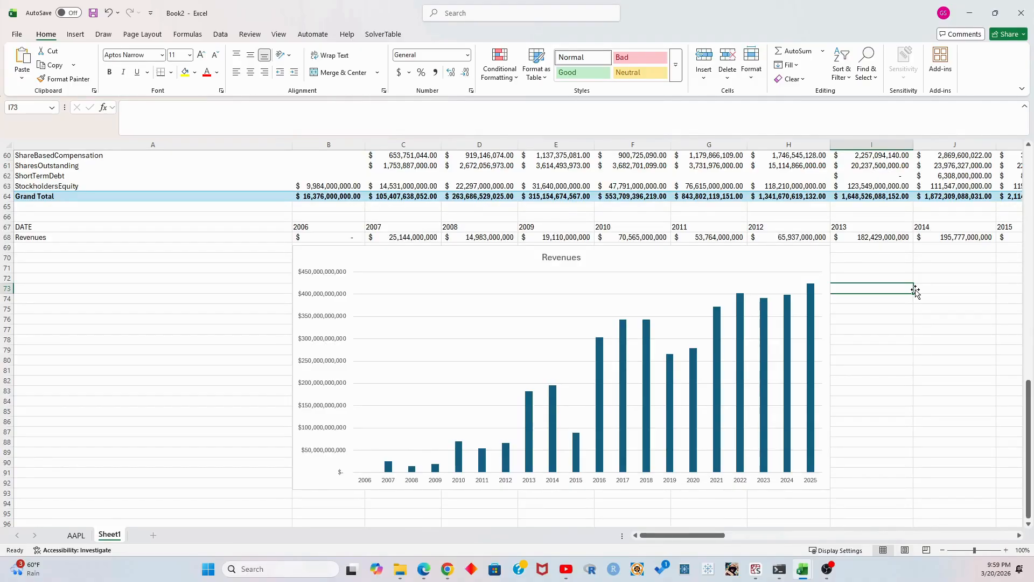
- Move the Revenues chart down to start at about row 73, leaving empty rows beneath the Revenues row
scroll(727, 286, up, 1)
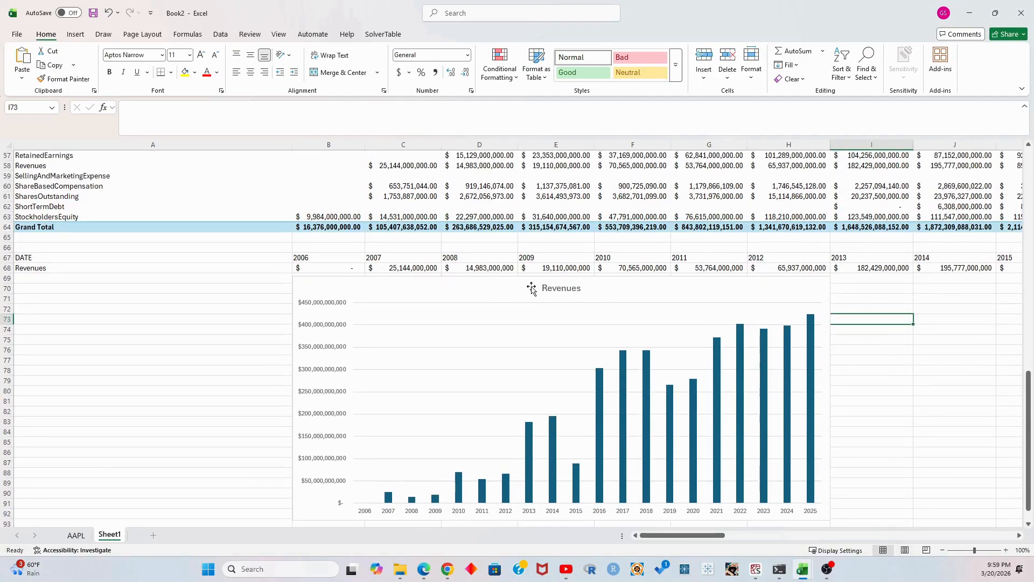
drag(492, 290, 490, 330)
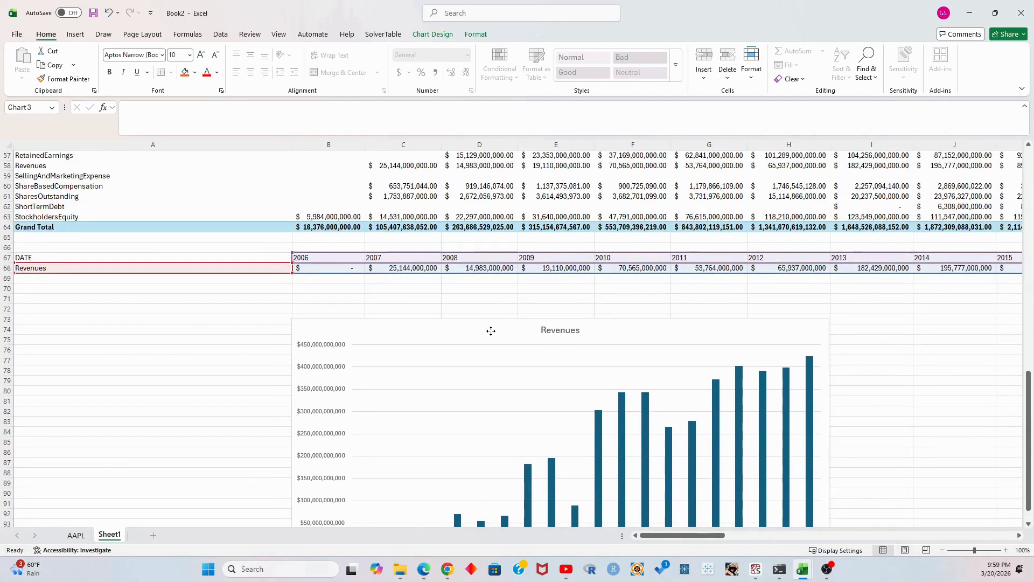
click(495, 299)
- Link A69 to the OperatingCashFlow label of the PivotTable with =A45
scroll(474, 296, up, 2)
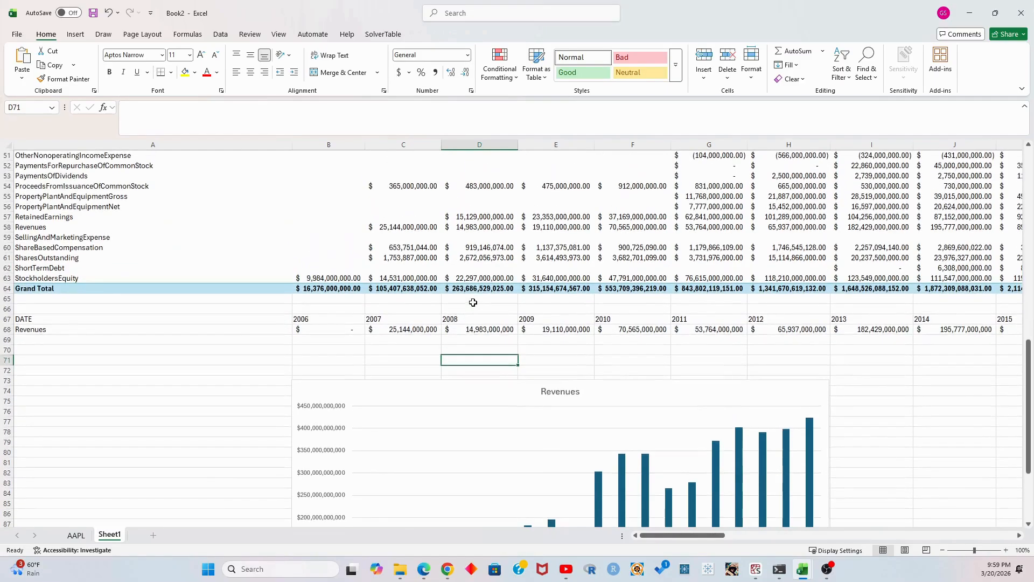
click(168, 341)
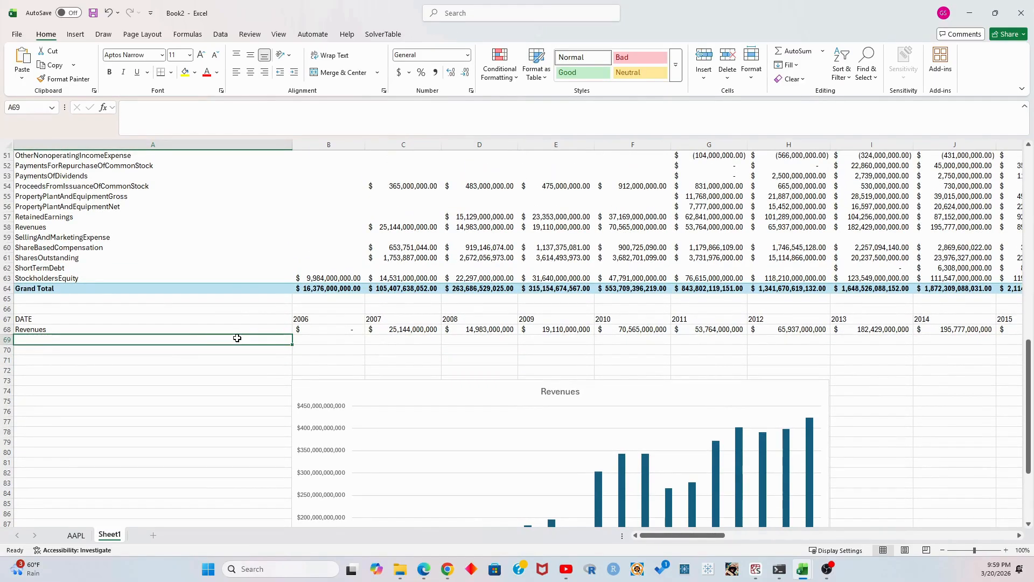
text(=)
scroll(186, 358, up, 1)
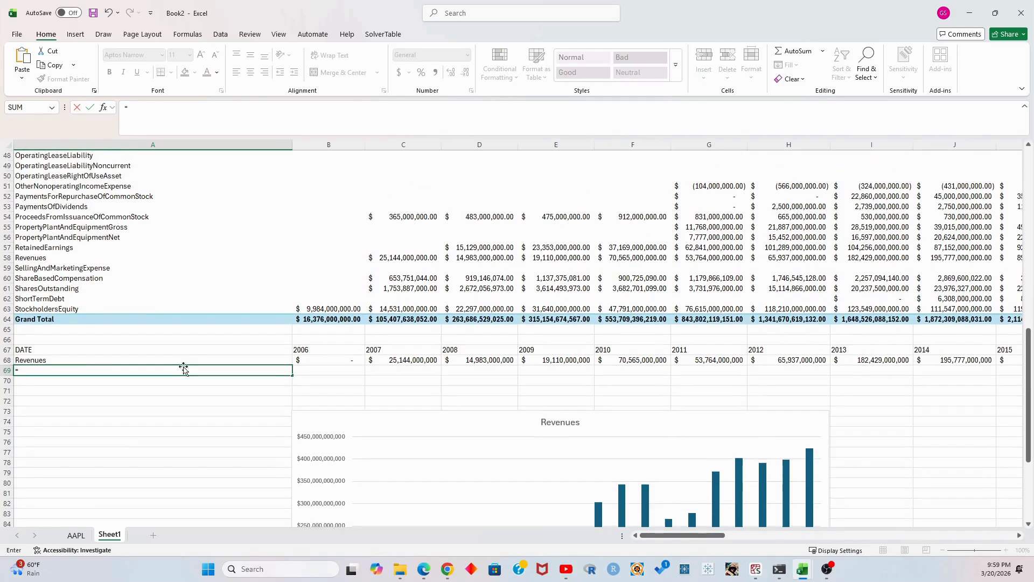
scroll(183, 369, up, 1)
scroll(184, 387, up, 1)
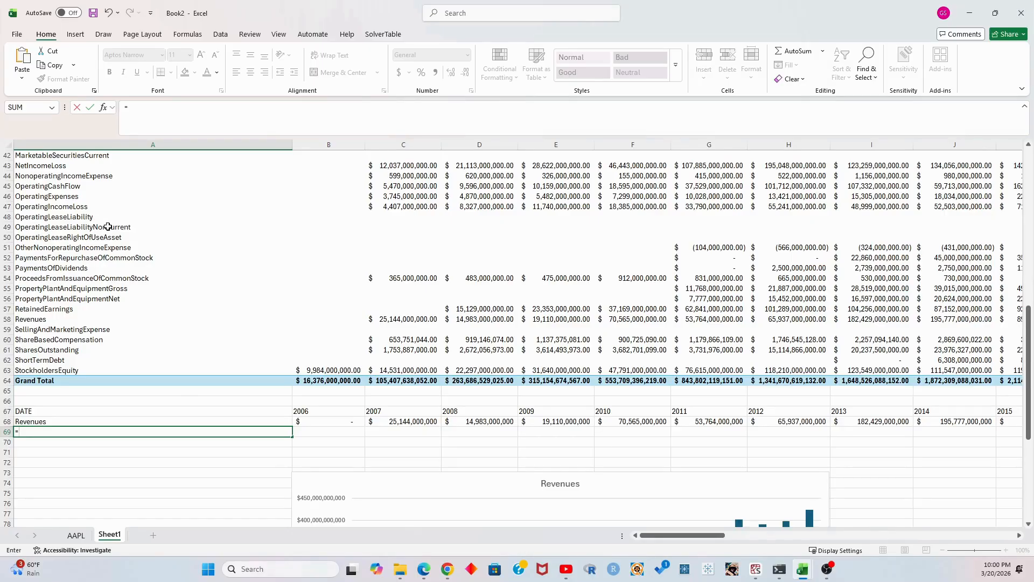
text(A)
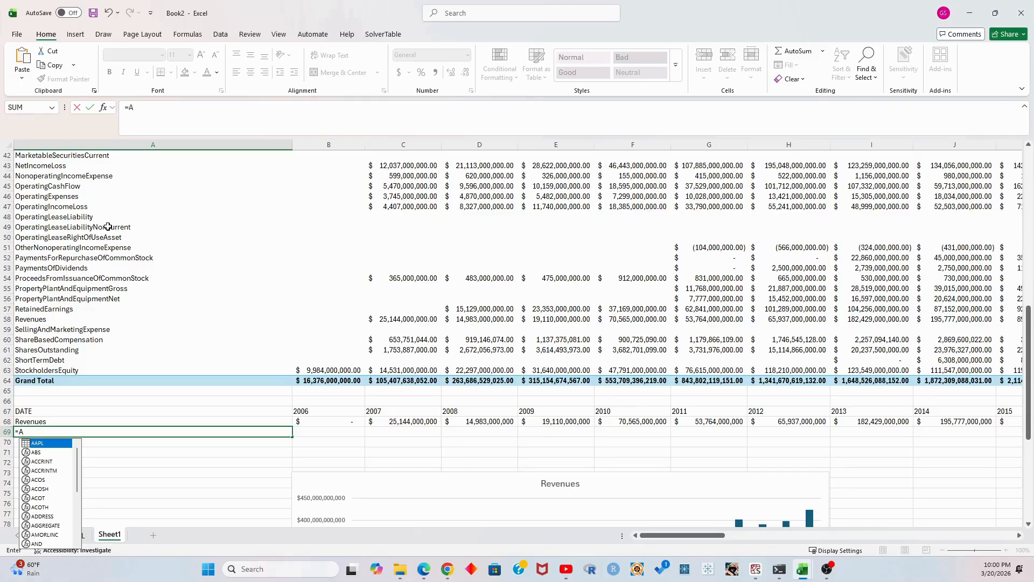
text(45)
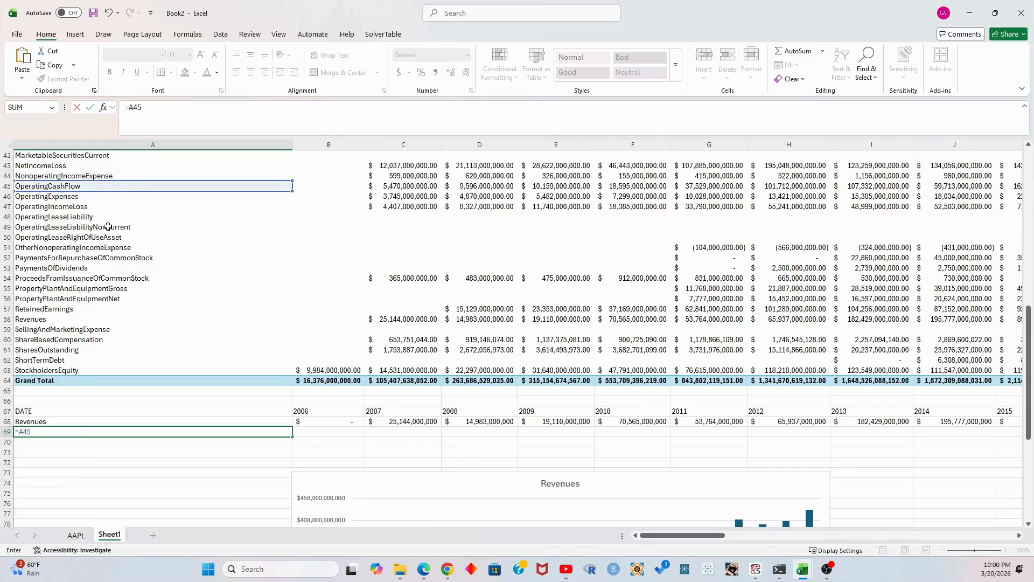
key(Return)
- Fill the OperatingCashFlow formula from A69 across the row through U69
click(263, 428)
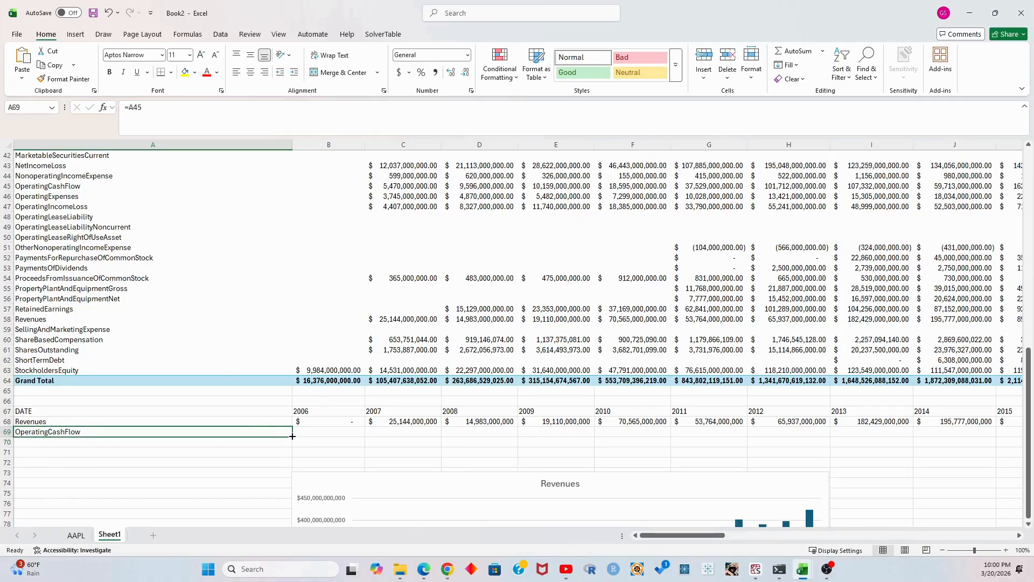
drag(293, 436, 700, 426)
scroll(377, 429, left, 5)
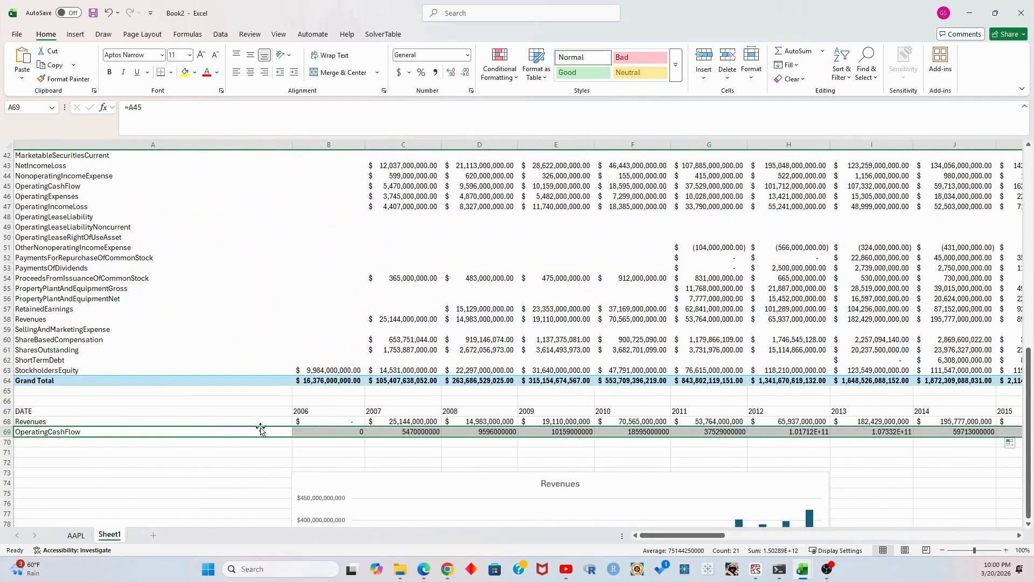
- Link A70 to the CapitalExpenditure label with =A19 and fill the formula across row 70 through U70
click(178, 442)
text(=)
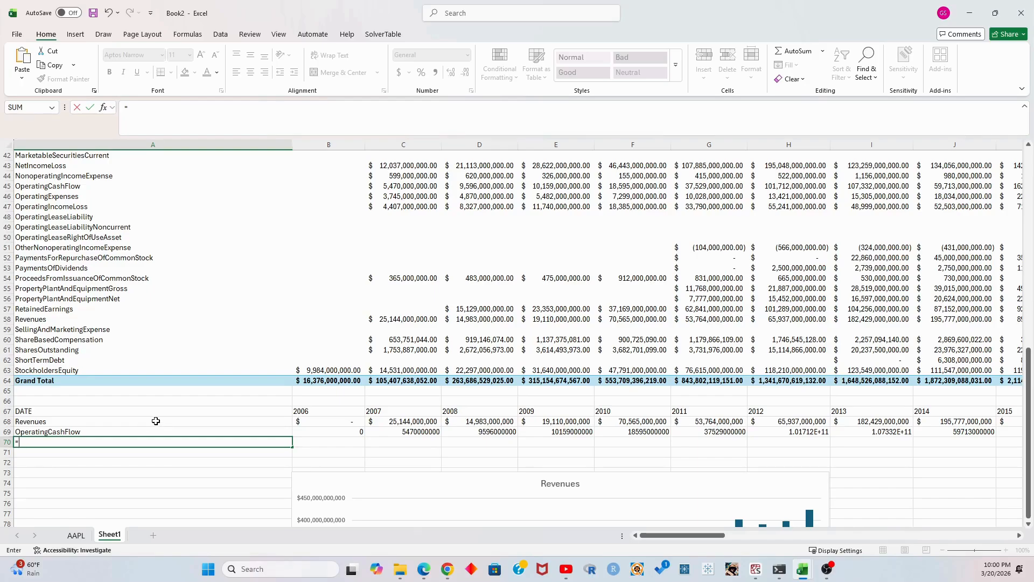
scroll(136, 388, up, 5)
scroll(134, 389, up, 5)
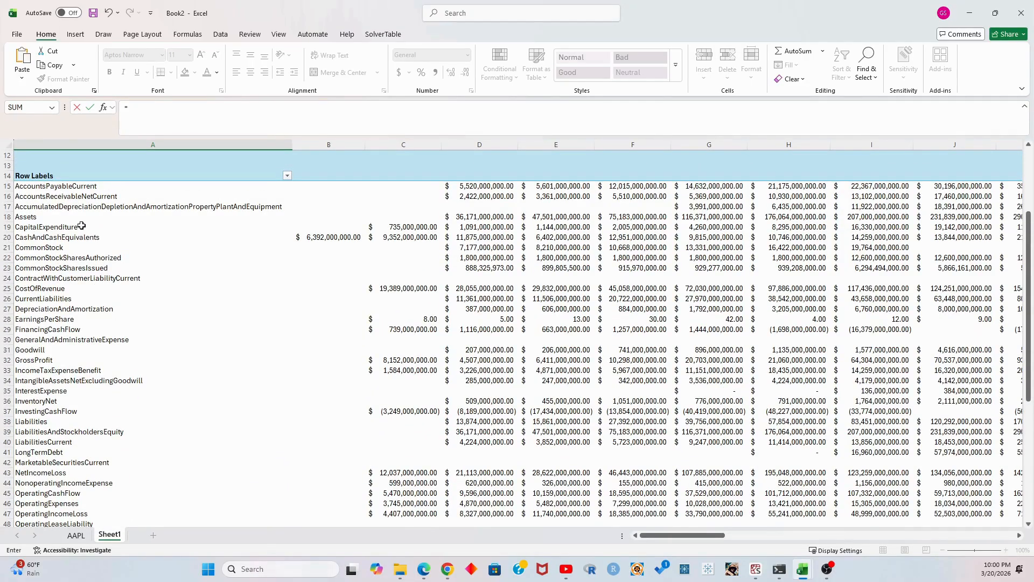
text(A)
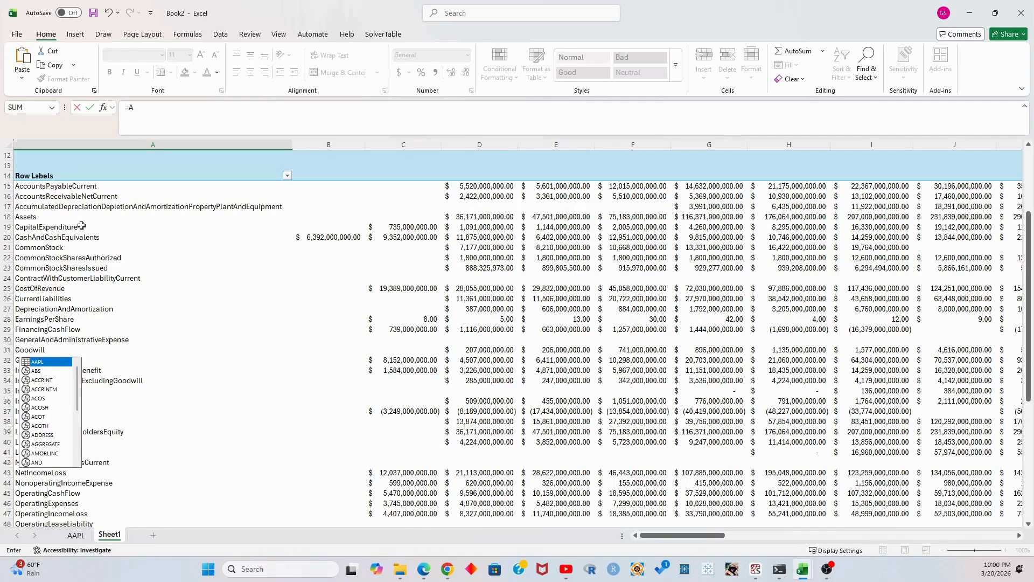
click(82, 226)
scroll(213, 183, down, 10)
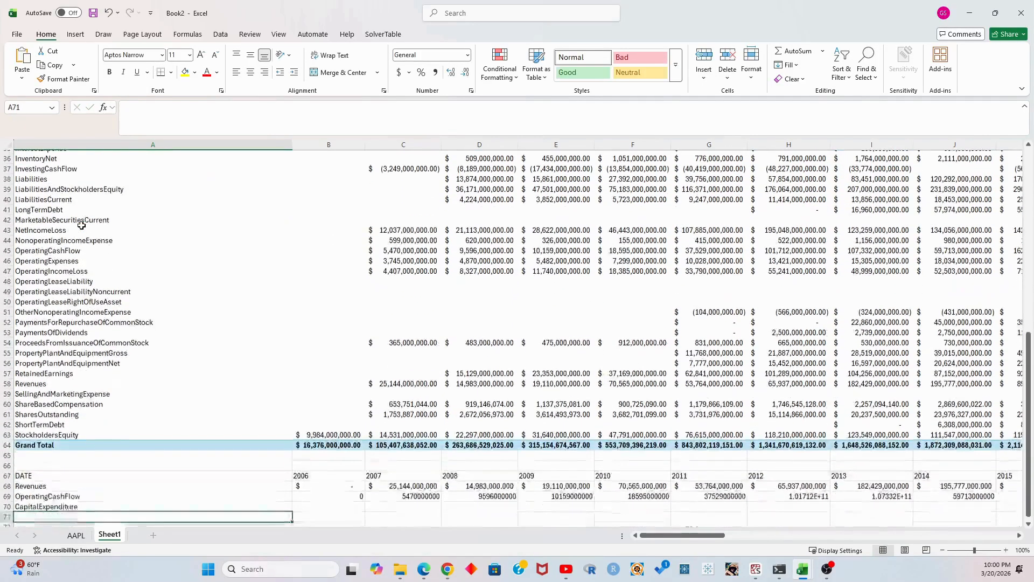
key(Return)
click(245, 443)
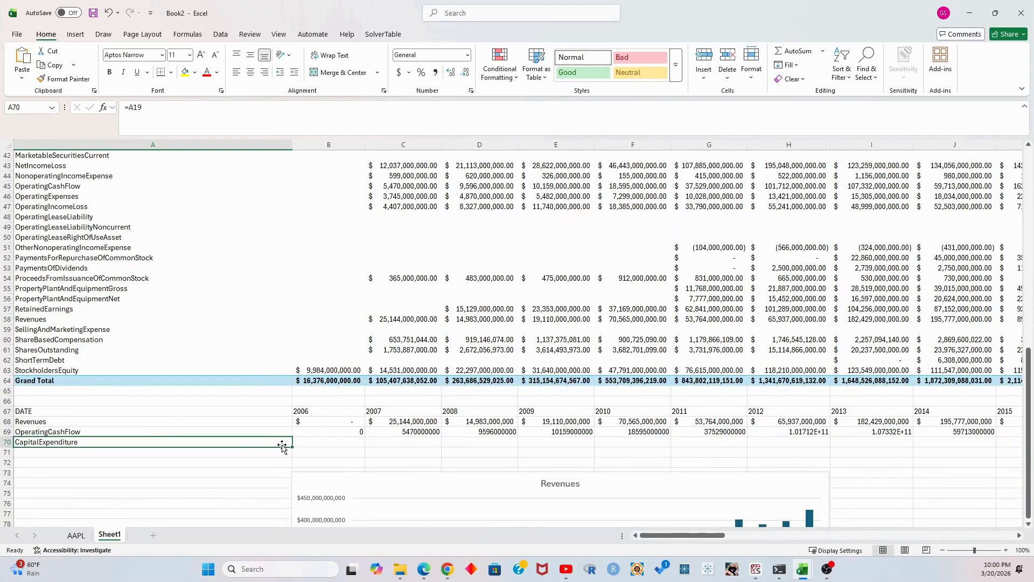
mouse_move(292, 447)
mouse_down()
mouse_move(1023, 447)
mouse_move(758, 433)
mouse_move(757, 450)
mouse_move(302, 452)
mouse_up()
- Format B69:U71 with the Accounting dollar format and no decimal places
click(756, 431)
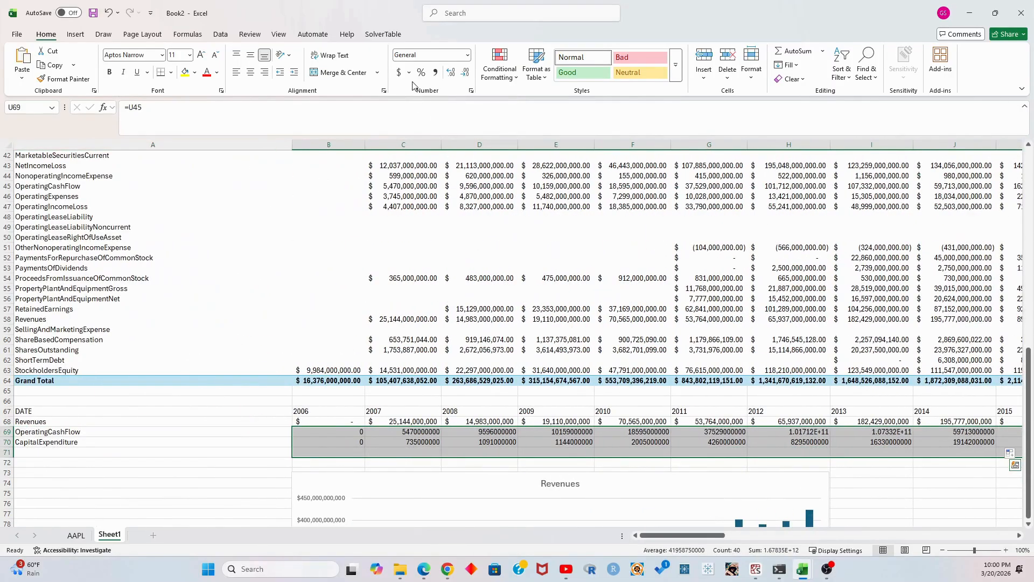
click(399, 72)
click(466, 72)
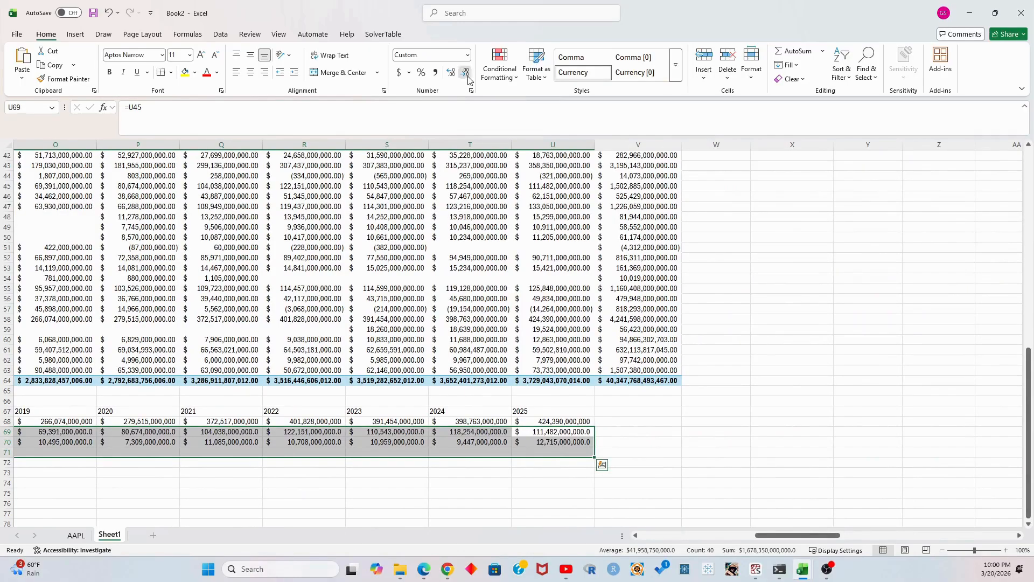
click(465, 72)
click(677, 478)
- Enter the label FreeCashFlow in A71
click(572, 456)
key(ctrl+Left)
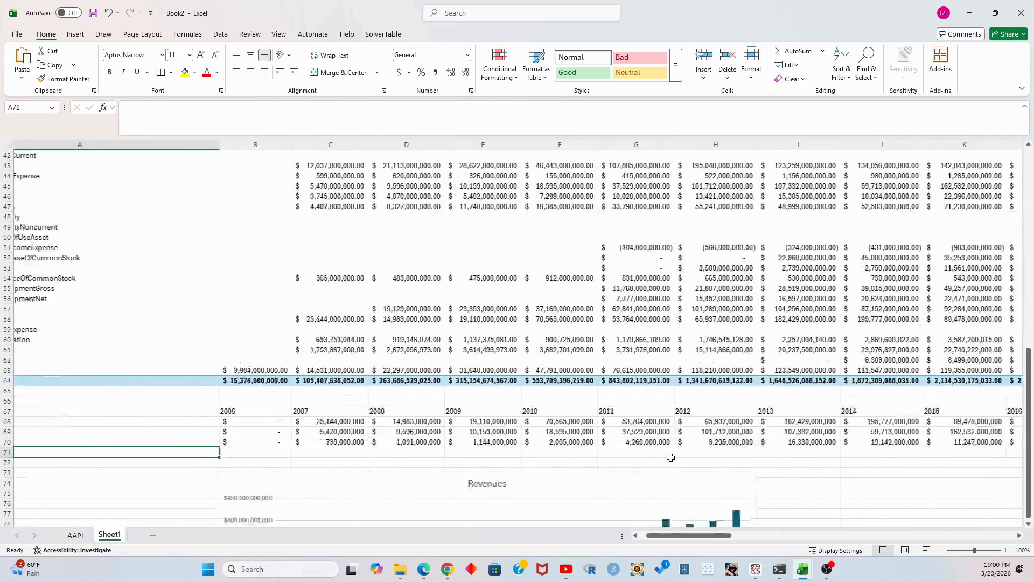
text(FreeCashFlow)
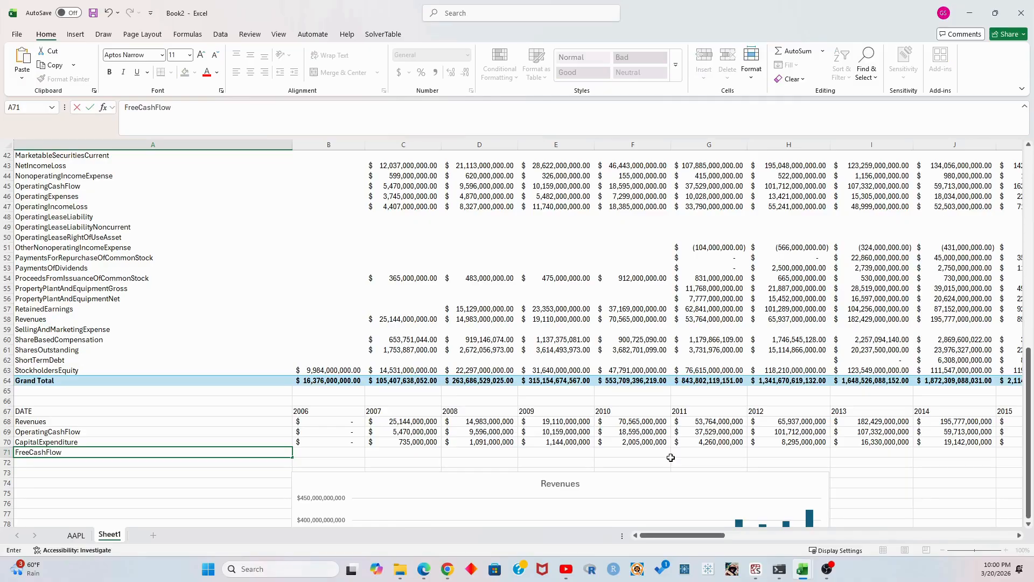
key(Return)
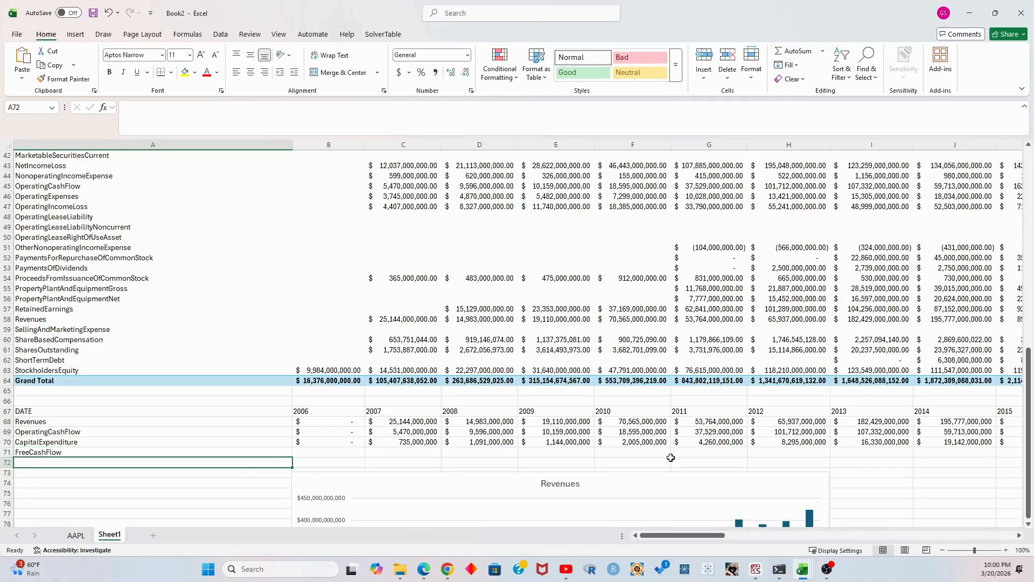
- Calculate the 2006 free cash flow in B71 as operating cash flow minus capital expenditure with =B69-B70
key(Up)
key(Right)
key(Right)
key(Left)
text(=)
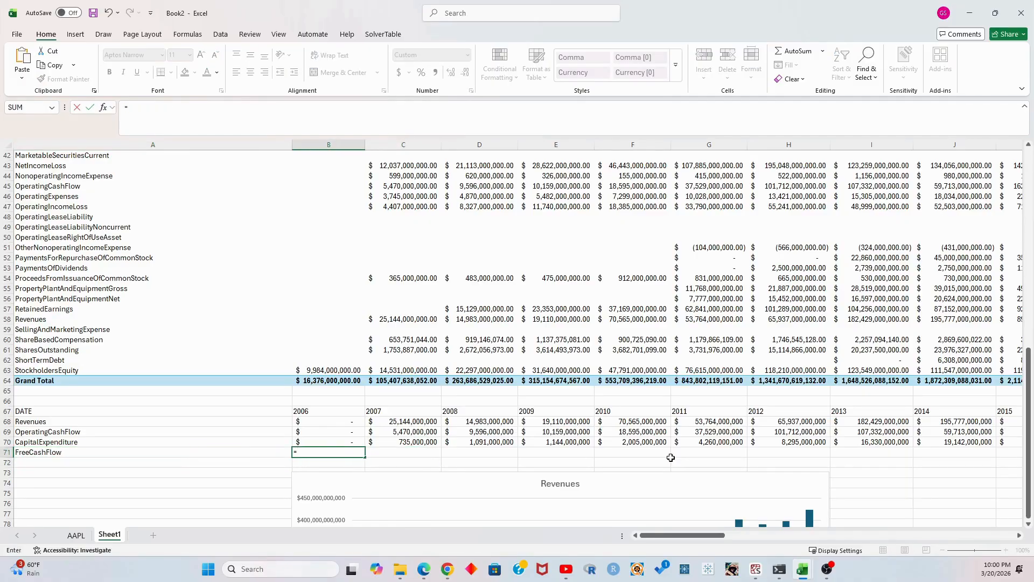
key(Up)
key(Up)
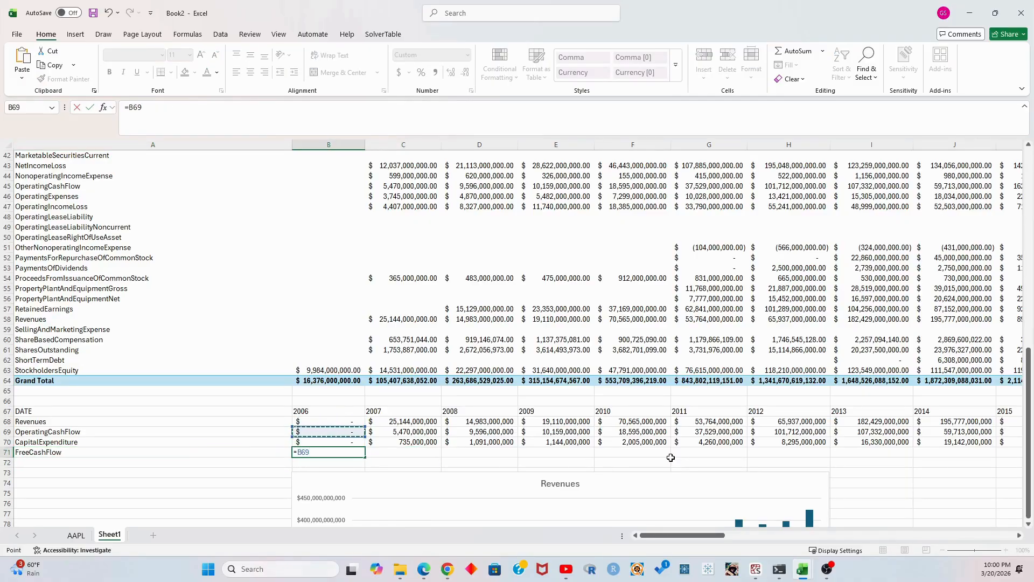
text(-)
key(Up)
key(Return)
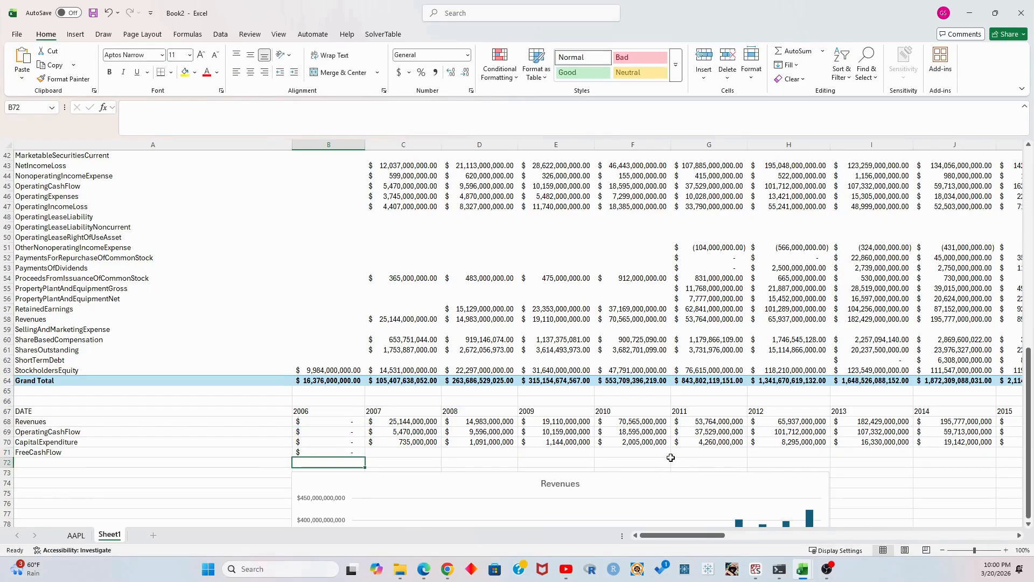
- Fill the free cash flow formula from B71 across row 71 to the last year column
key(Up)
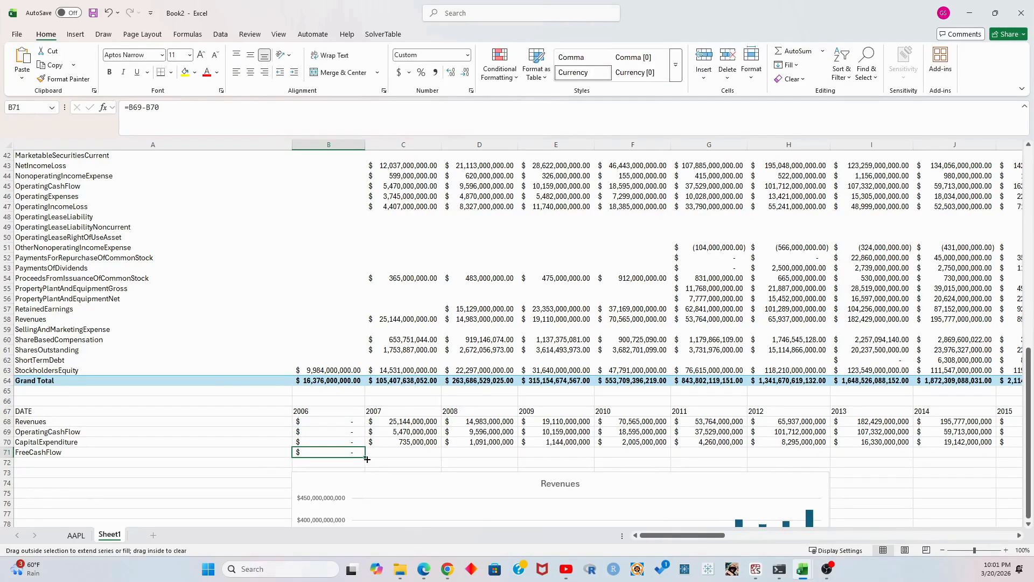
drag(367, 459, 751, 452)
drag(801, 536, 693, 542)
scroll(156, 420, down, 1)
click(107, 402)
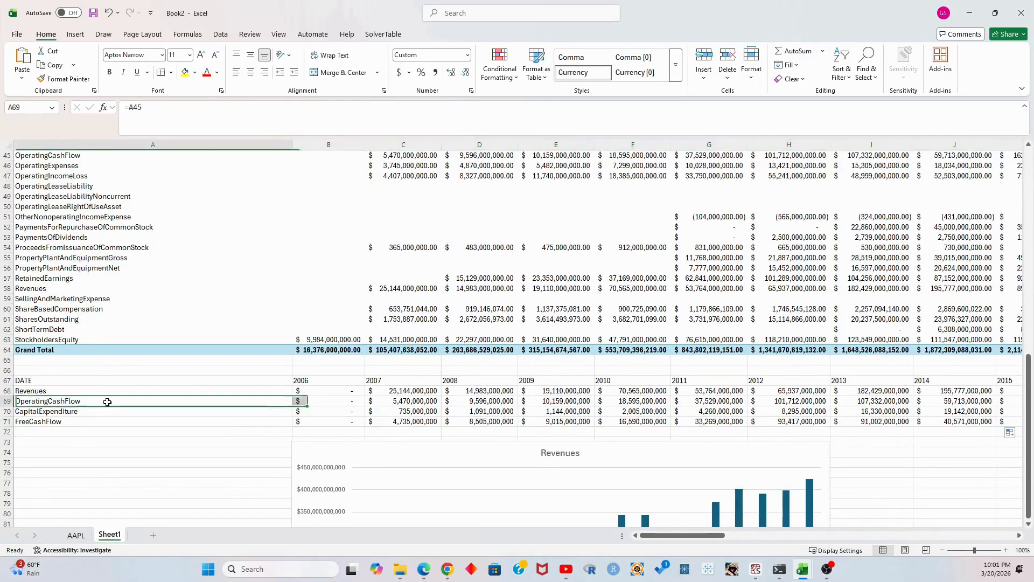
drag(107, 402, 105, 422)
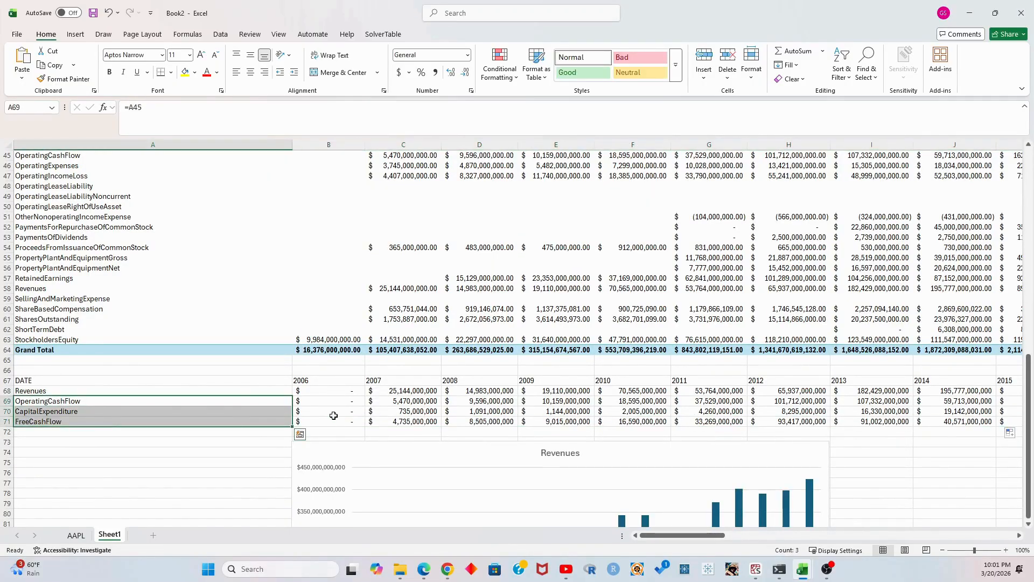
key(ctrl+shift+Right)
key(Left)
key(Up)
key(Up)
key(ctrl+shift+Right)
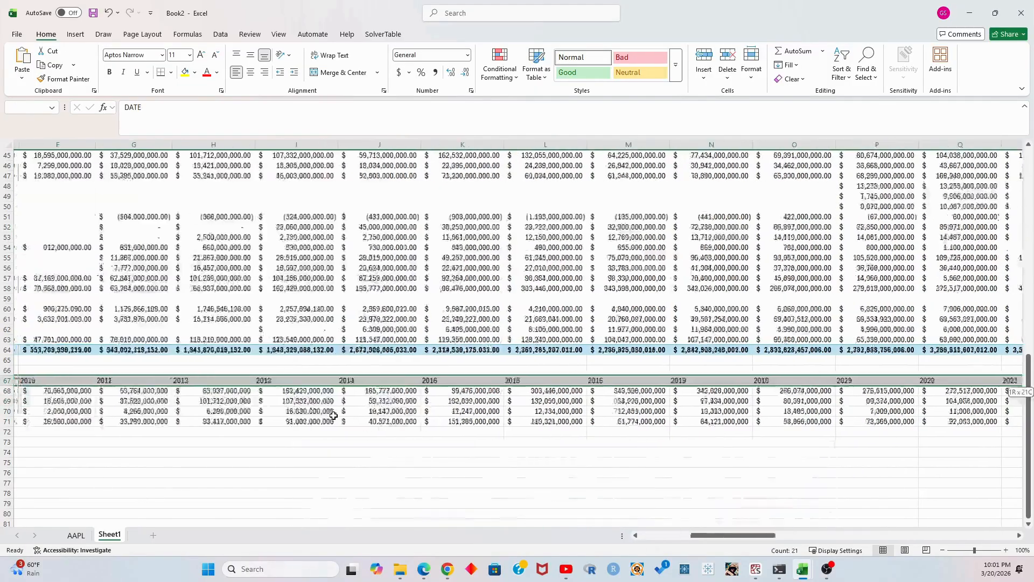
drag(723, 538, 672, 540)
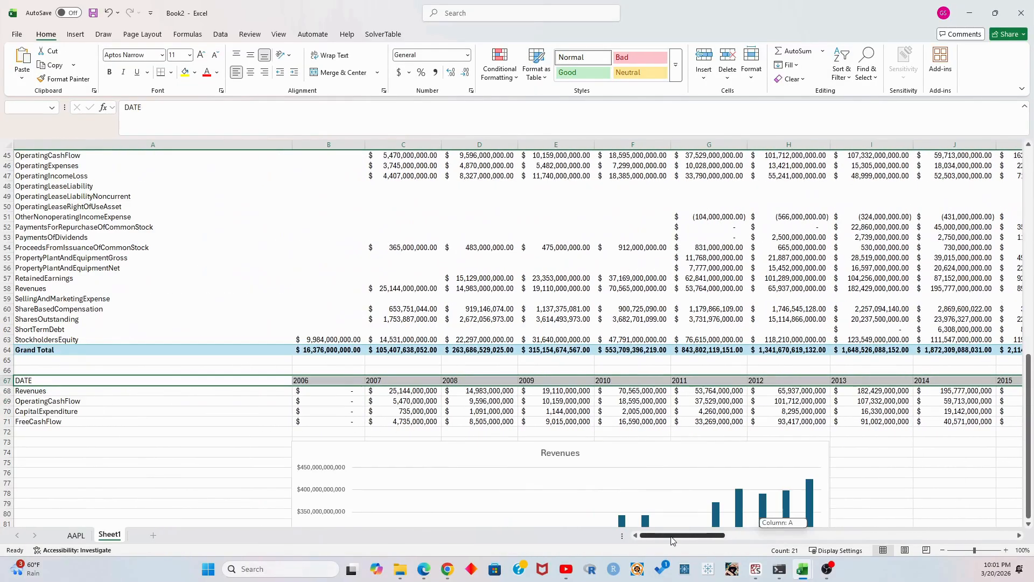
click(116, 402)
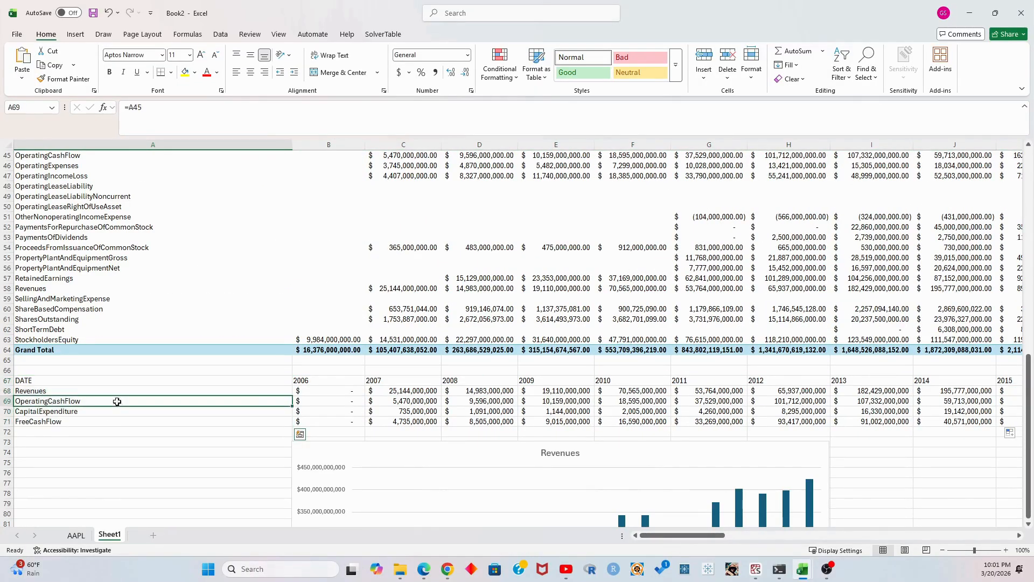
click(101, 382)
key(ctrl+shift+Right)
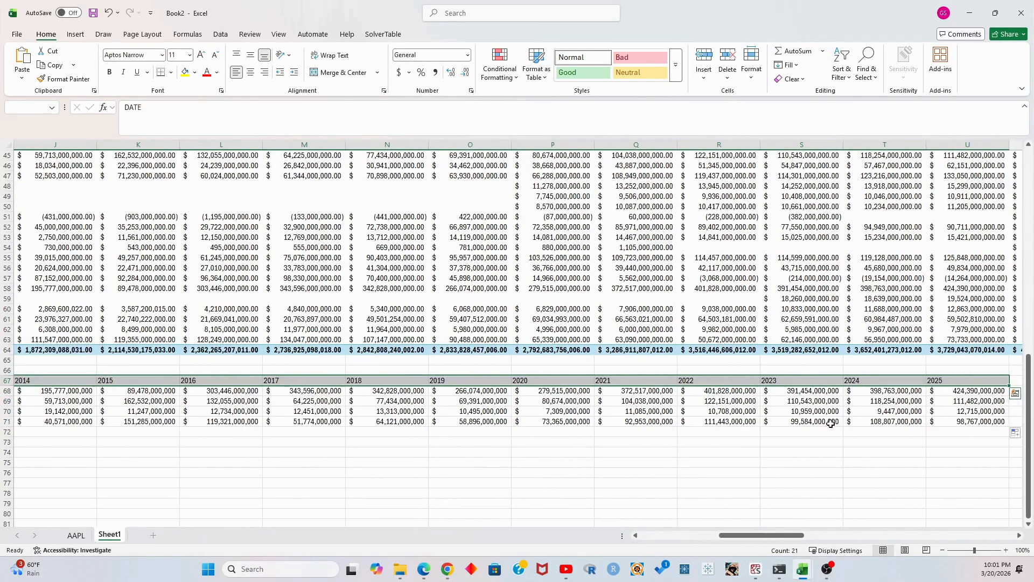
drag(989, 405, 972, 386)
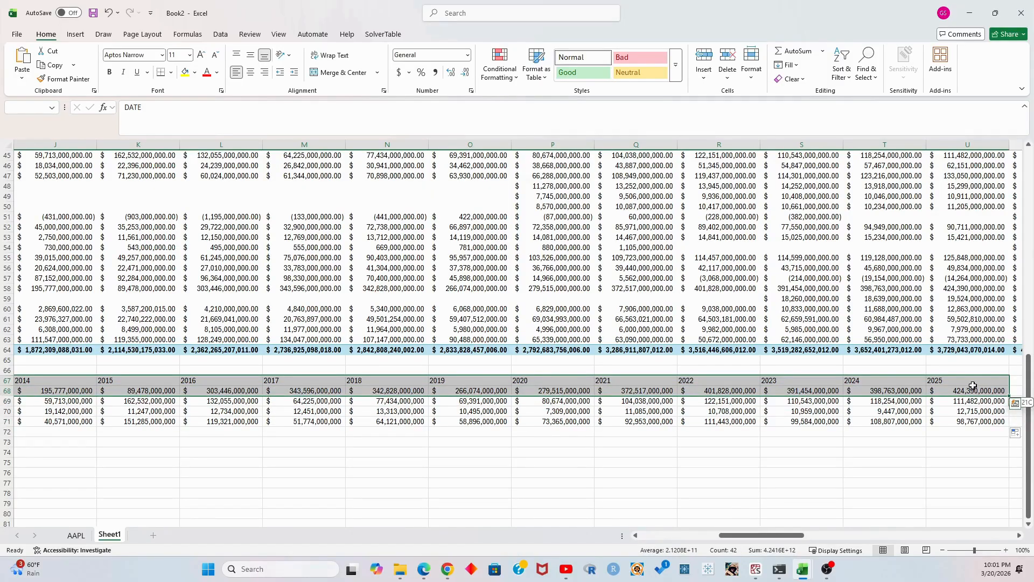
click(972, 381)
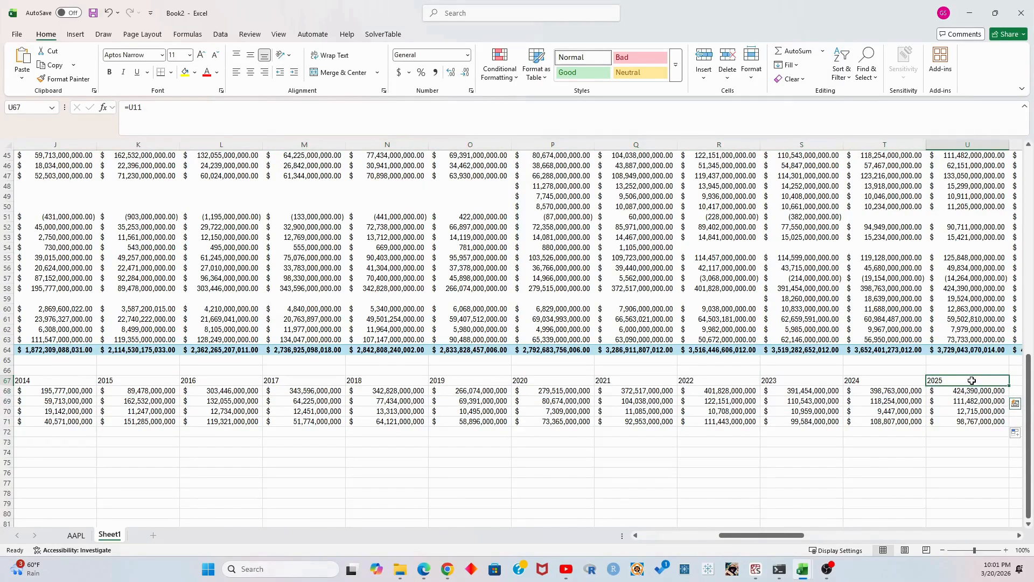
- Insert a combo chart from rows 67 and 69 to 71 with OperatingCashFlow and CapitalExpenditure as clustered columns and FreeCashFlow as a line, all on the primary axis
key(ctrl+Left)
key(ctrl+shift+Right)
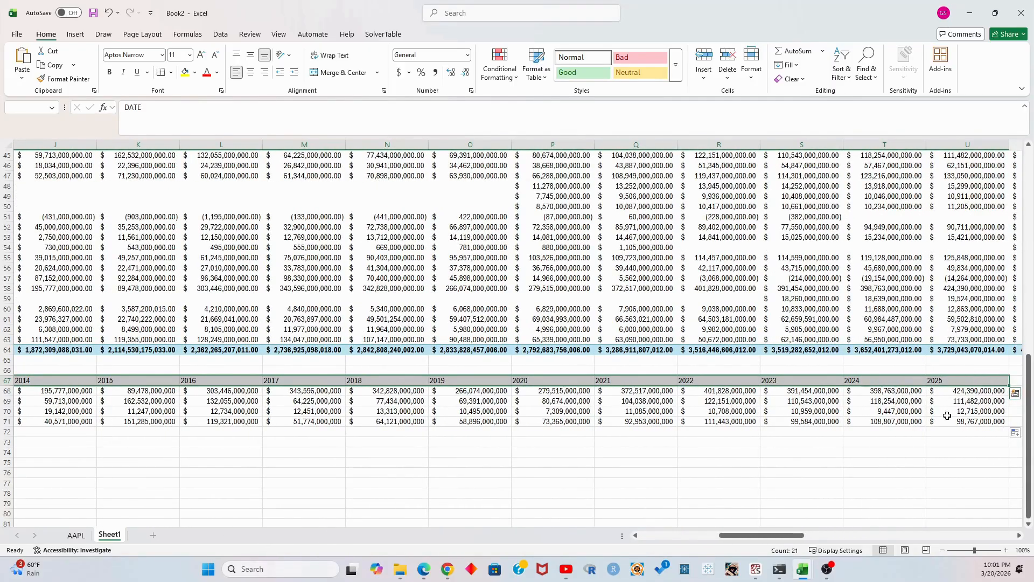
drag(964, 401, 962, 420)
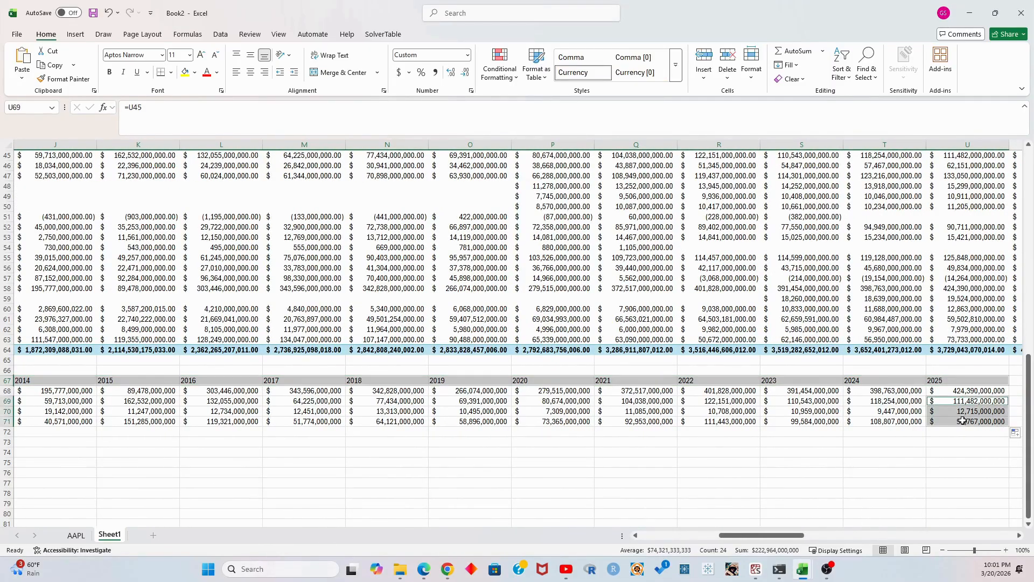
key(ctrl+shift+Left)
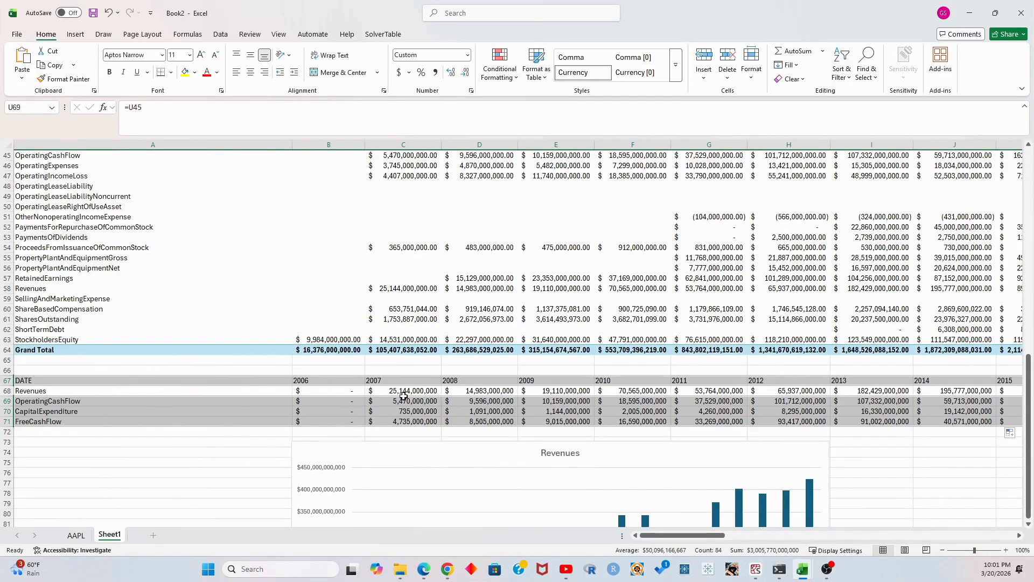
click(75, 34)
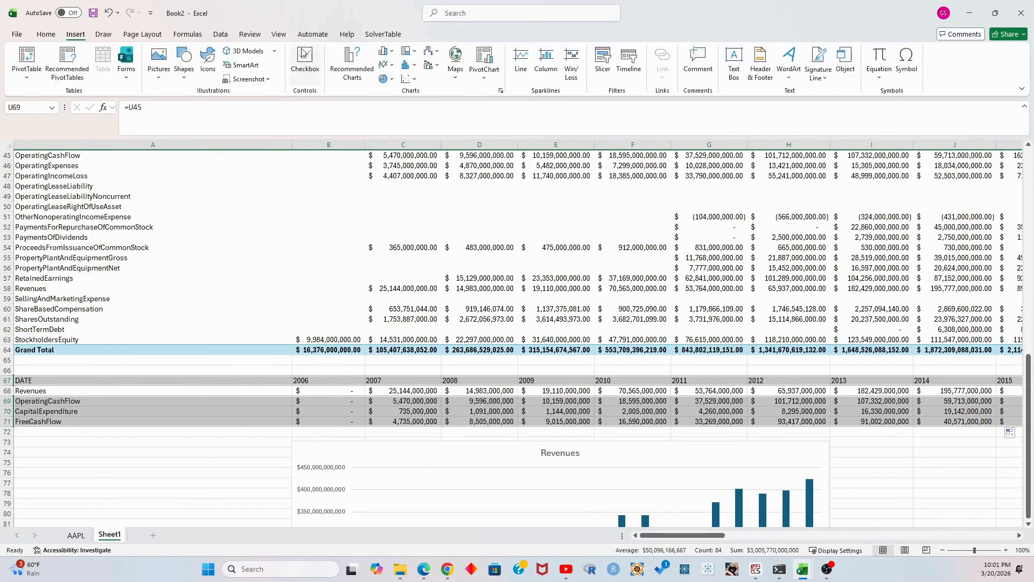
click(360, 63)
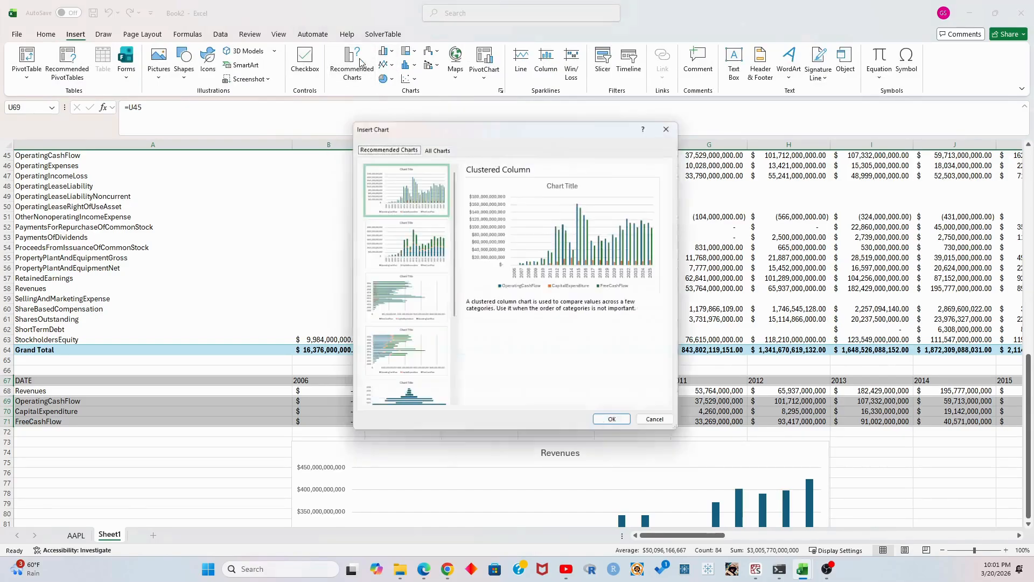
click(440, 145)
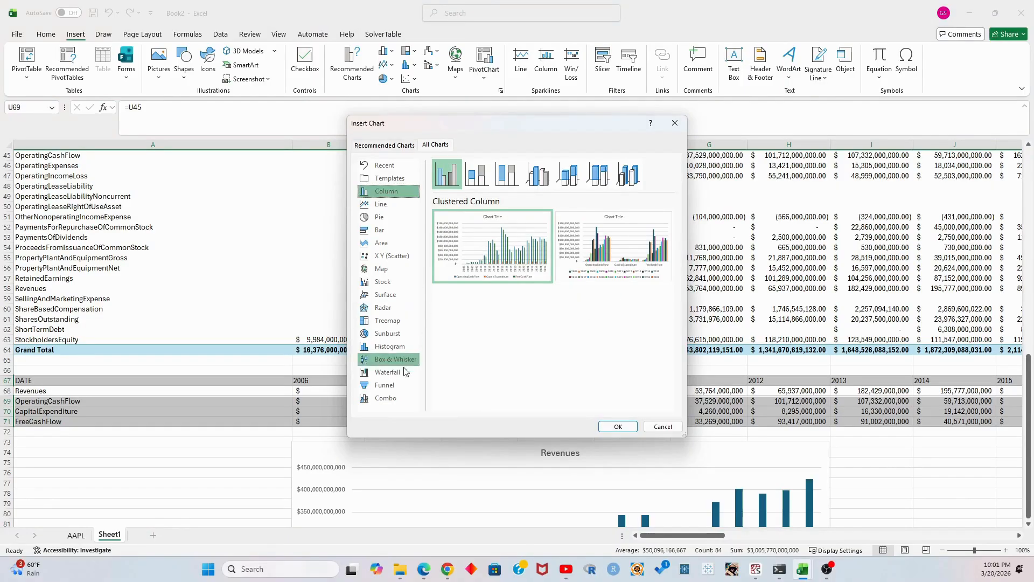
click(393, 398)
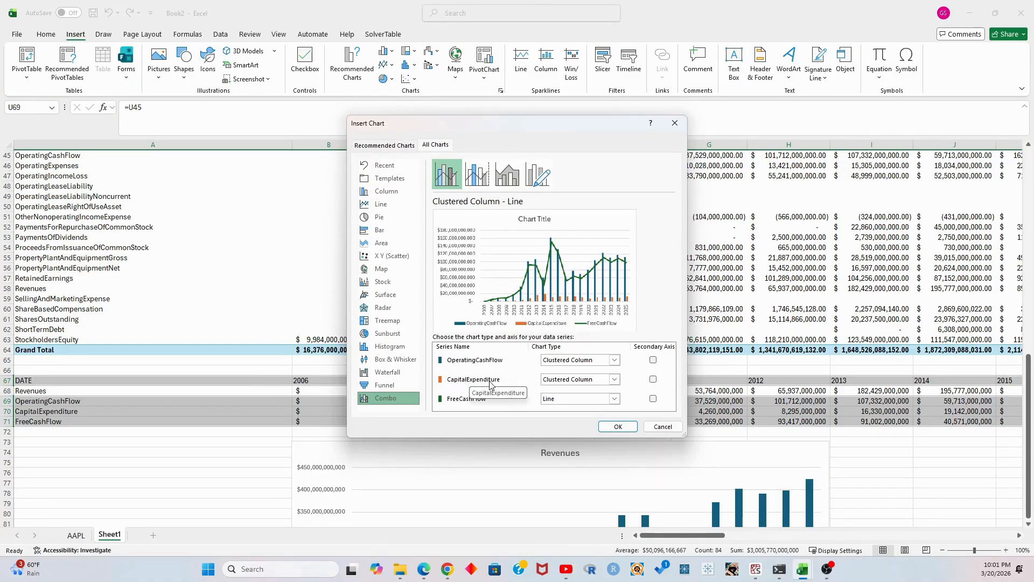
click(652, 398)
click(652, 400)
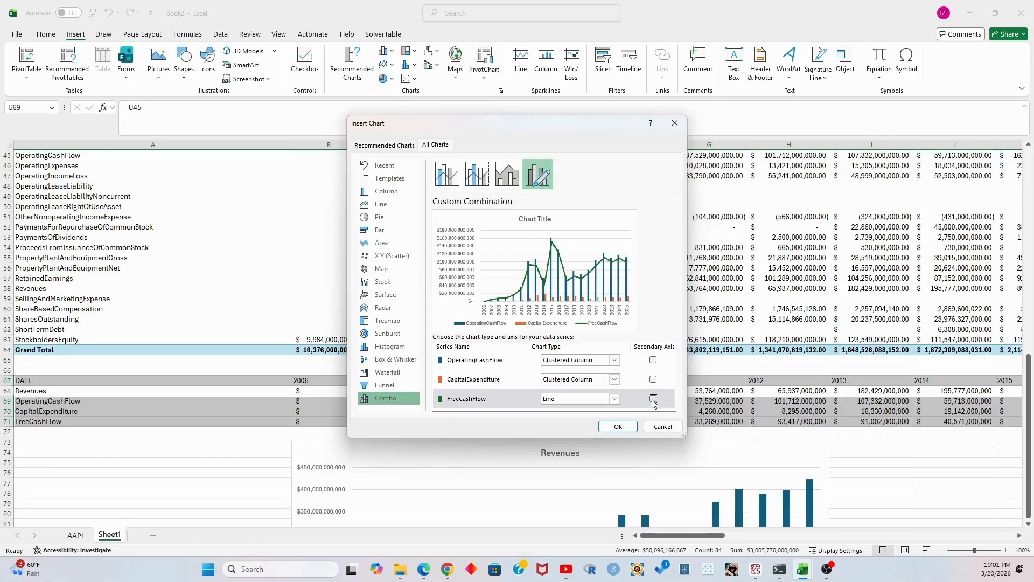
click(617, 427)
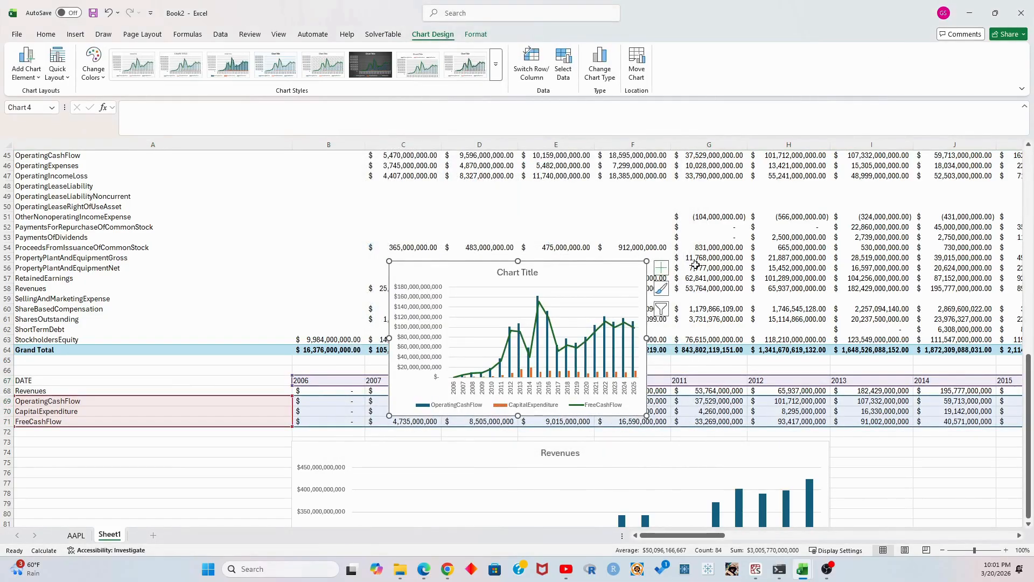
- Move the new cash flow chart directly below the Revenues chart and enlarge it to the same width, spanning about rows 97 to 119
scroll(630, 251, down, 2)
drag(570, 210, 468, 371)
scroll(494, 192, down, 6)
drag(494, 194, 500, 456)
scroll(575, 369, down, 6)
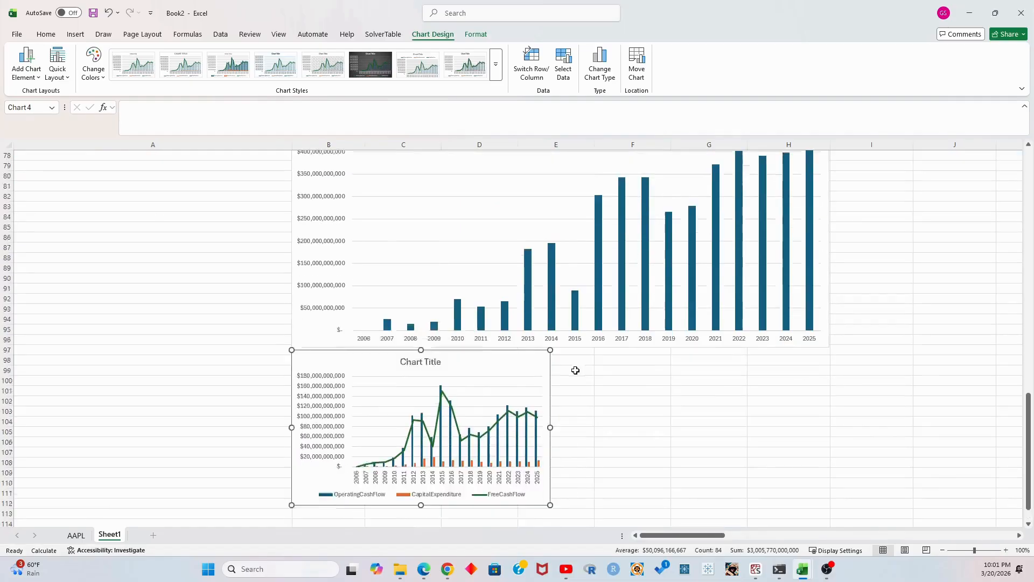
scroll(592, 380, down, 1)
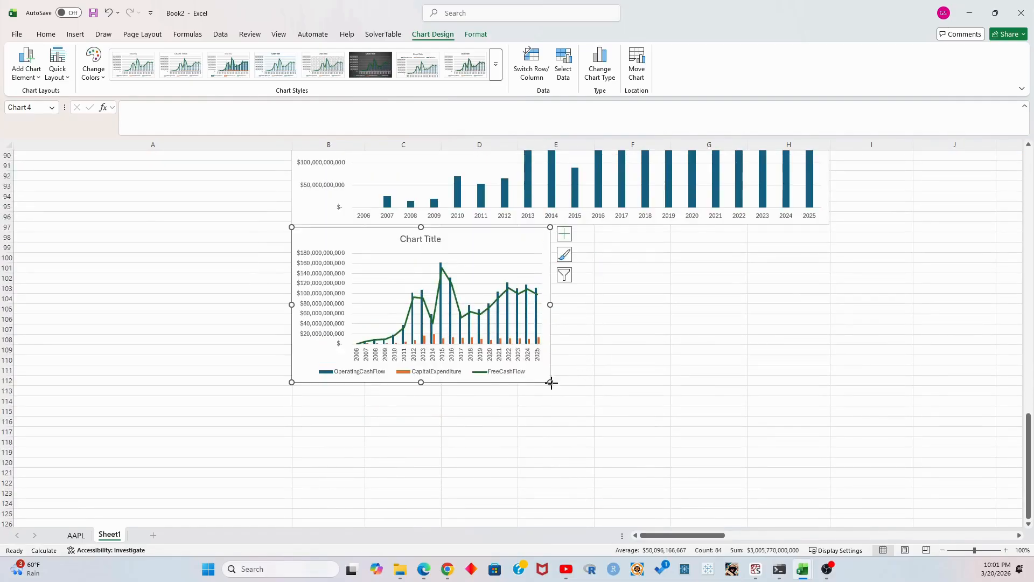
drag(549, 382, 829, 456)
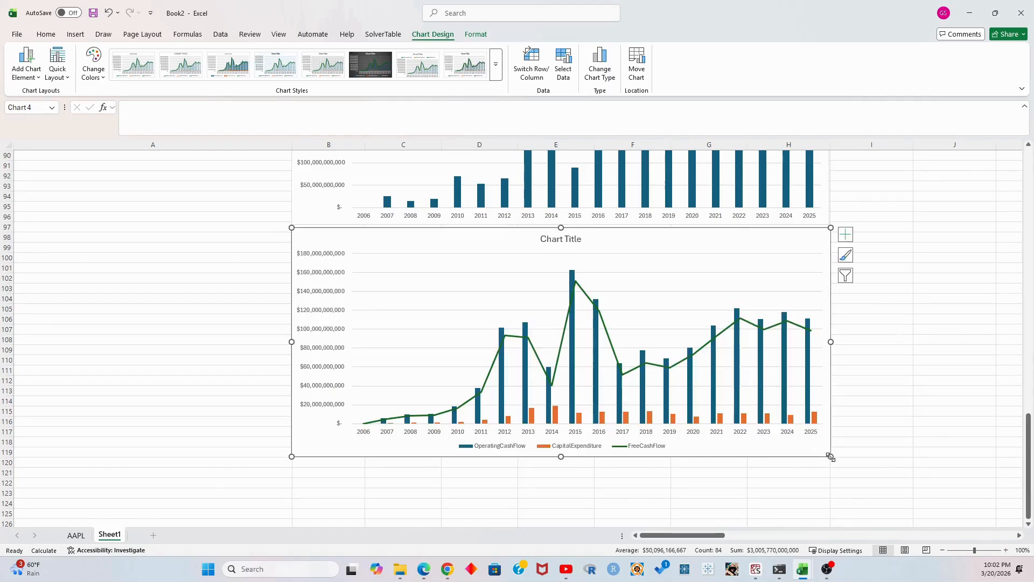
click(213, 327)
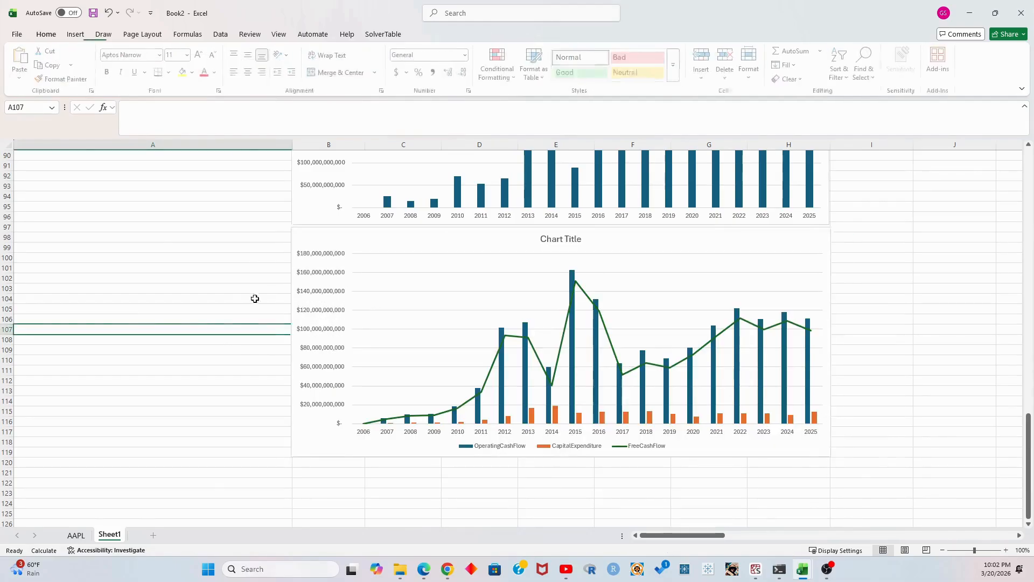
- Negate the capital expenditure by changing B70 to =-B19 and fill the formula across row 70 to the 2025 column
scroll(240, 269, up, 9)
scroll(241, 268, up, 4)
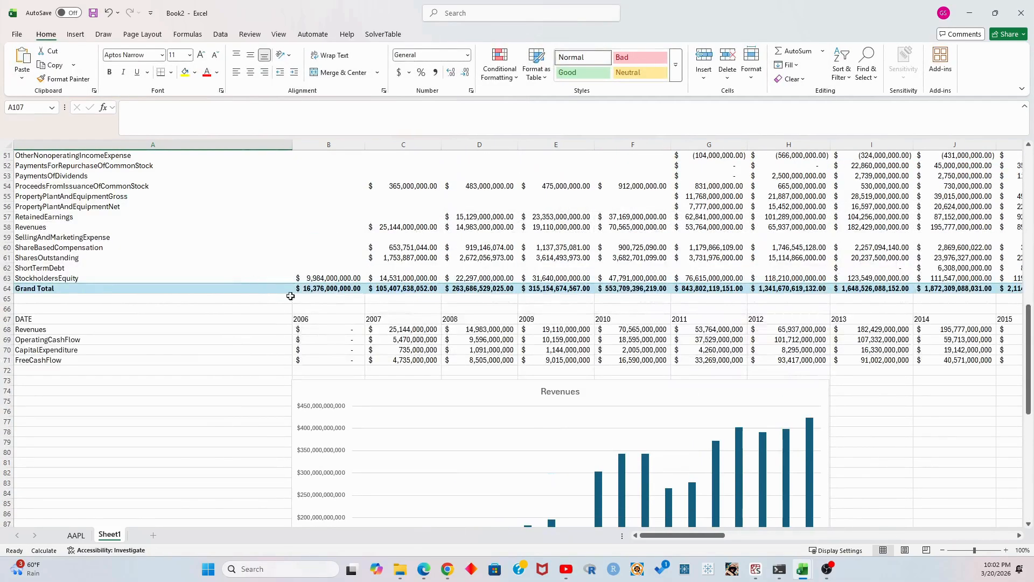
click(333, 349)
click(137, 111)
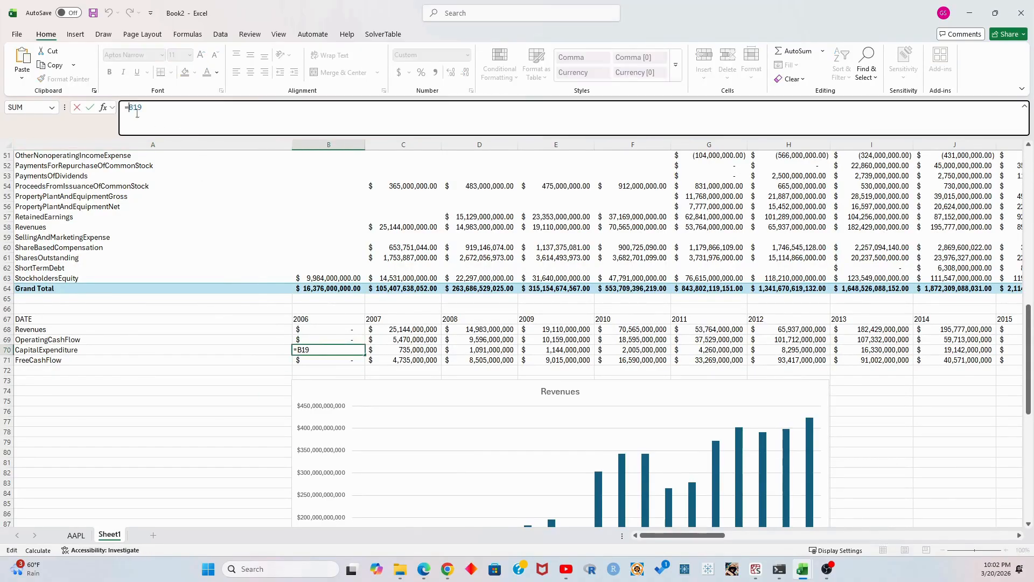
key(Return)
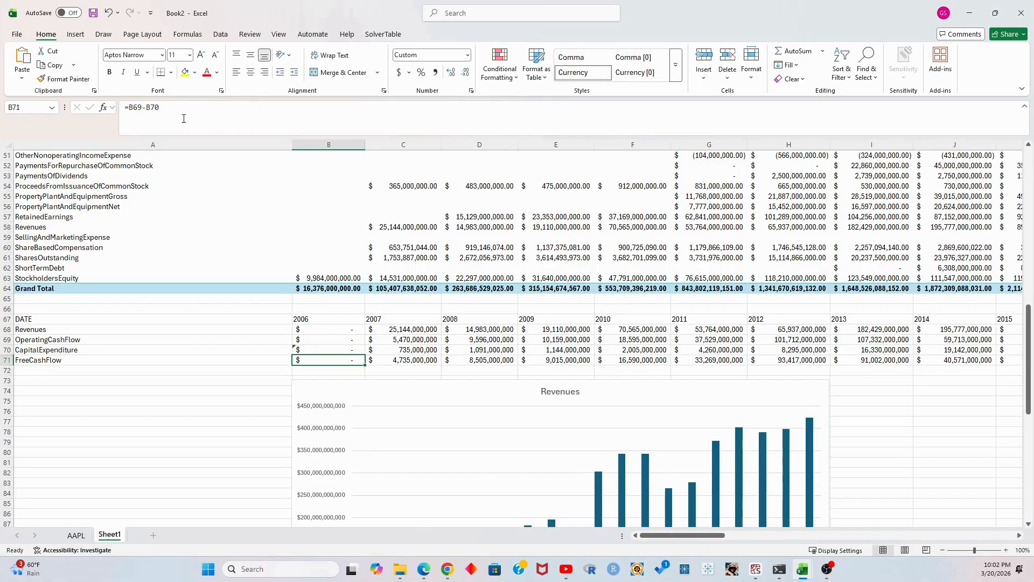
click(327, 346)
drag(364, 354, 888, 351)
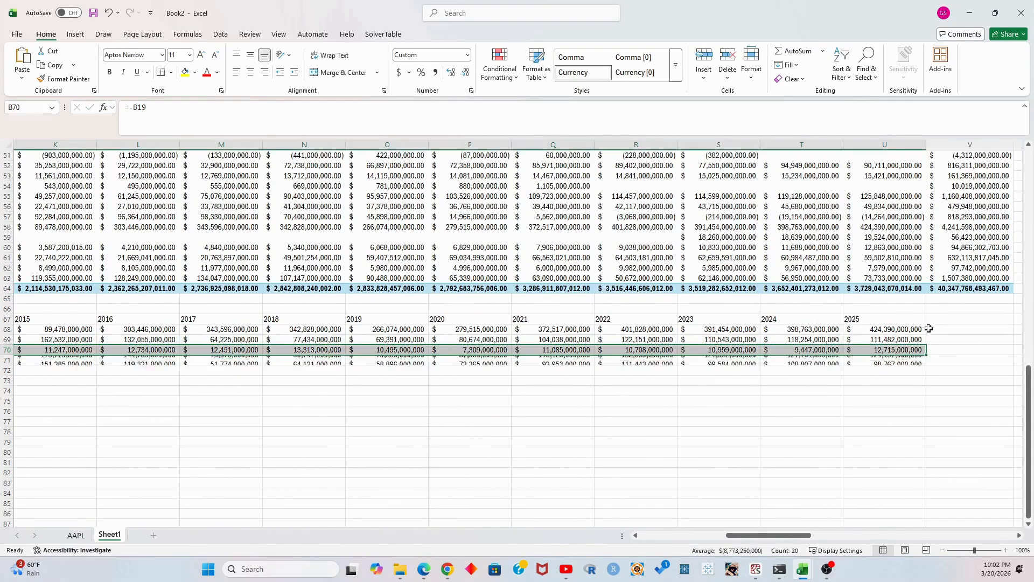
- Change the free cash flow formula in B71 to =B69+B70 and fill it across row 71 to the 2025 column
drag(789, 535, 654, 535)
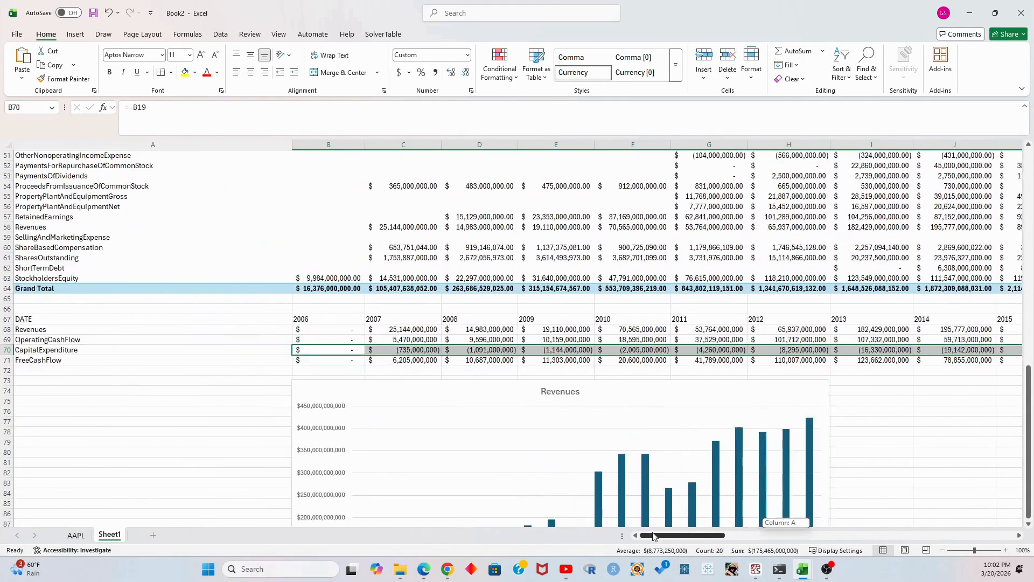
click(352, 358)
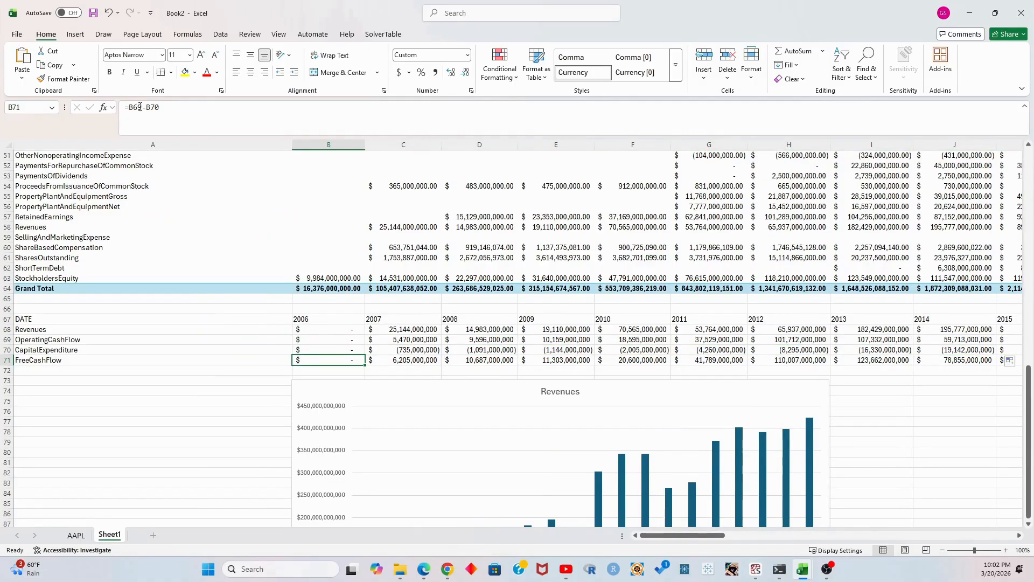
click(148, 107)
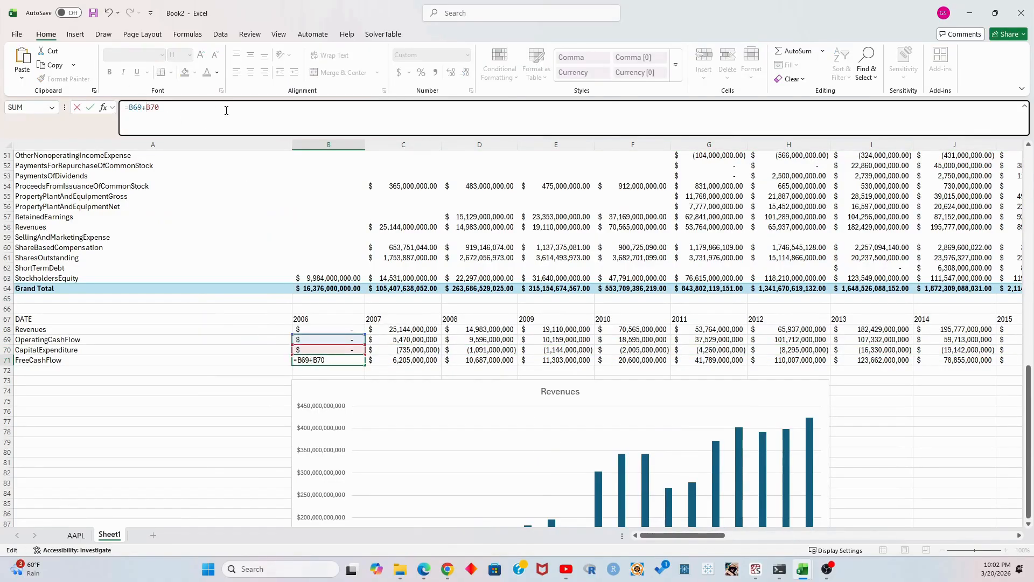
key(Return)
click(331, 359)
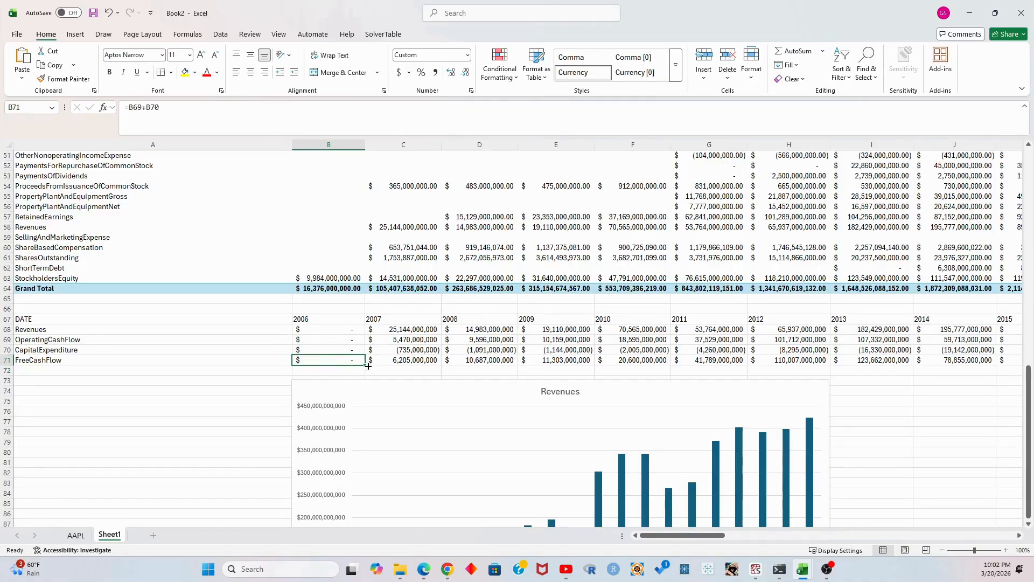
drag(365, 365, 915, 369)
drag(806, 535, 721, 535)
- Replace the cash flow chart's placeholder title with Free Cash Flow
scroll(647, 393, down, 11)
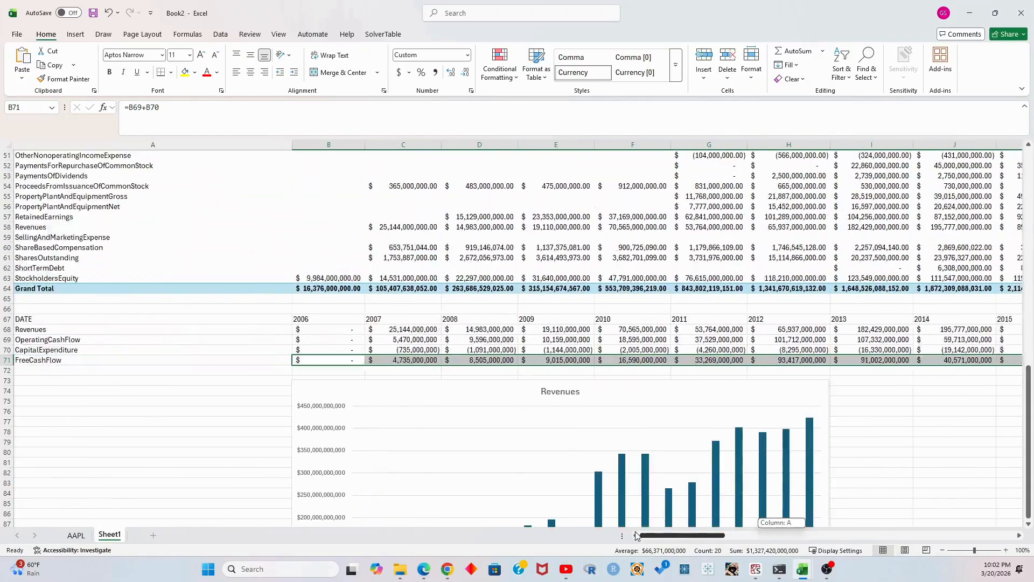
scroll(647, 392, down, 3)
click(903, 278)
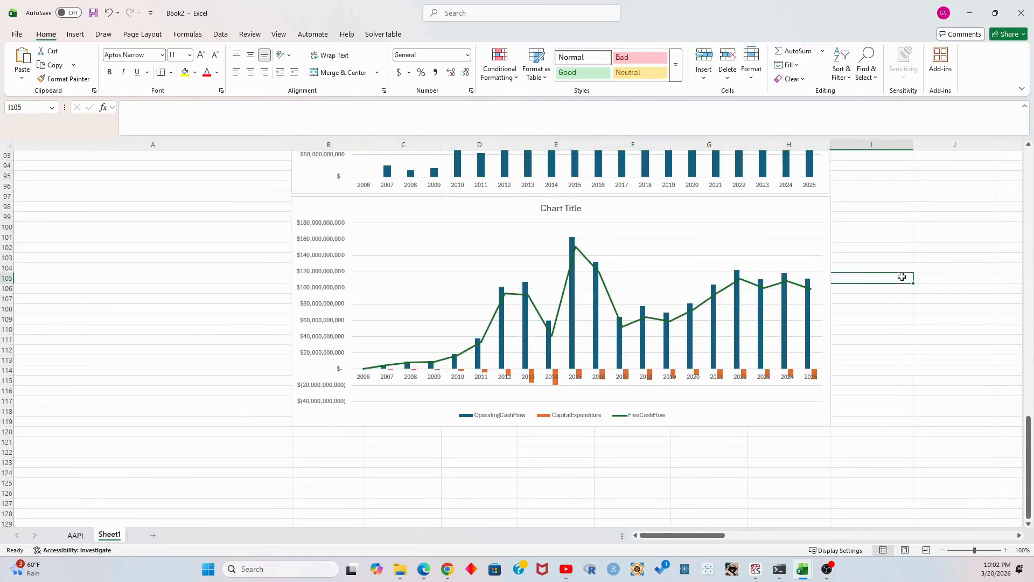
click(567, 208)
click(566, 208)
triple_click(567, 207)
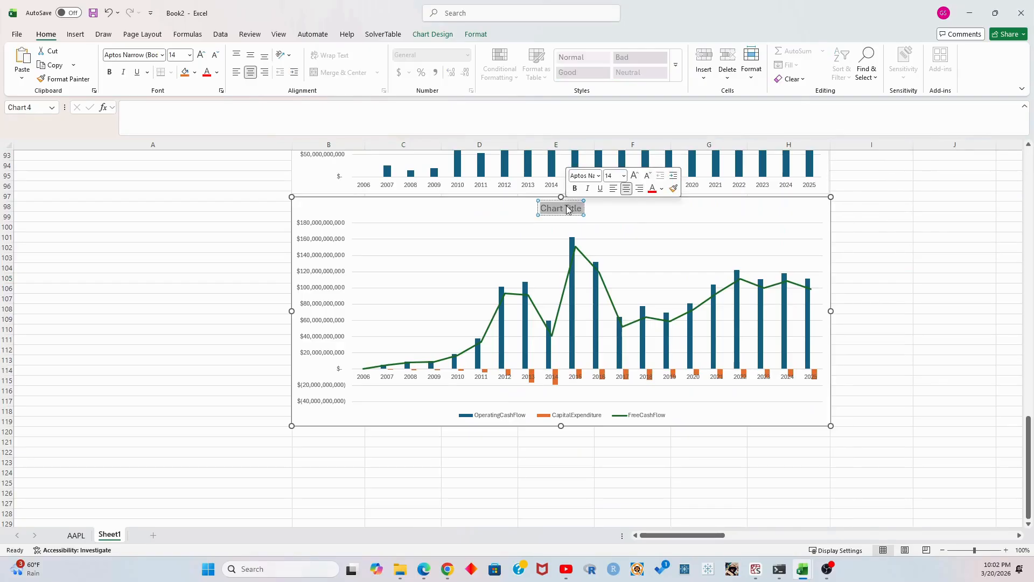
text(Free Cash)
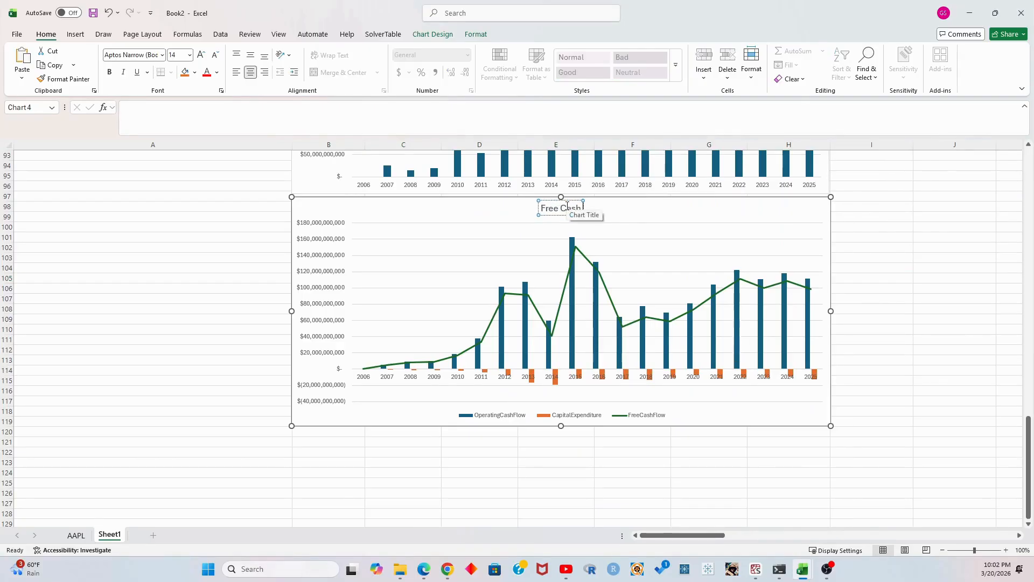
text( Flow)
click(916, 246)
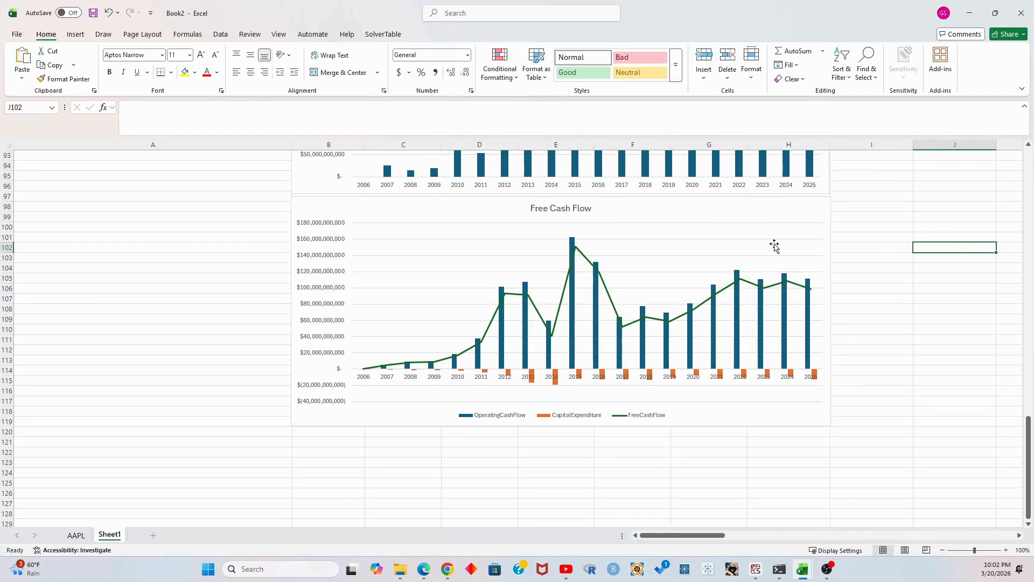
scroll(695, 210, up, 1)
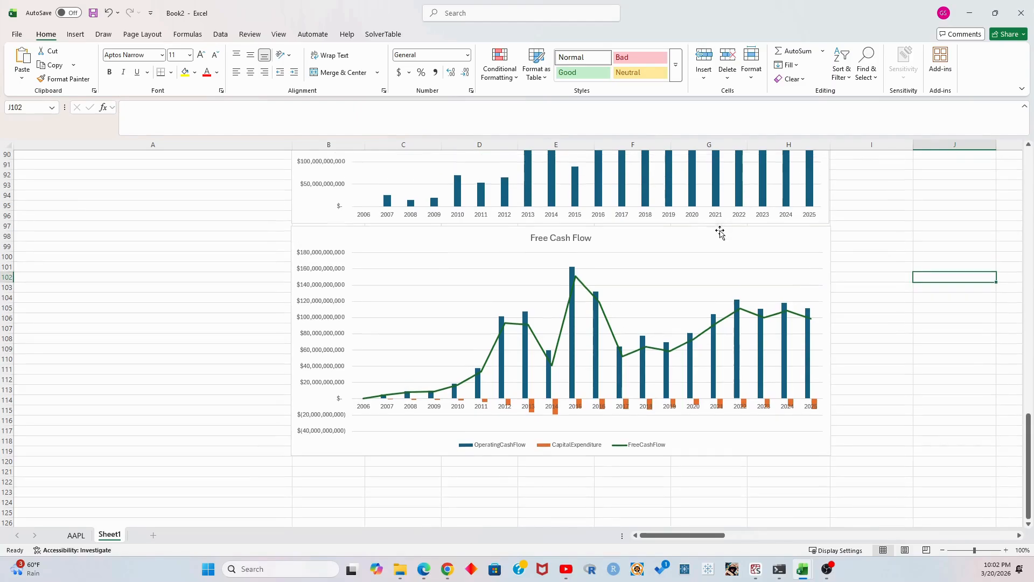
- Examine the finished Free Cash Flow chart, including its 2025 free cash flow point, and review it against the Revenues chart above
scroll(713, 235, up, 1)
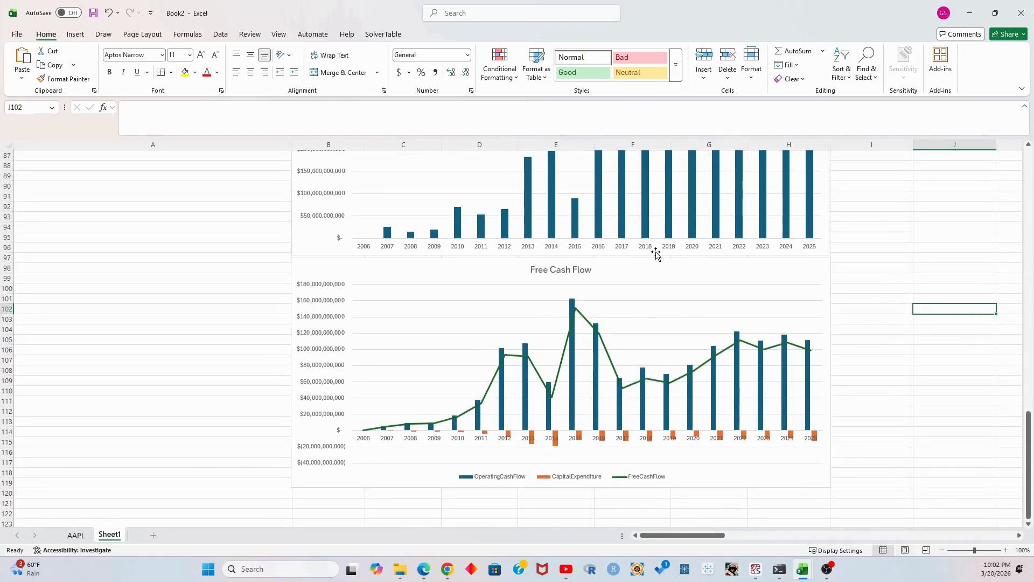
click(660, 272)
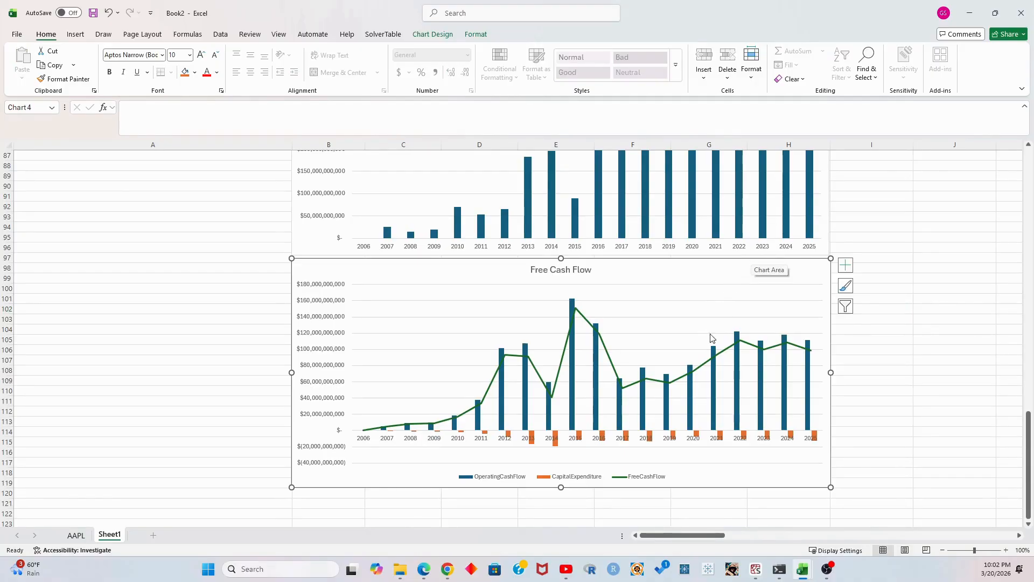
mouse_move(634, 388)
mouse_move(738, 346)
mouse_move(809, 352)
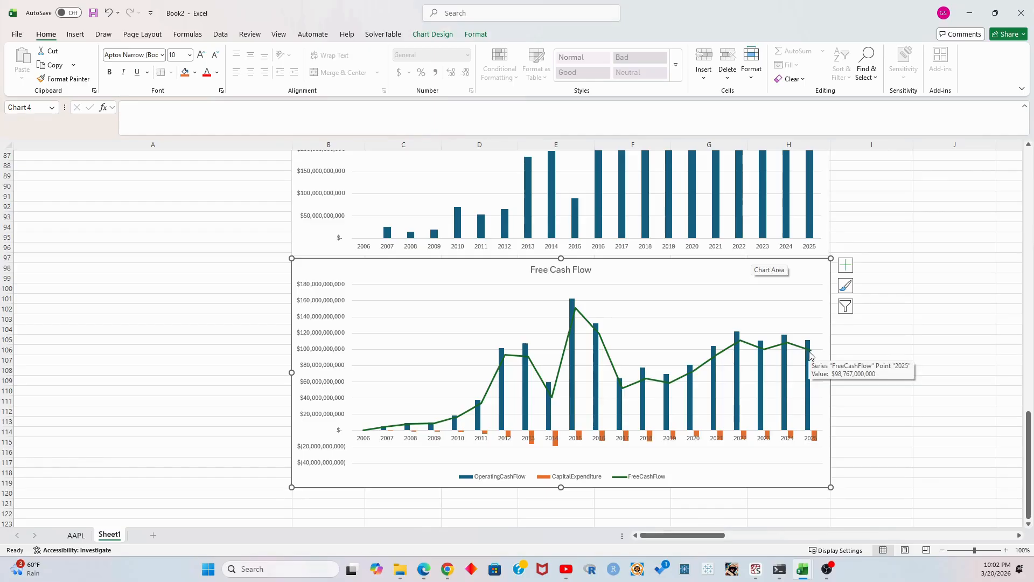
click(896, 317)
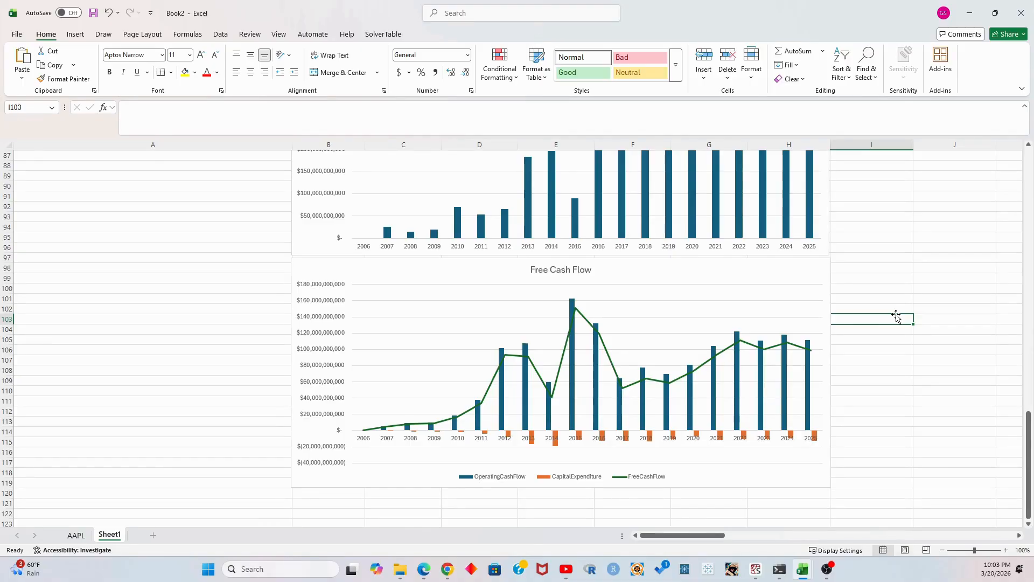
scroll(896, 317, up, 6)
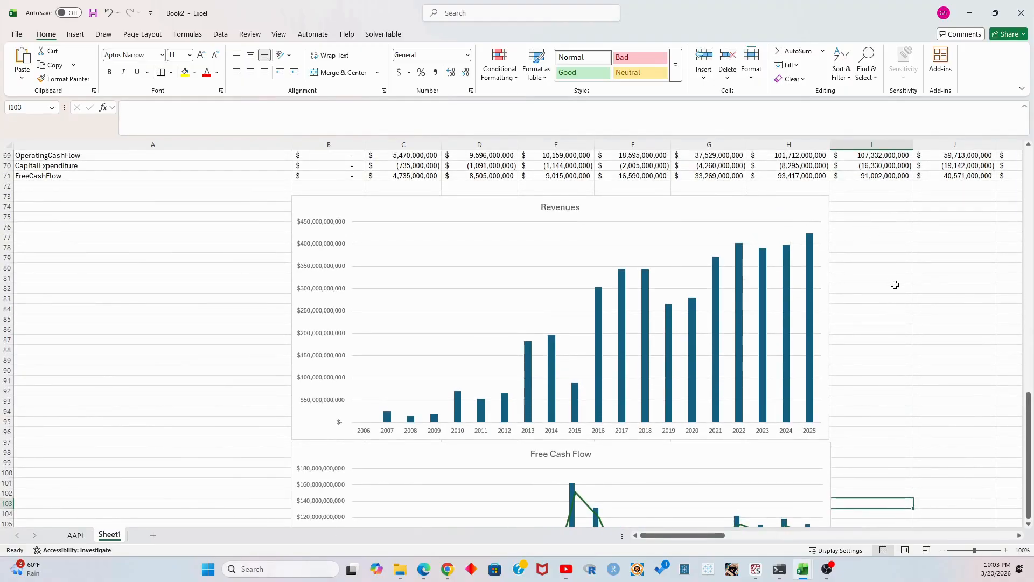
scroll(894, 285, down, 5)
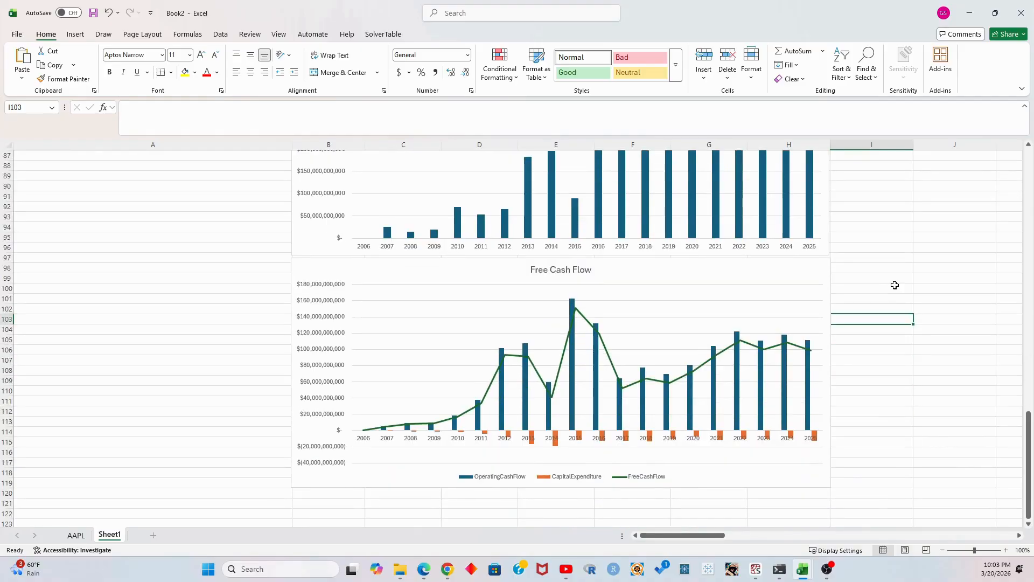